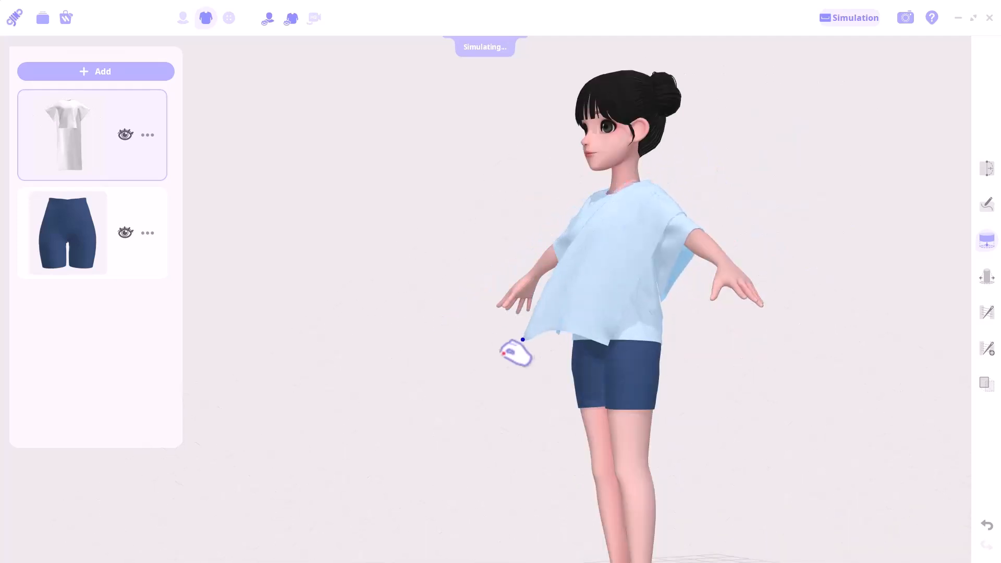
Tug the simulated garments' fabric and examine how the white jacket and the red dress drape on the avatars
{"action": "scroll", "coordinate": [666, 214], "scroll_direction": "up", "scroll_amount": 3}
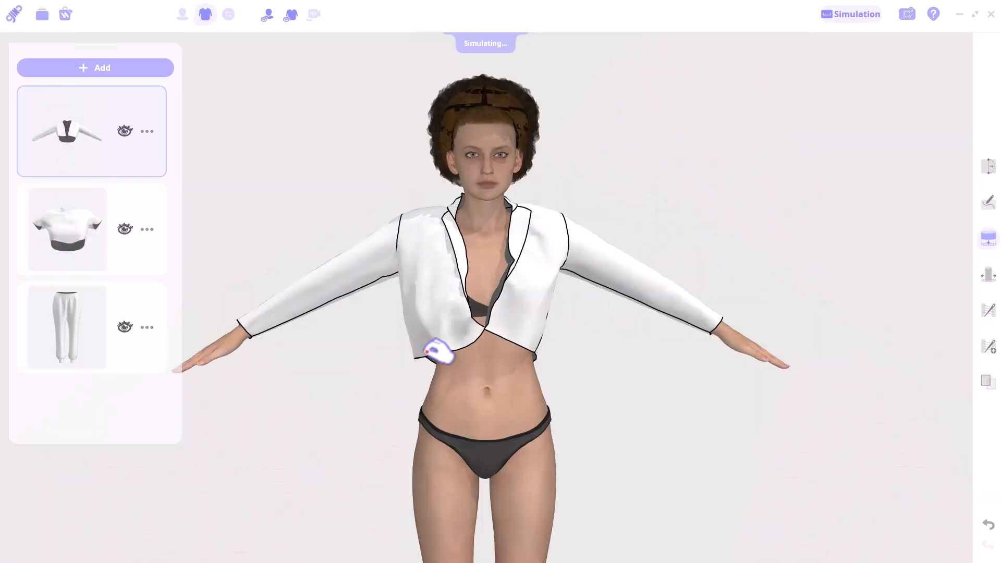
{"action": "left_click_drag", "start_coordinate": [438, 351], "coordinate": [469, 346]}
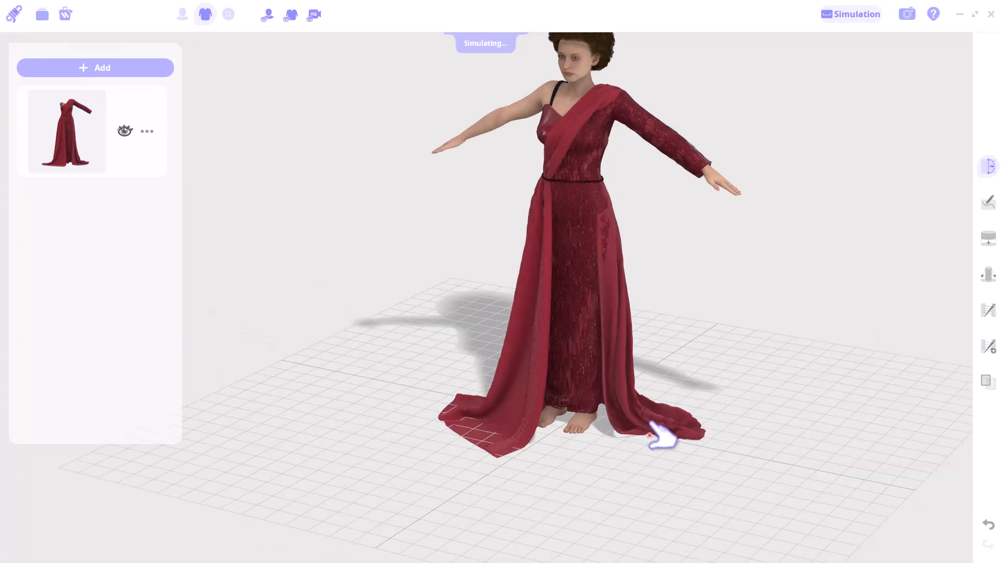
{"action": "mouse_move", "coordinate": [664, 436]}
{"action": "left_mouse_down"}
{"action": "mouse_move", "coordinate": [603, 469]}
{"action": "mouse_move", "coordinate": [764, 431]}
{"action": "mouse_move", "coordinate": [657, 441]}
{"action": "left_mouse_up"}
{"action": "right_click_drag", "start_coordinate": [646, 428], "coordinate": [639, 292]}
{"action": "middle_click_drag", "start_coordinate": [639, 292], "coordinate": [624, 360]}
{"action": "right_click_drag", "start_coordinate": [624, 360], "coordinate": [621, 352]}
{"action": "scroll", "coordinate": [621, 353], "scroll_direction": "up", "scroll_amount": 3}
{"action": "middle_click_drag", "start_coordinate": [621, 353], "coordinate": [635, 395]}
{"action": "right_click_drag", "start_coordinate": [636, 395], "coordinate": [253, 375]}
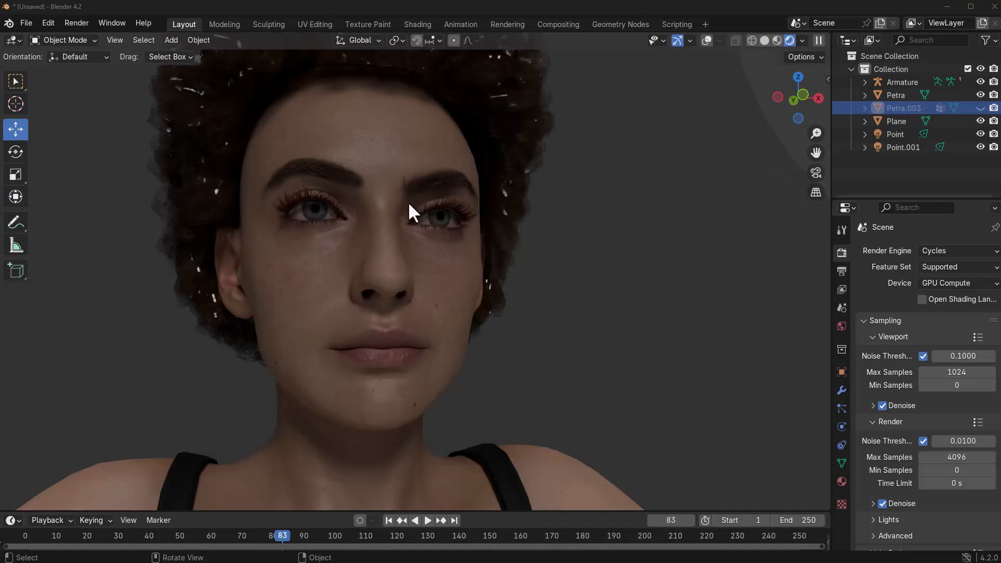
Switch to Blender and examine the rendered female character's face up close
{"action": "middle_click_drag", "start_coordinate": [386, 230], "coordinate": [347, 88]}
{"action": "middle_click_drag", "start_coordinate": [415, 281], "coordinate": [763, 219], "text": "ctrl"}
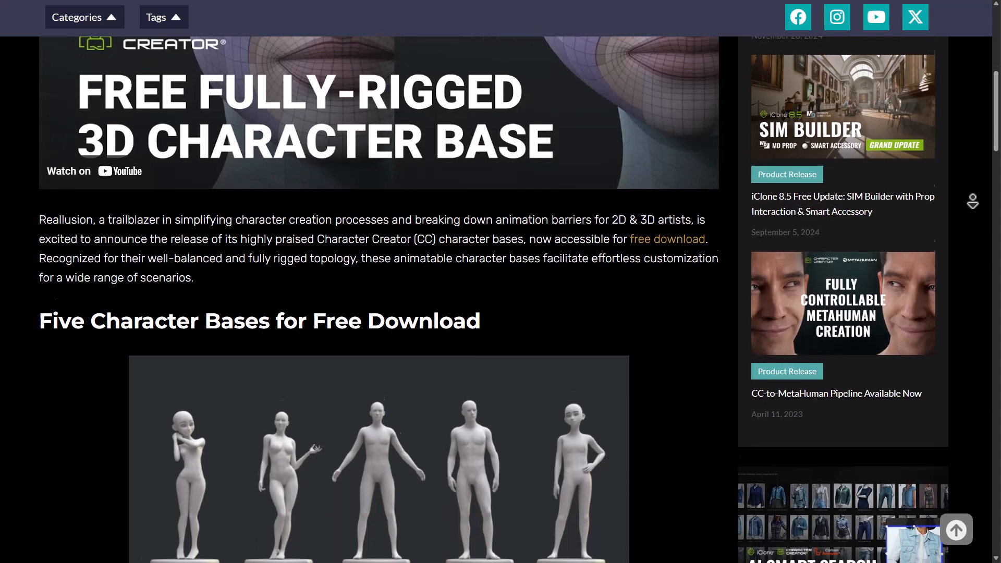
Read through Reallusion's free character bases article and RenderHub's Pharah V5.3 model page for details of downloadable characters
{"action": "scroll", "coordinate": [971, 195], "scroll_direction": "down", "scroll_amount": 5}
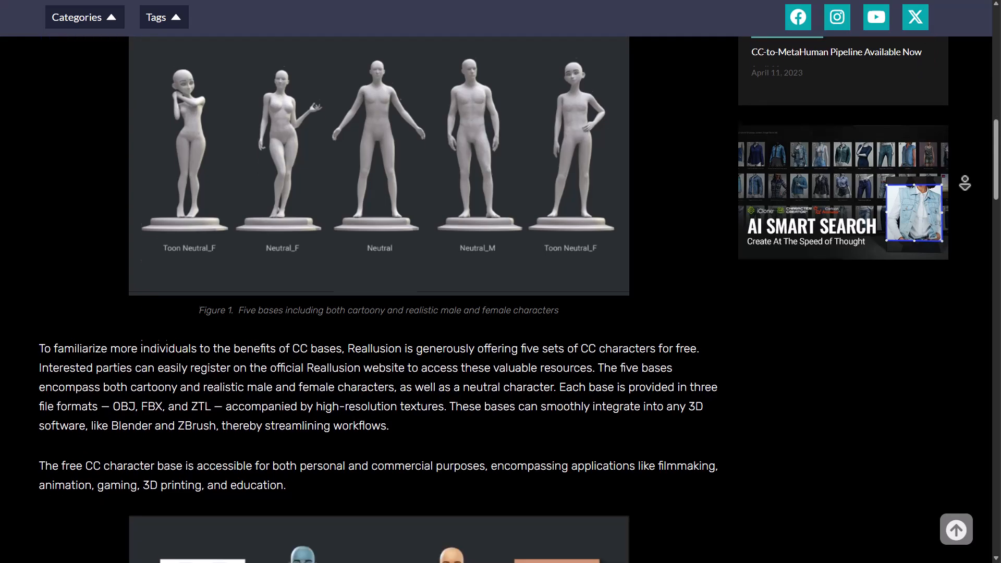
{"action": "scroll", "coordinate": [964, 182], "scroll_direction": "down", "scroll_amount": 1}
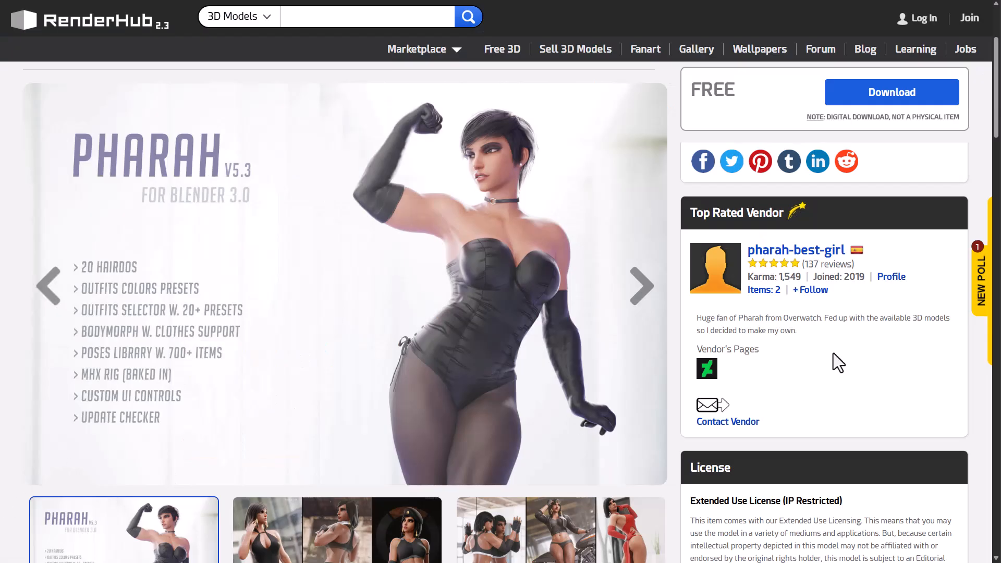
{"action": "scroll", "coordinate": [973, 374], "scroll_direction": "down", "scroll_amount": 2}
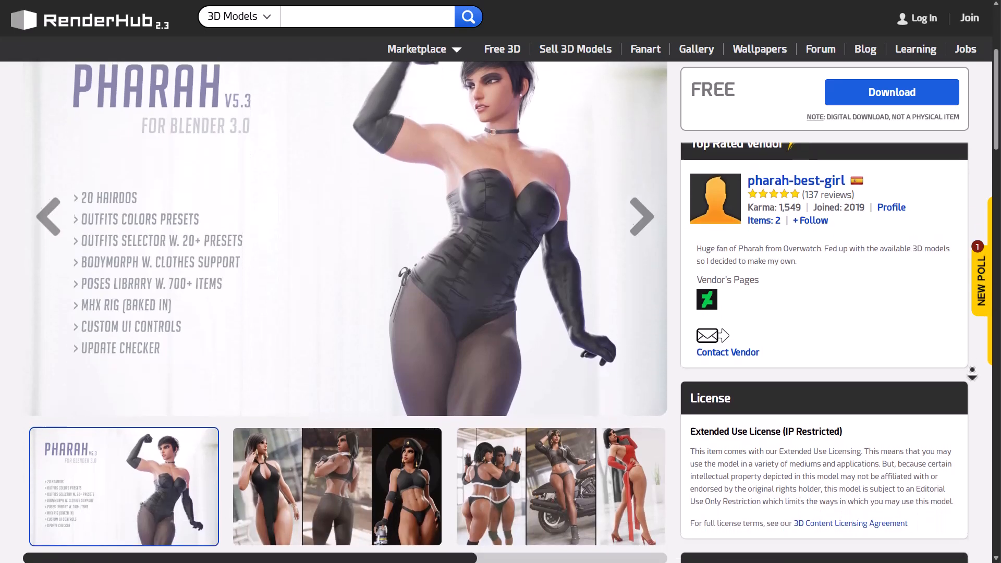
{"action": "scroll", "coordinate": [972, 373], "scroll_direction": "down", "scroll_amount": 4}
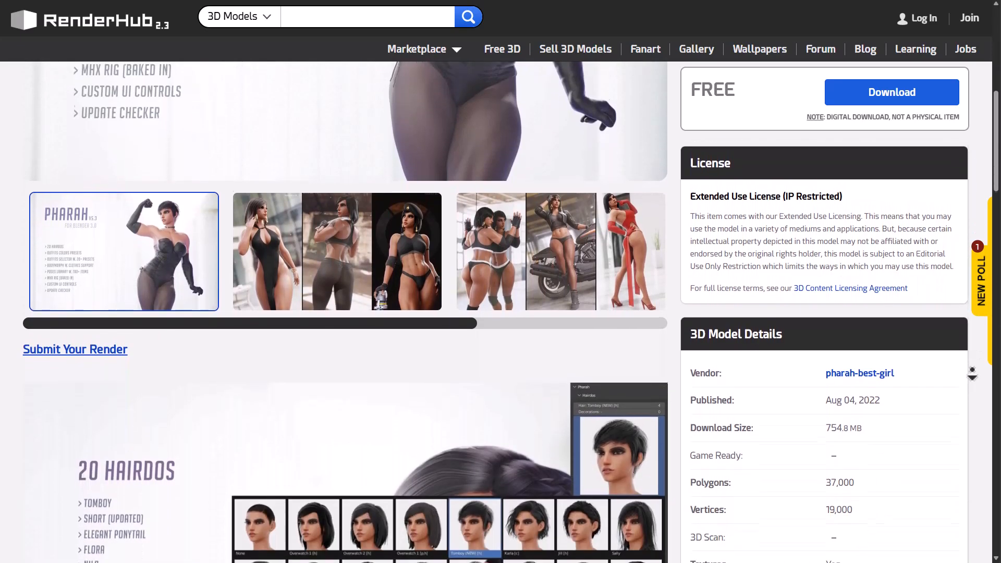
{"action": "scroll", "coordinate": [974, 374], "scroll_direction": "down", "scroll_amount": 5}
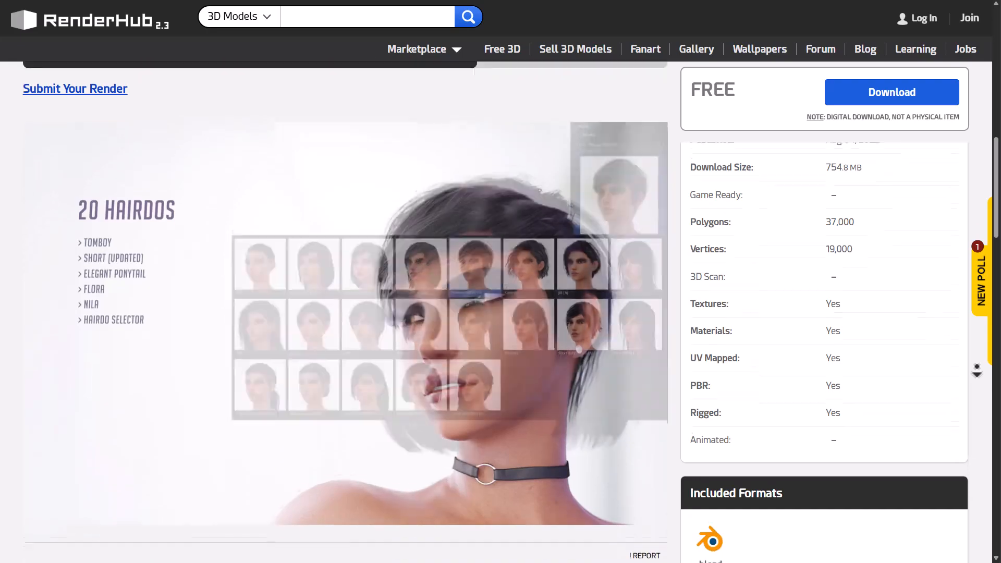
{"action": "scroll", "coordinate": [976, 371], "scroll_direction": "down", "scroll_amount": 2}
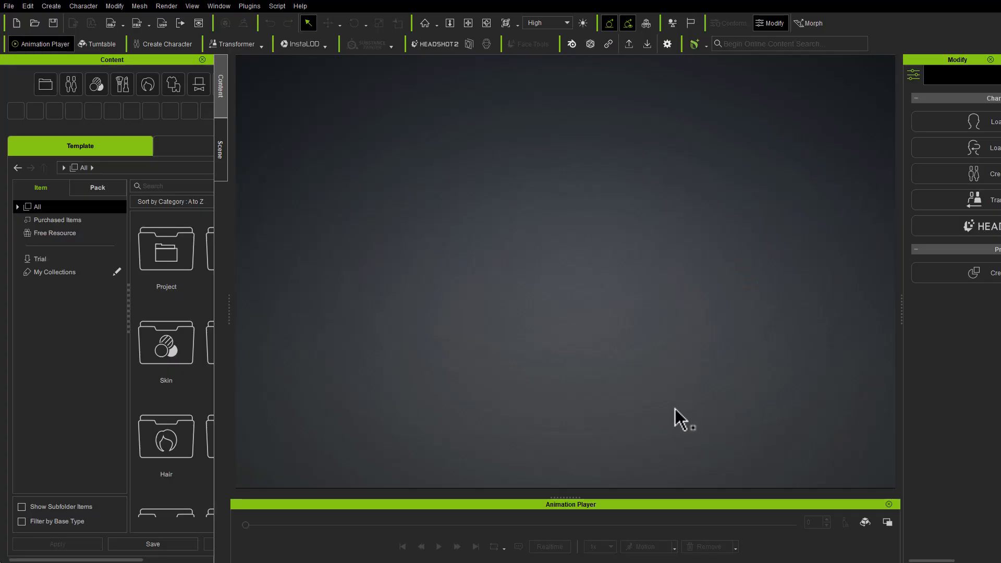
Switch to Character Creator 4 and load the Petra avatar from the Scan Reality Pro - Petra pack
{"action": "left_click_drag", "start_coordinate": [230, 314], "coordinate": [400, 314]}
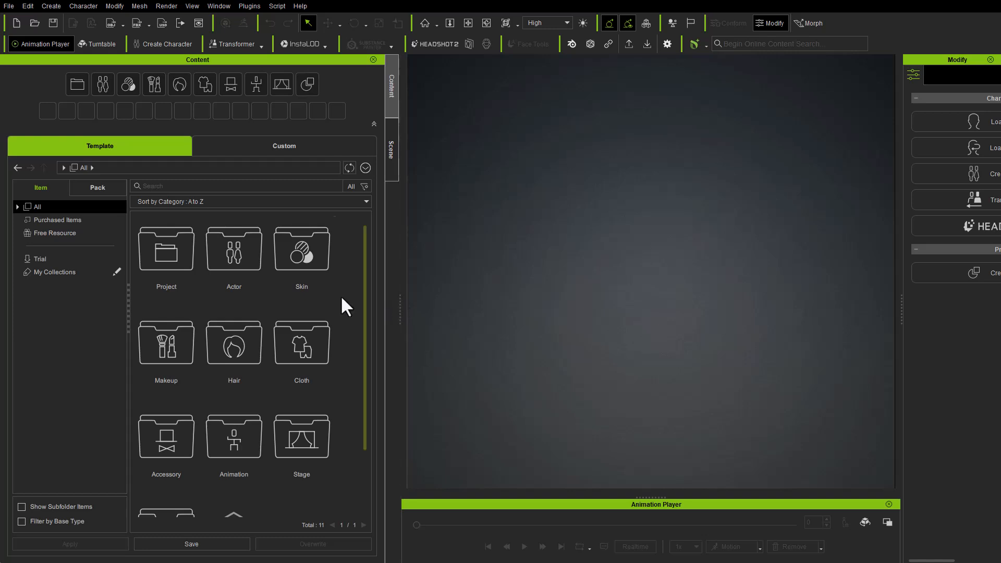
{"action": "left_click", "coordinate": [104, 83]}
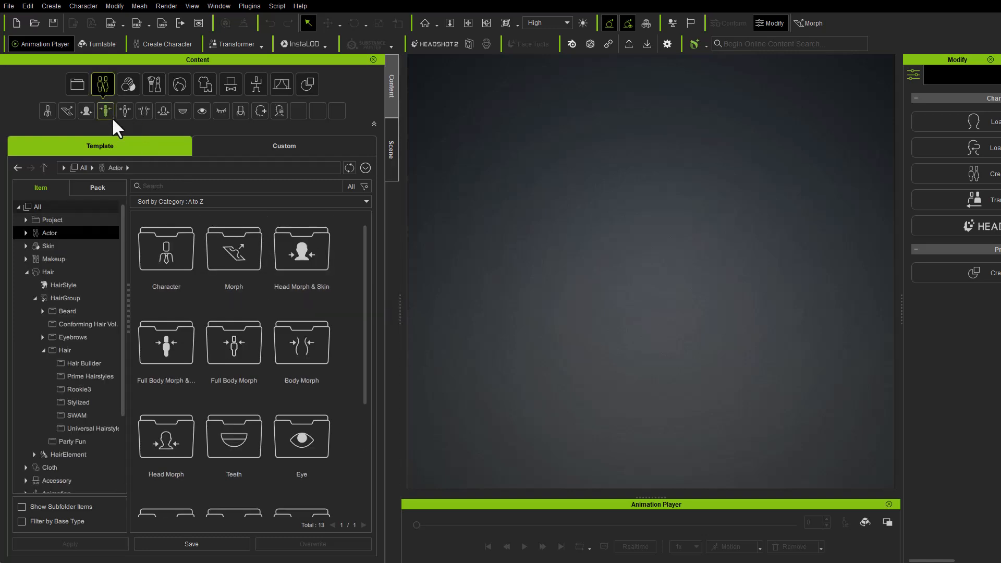
{"action": "left_click", "coordinate": [106, 186]}
{"action": "scroll", "coordinate": [221, 393], "scroll_direction": "up", "scroll_amount": 5}
{"action": "scroll", "coordinate": [221, 393], "scroll_direction": "down", "scroll_amount": 4}
{"action": "double_click", "coordinate": [167, 437]}
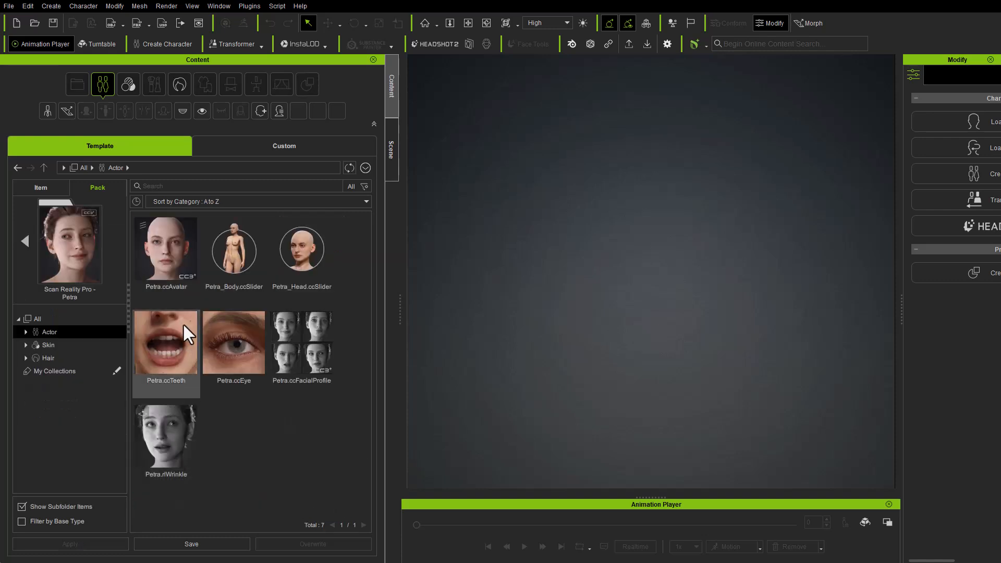
{"action": "double_click", "coordinate": [163, 264]}
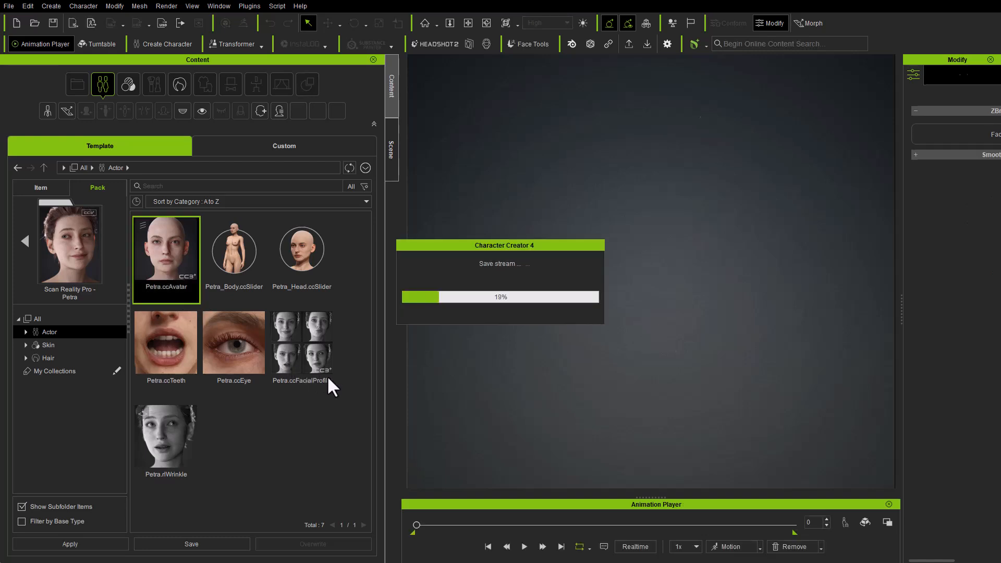
Apply the Afro Magic 4 hair from its hair pack to the avatar
{"action": "left_click", "coordinate": [25, 241]}
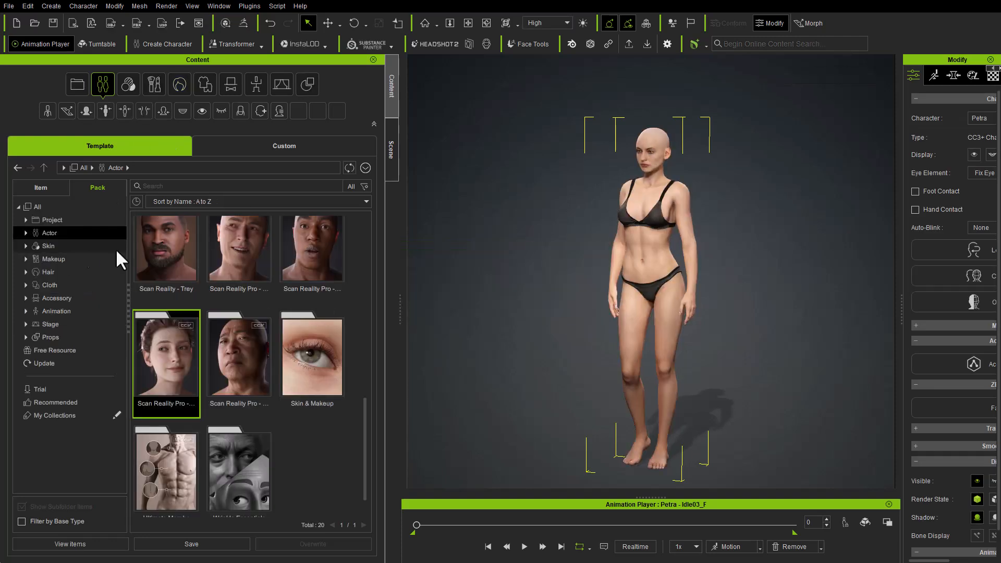
{"action": "left_click", "coordinate": [78, 271]}
{"action": "double_click", "coordinate": [315, 245]}
{"action": "double_click", "coordinate": [167, 264]}
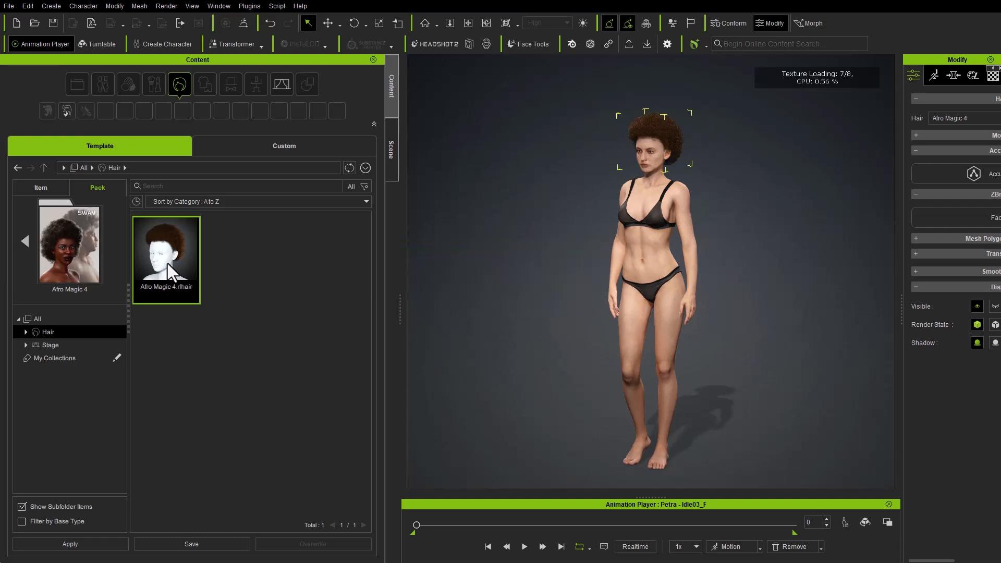
Try the top knot long ponytail hairstyle from the Hair Builder pack on the avatar
{"action": "left_click", "coordinate": [24, 242]}
{"action": "scroll", "coordinate": [183, 392], "scroll_direction": "down", "scroll_amount": 2}
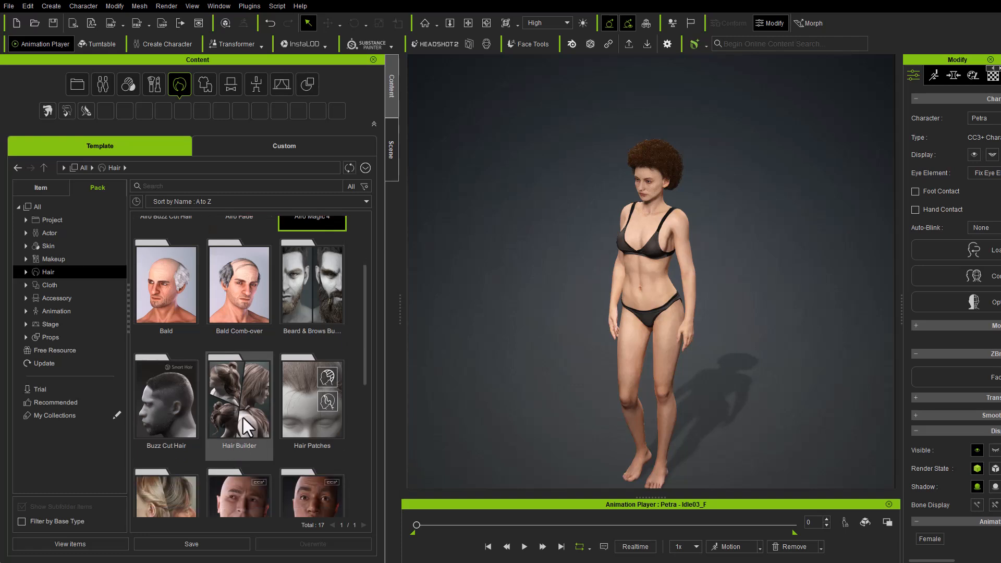
{"action": "double_click", "coordinate": [243, 418]}
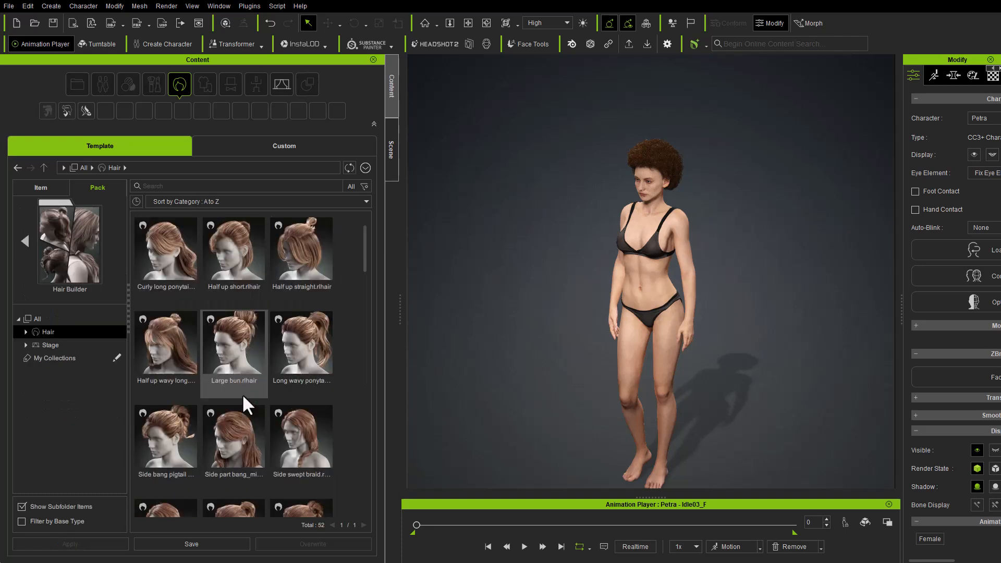
{"action": "scroll", "coordinate": [242, 393], "scroll_direction": "down", "scroll_amount": 2}
{"action": "double_click", "coordinate": [237, 340]}
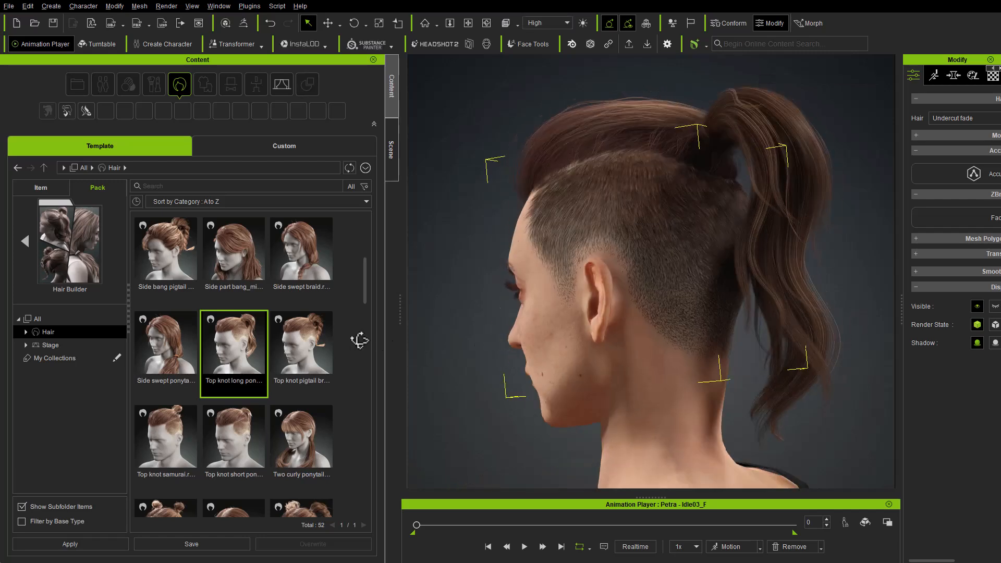
Try the wavy medium ponytail and Two ponytails hairstyles on the avatar and view them from the front
{"action": "scroll", "coordinate": [217, 402], "scroll_direction": "down", "scroll_amount": 3}
{"action": "double_click", "coordinate": [224, 466]}
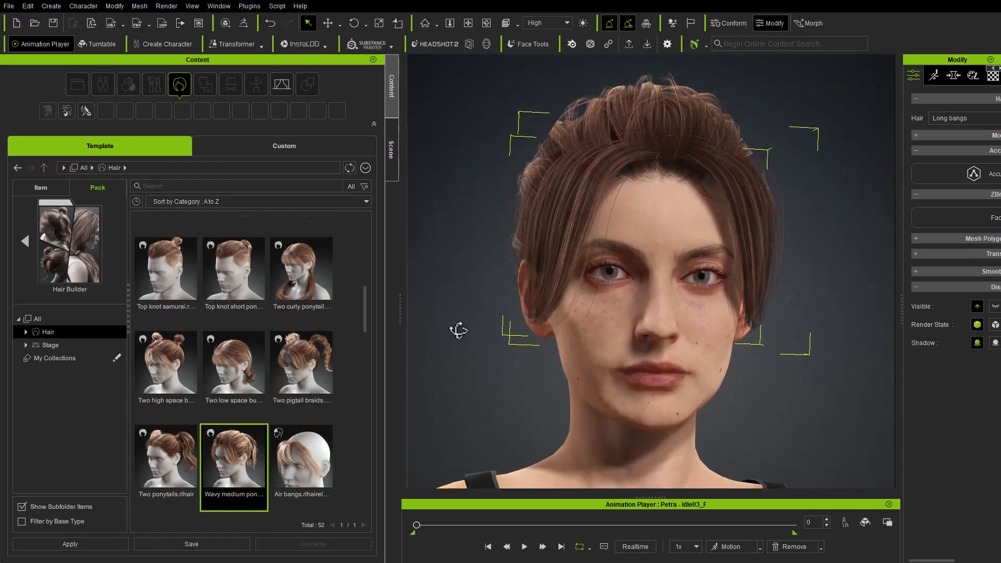
{"action": "double_click", "coordinate": [153, 439]}
{"action": "left_click_drag", "start_coordinate": [749, 333], "coordinate": [760, 362], "text": "alt"}
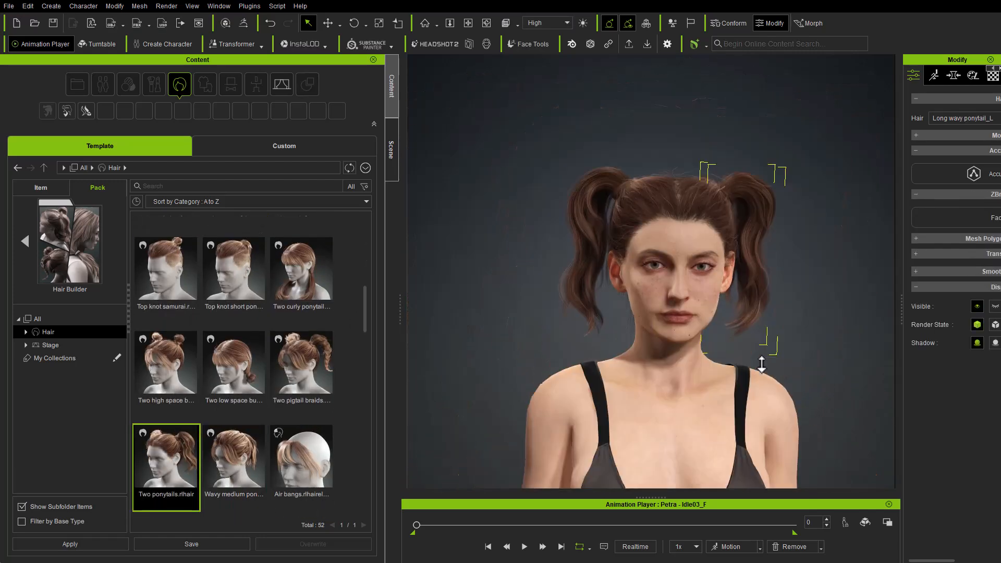
{"action": "right_click_drag", "start_coordinate": [760, 362], "coordinate": [759, 333], "text": "alt"}
Return to the Afro Magic 4 pack and reapply its hair to the avatar
{"action": "scroll", "coordinate": [258, 396], "scroll_direction": "up", "scroll_amount": 6}
{"action": "left_click", "coordinate": [27, 241]}
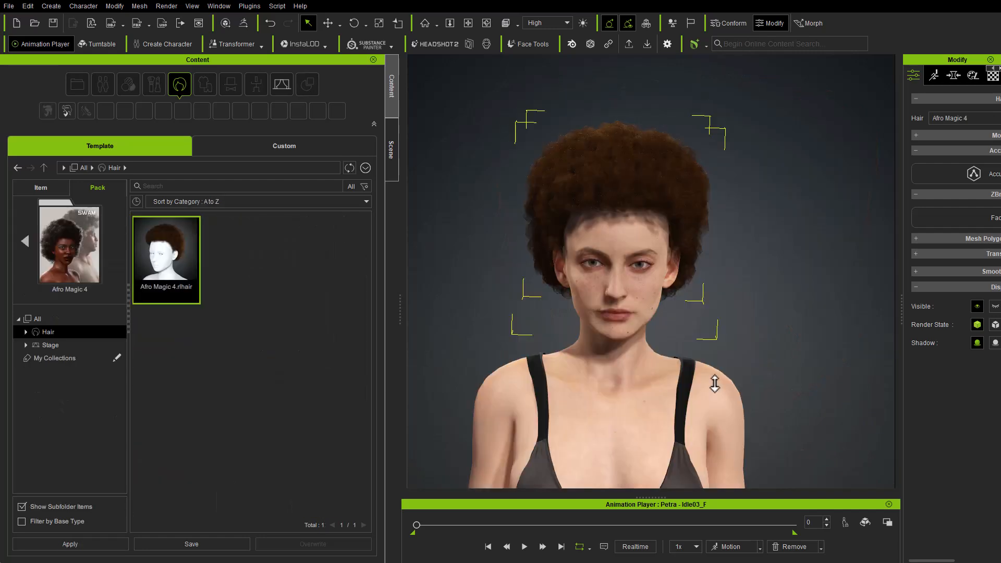
{"action": "right_click_drag", "start_coordinate": [707, 385], "coordinate": [717, 371], "text": "alt"}
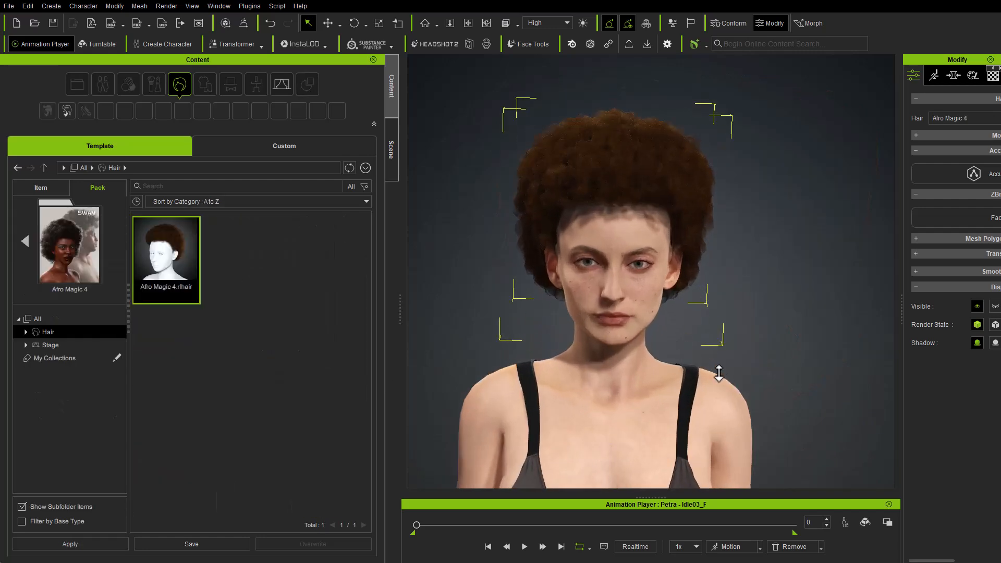
Put the avatar into the A-Pose calibration pose
{"action": "scroll", "coordinate": [763, 359], "scroll_direction": "down", "scroll_amount": 5}
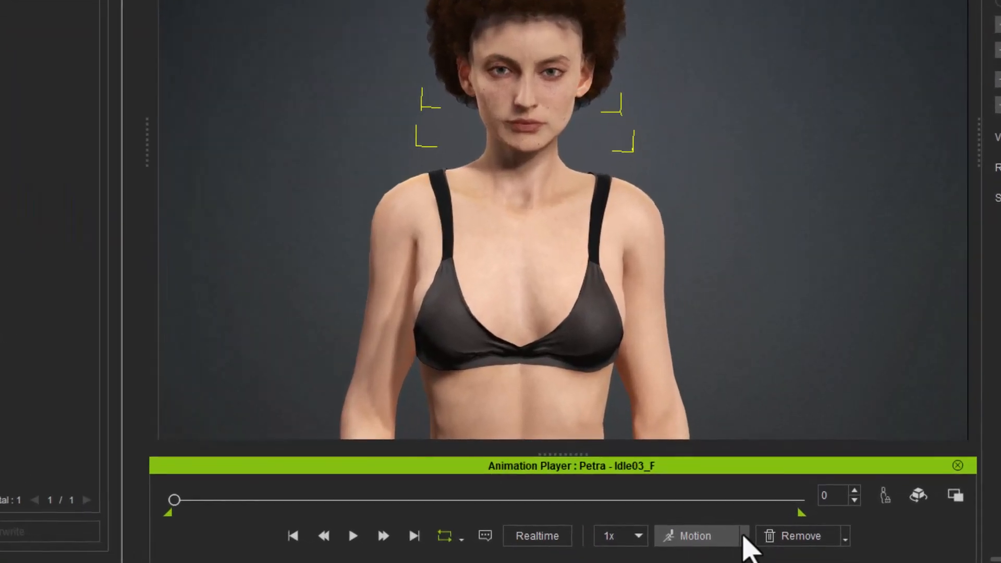
{"action": "left_click", "coordinate": [744, 539]}
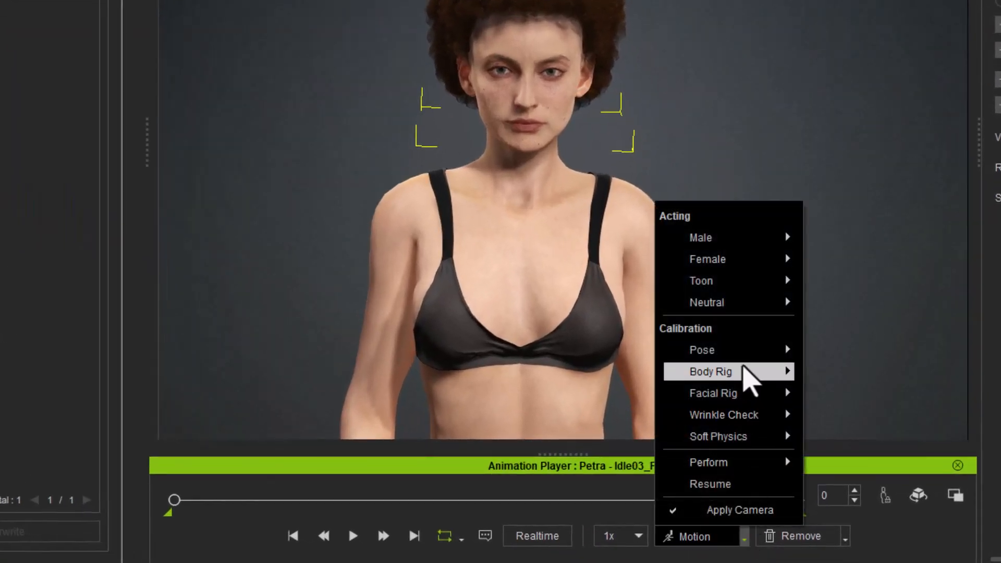
{"action": "mouse_move", "coordinate": [744, 358]}
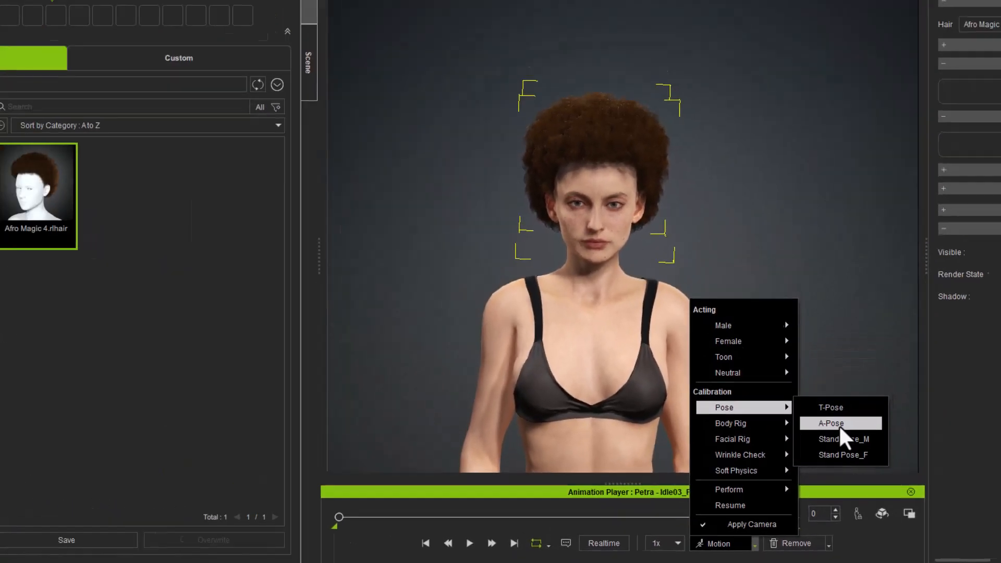
{"action": "left_click", "coordinate": [848, 371]}
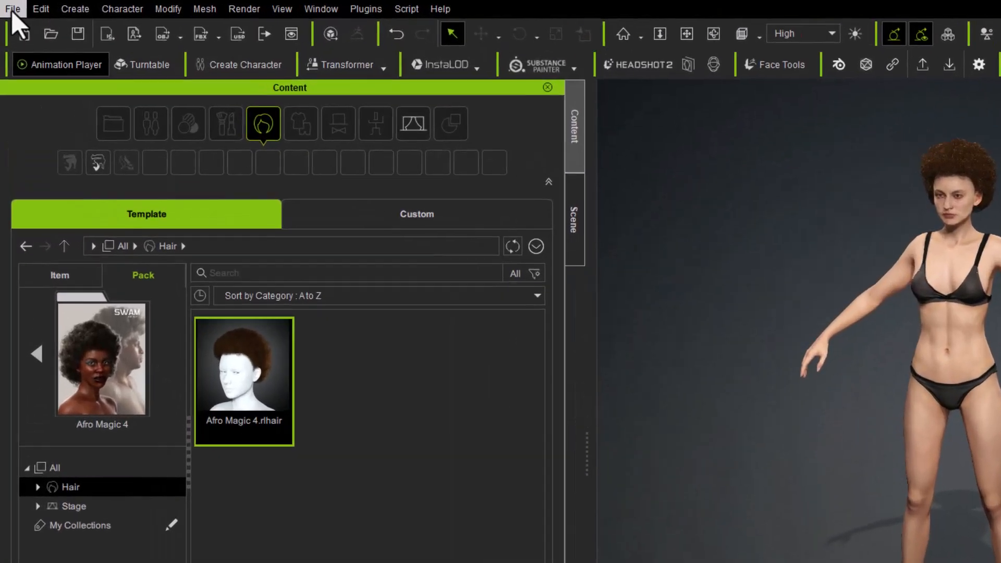
Set up an FBX export of the clothed character with the Maya target tool preset and the Mesh FBX option
{"action": "left_click", "coordinate": [11, 11]}
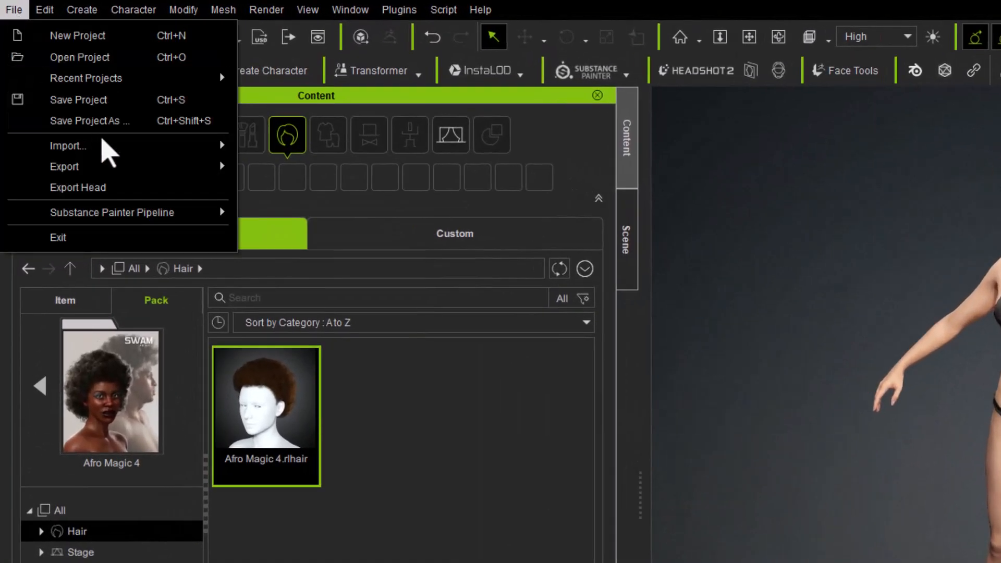
{"action": "mouse_move", "coordinate": [122, 152]}
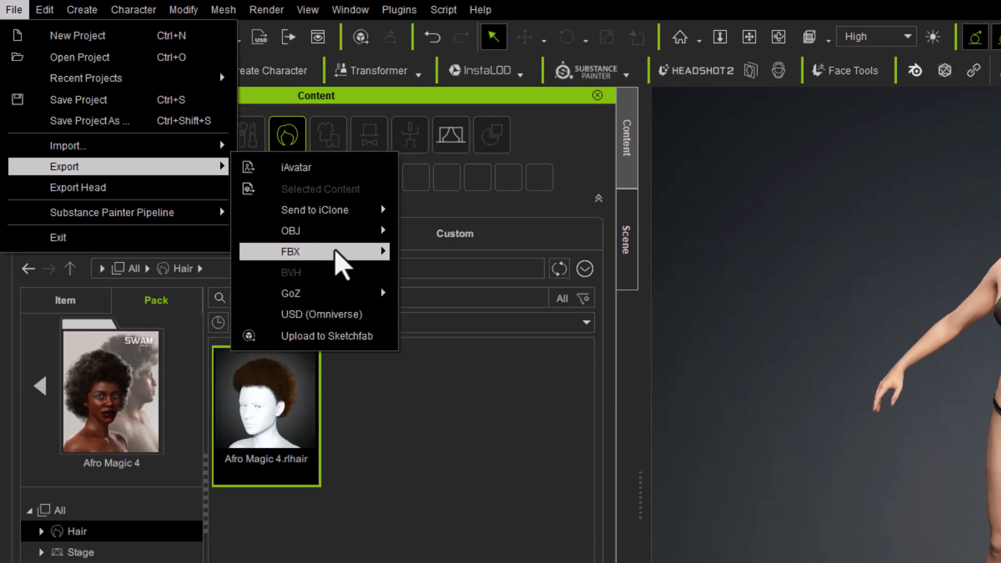
{"action": "mouse_move", "coordinate": [388, 251]}
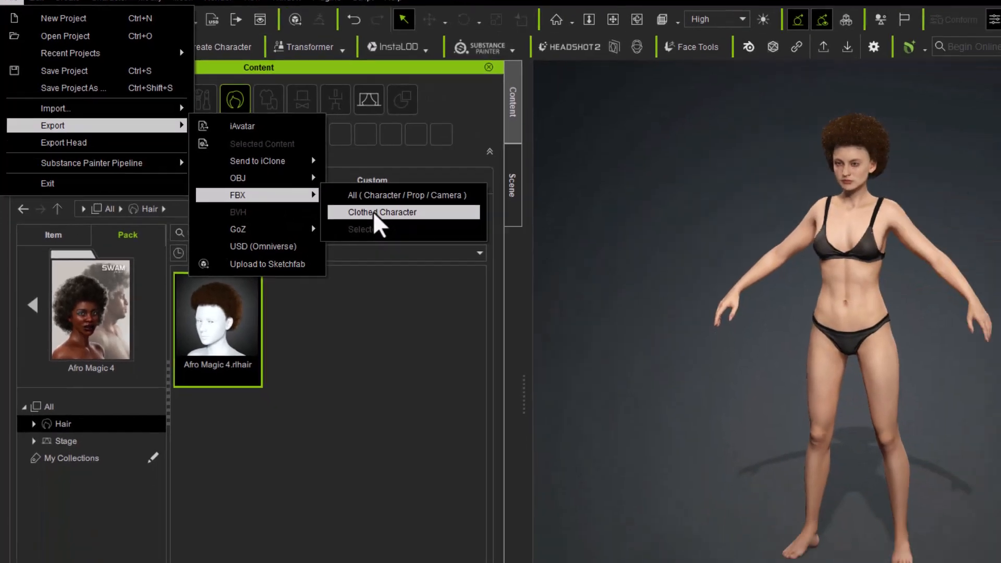
{"action": "left_click", "coordinate": [376, 212]}
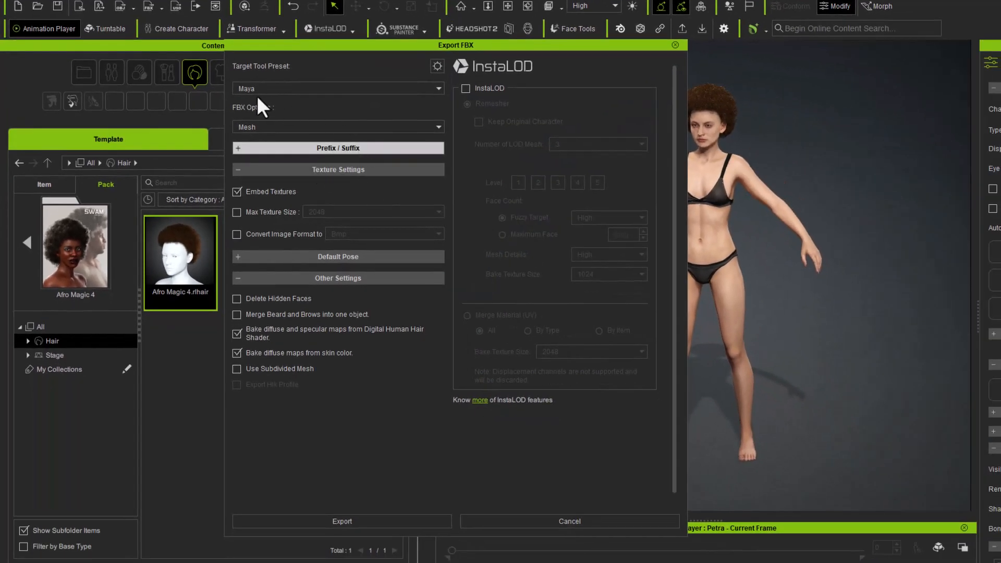
{"action": "left_click", "coordinate": [240, 95]}
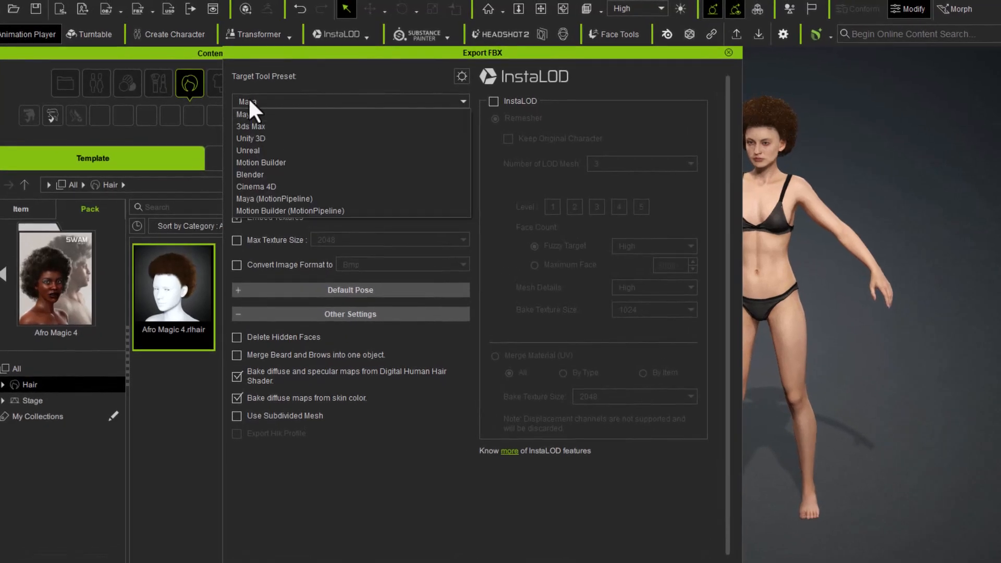
{"action": "left_click", "coordinate": [286, 84]}
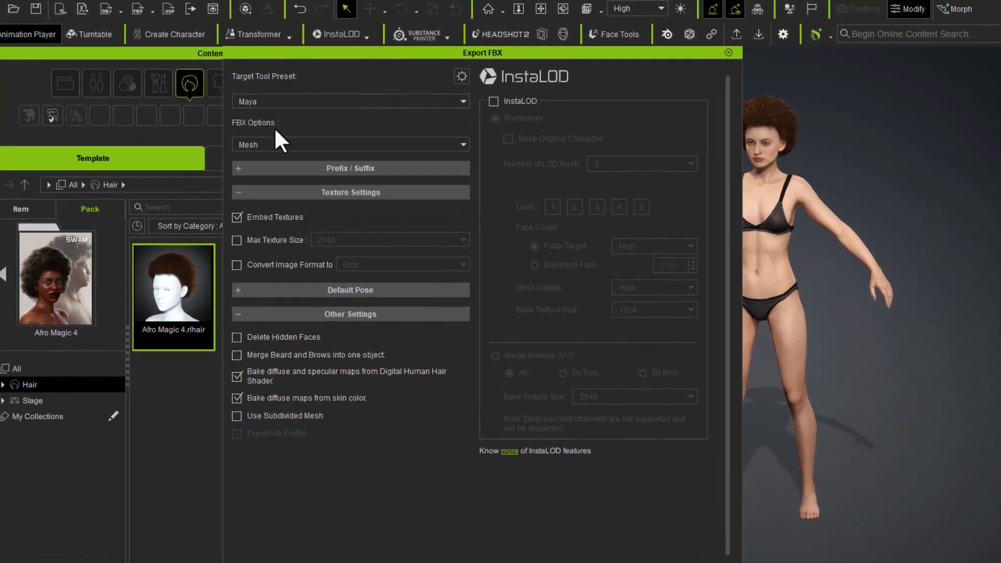
{"action": "left_click", "coordinate": [282, 145]}
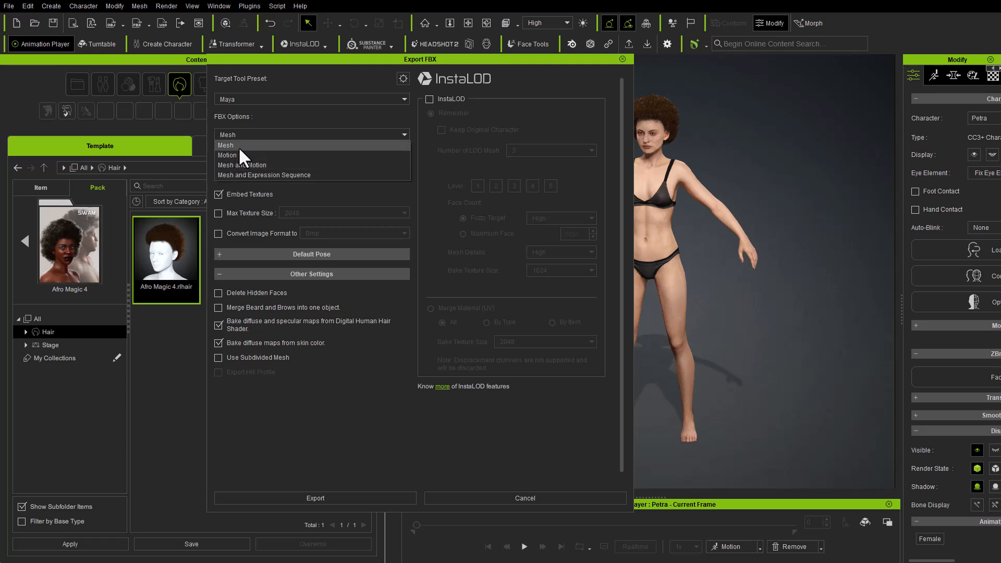
{"action": "left_click", "coordinate": [239, 146]}
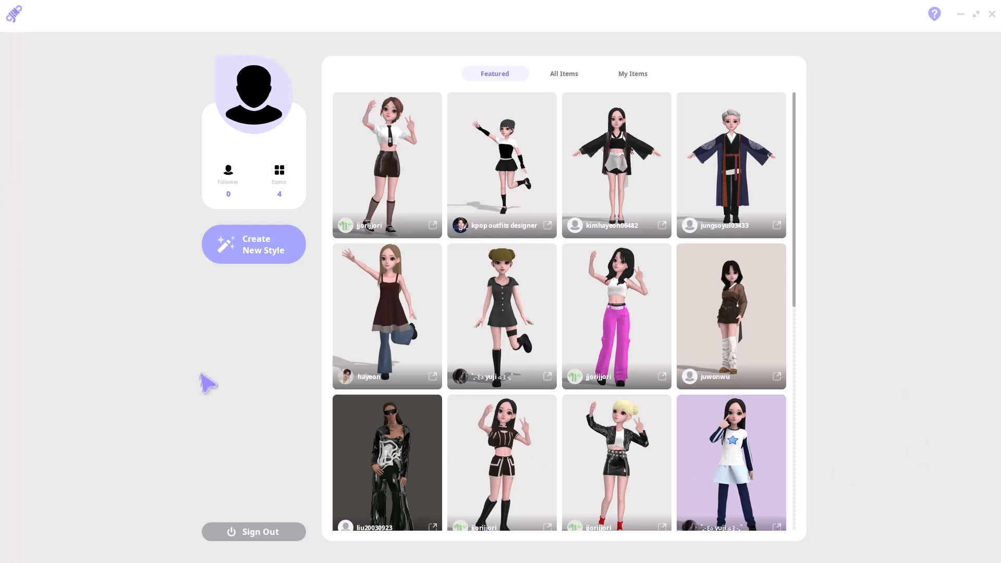
Create a new style in Stylist Mode and open the exported avatar with the mm unit and Y-up axis, replacing the default avatar
{"action": "left_click", "coordinate": [267, 256]}
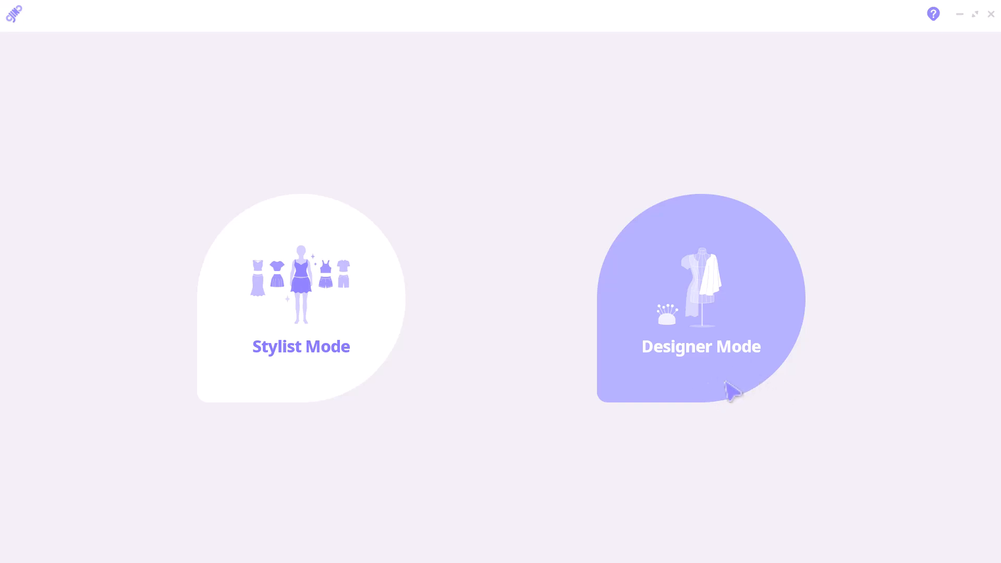
{"action": "left_click", "coordinate": [293, 347]}
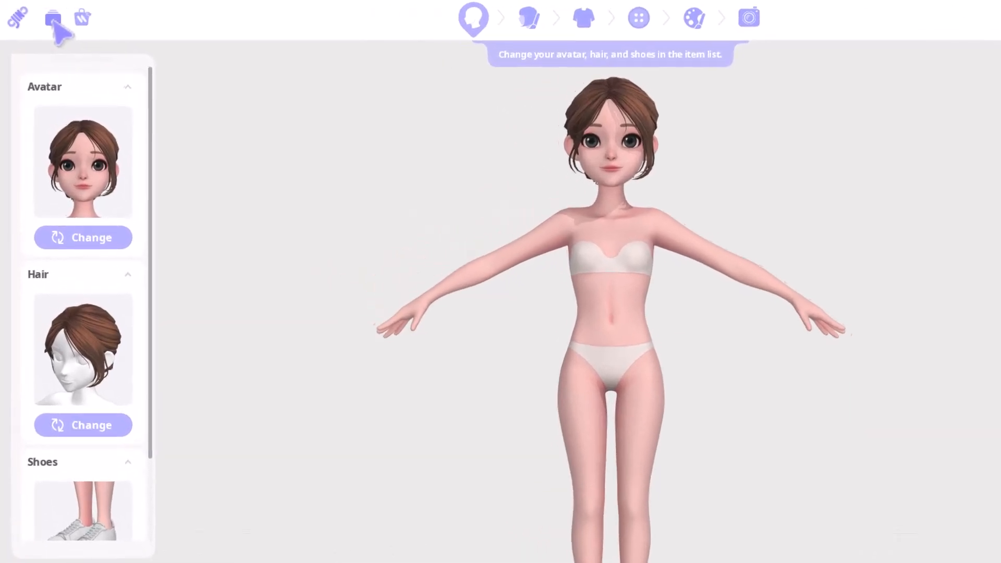
{"action": "left_click", "coordinate": [53, 20]}
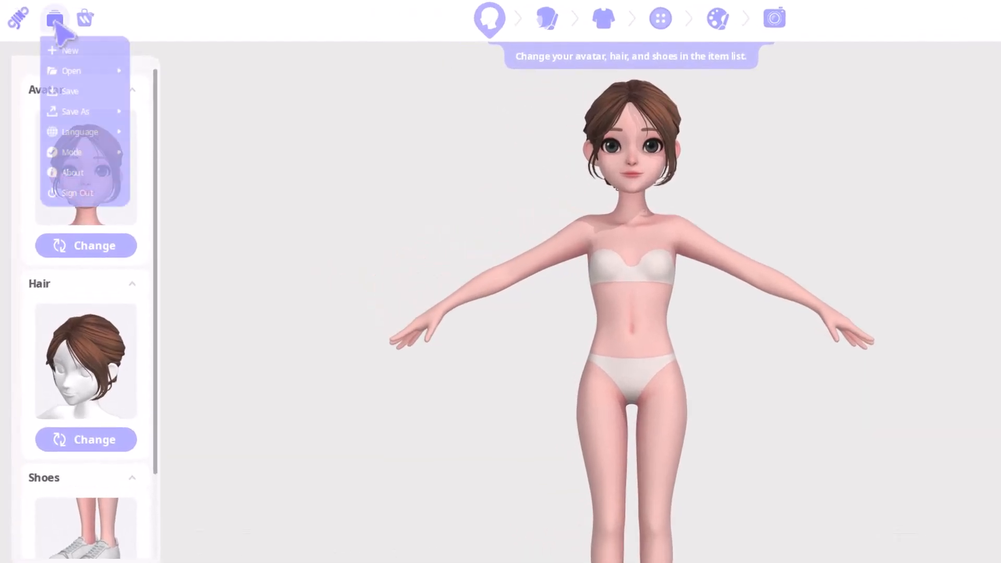
{"action": "mouse_move", "coordinate": [83, 75]}
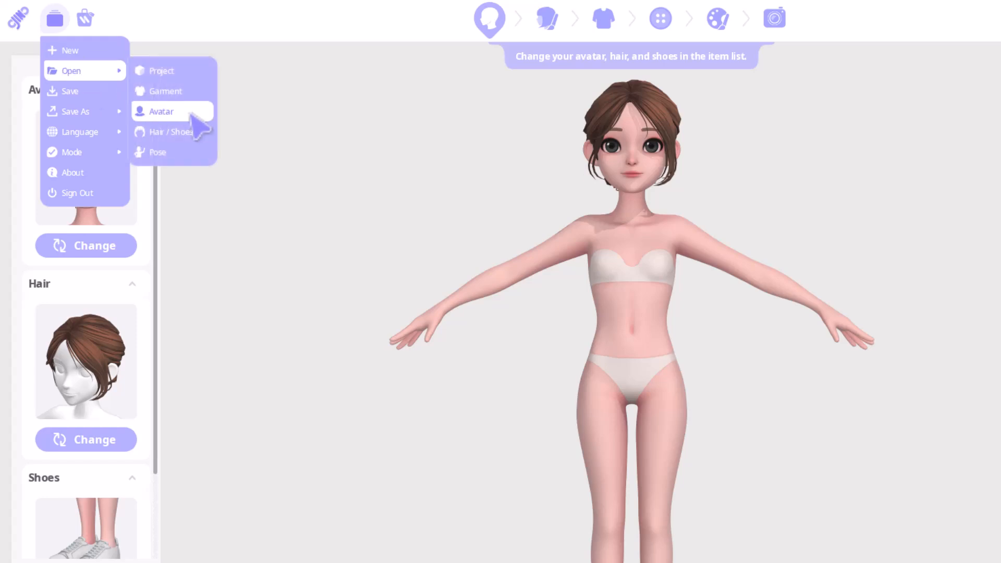
{"action": "left_click", "coordinate": [176, 116]}
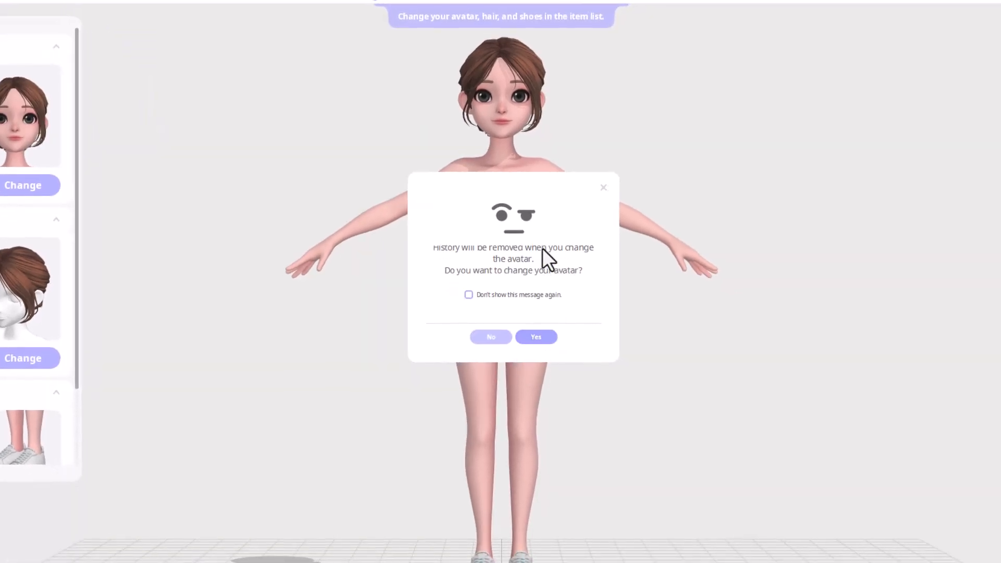
{"action": "left_click", "coordinate": [537, 338]}
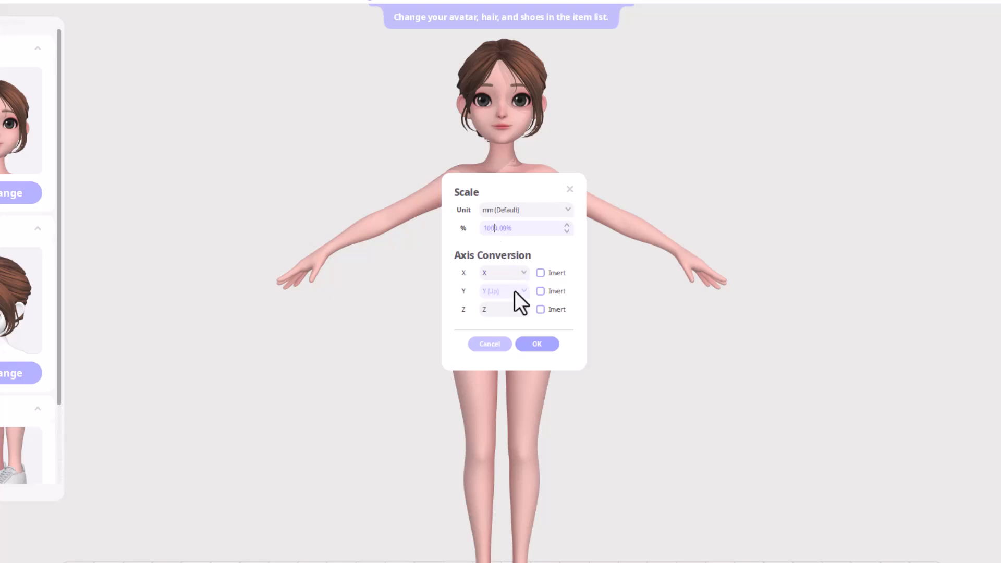
{"action": "left_click", "coordinate": [536, 344]}
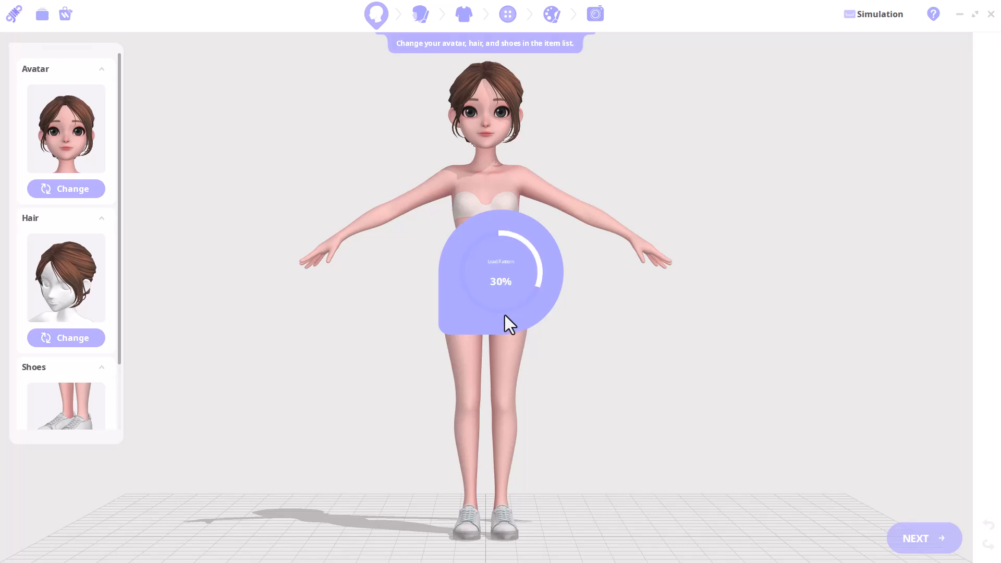
Look at the avatar color stage and add the T-shirts1 garment from the store to the avatar
{"action": "mouse_move", "coordinate": [572, 335]}
{"action": "right_mouse_down"}
{"action": "mouse_move", "coordinate": [393, 321]}
{"action": "mouse_move", "coordinate": [725, 351]}
{"action": "mouse_move", "coordinate": [725, 420]}
{"action": "mouse_move", "coordinate": [561, 329]}
{"action": "mouse_move", "coordinate": [572, 346]}
{"action": "mouse_move", "coordinate": [583, 320]}
{"action": "right_mouse_up"}
{"action": "middle_click_drag", "start_coordinate": [583, 320], "coordinate": [584, 353]}
{"action": "scroll", "coordinate": [584, 324], "scroll_direction": "up", "scroll_amount": 3}
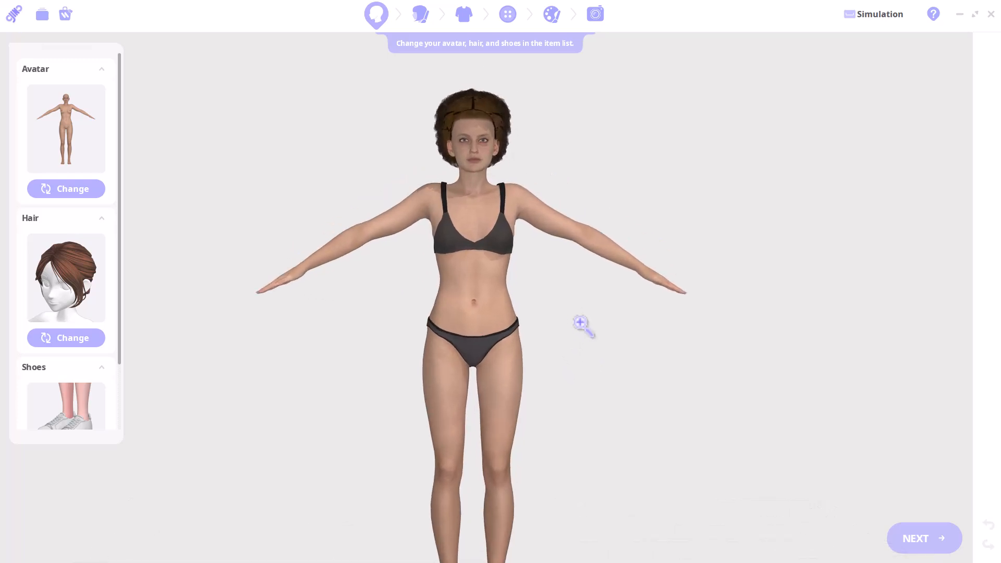
{"action": "scroll", "coordinate": [496, 139], "scroll_direction": "down", "scroll_amount": 3}
{"action": "left_click", "coordinate": [425, 16]}
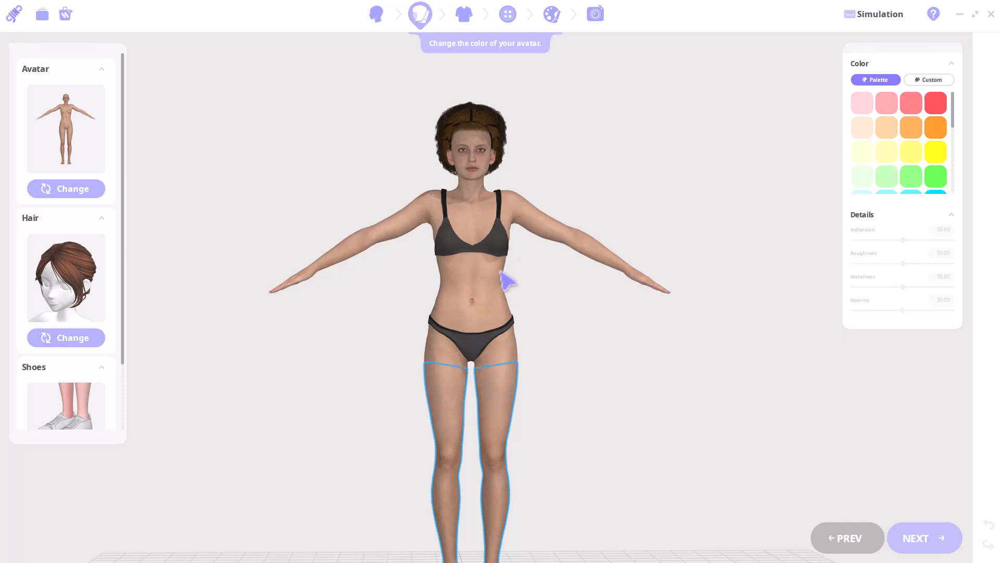
{"action": "left_click", "coordinate": [467, 22]}
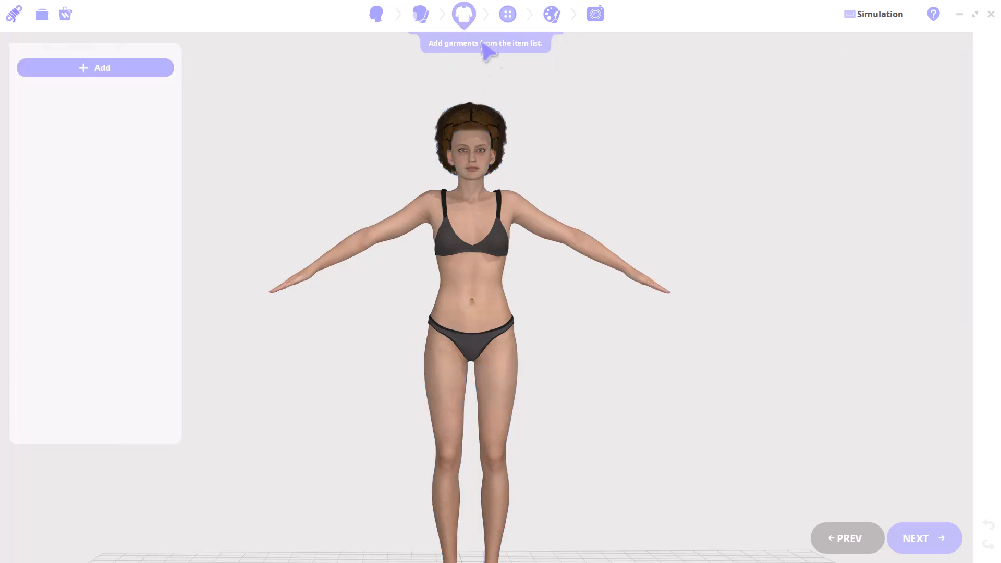
{"action": "left_click", "coordinate": [94, 72]}
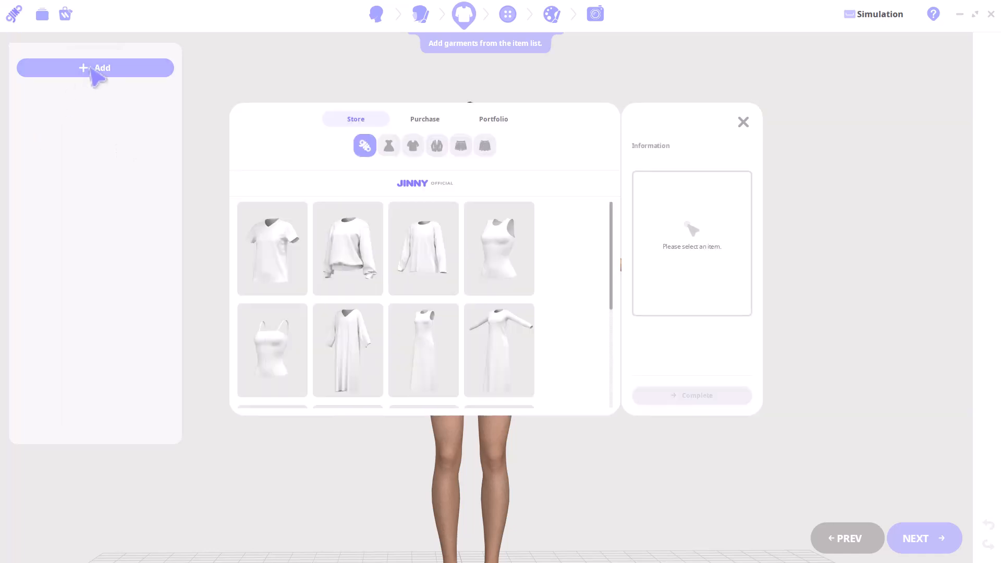
{"action": "left_click", "coordinate": [282, 270]}
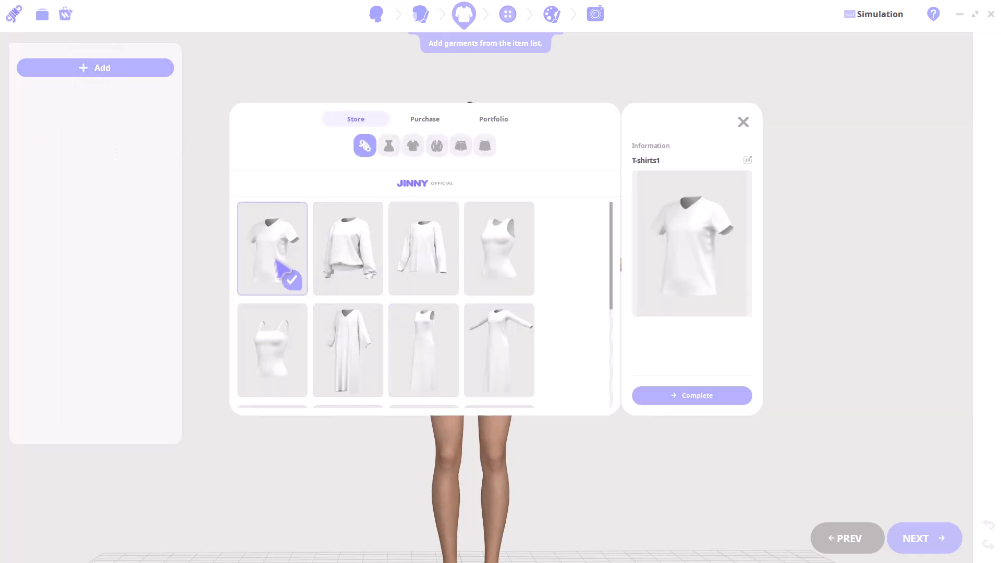
{"action": "left_click", "coordinate": [713, 396]}
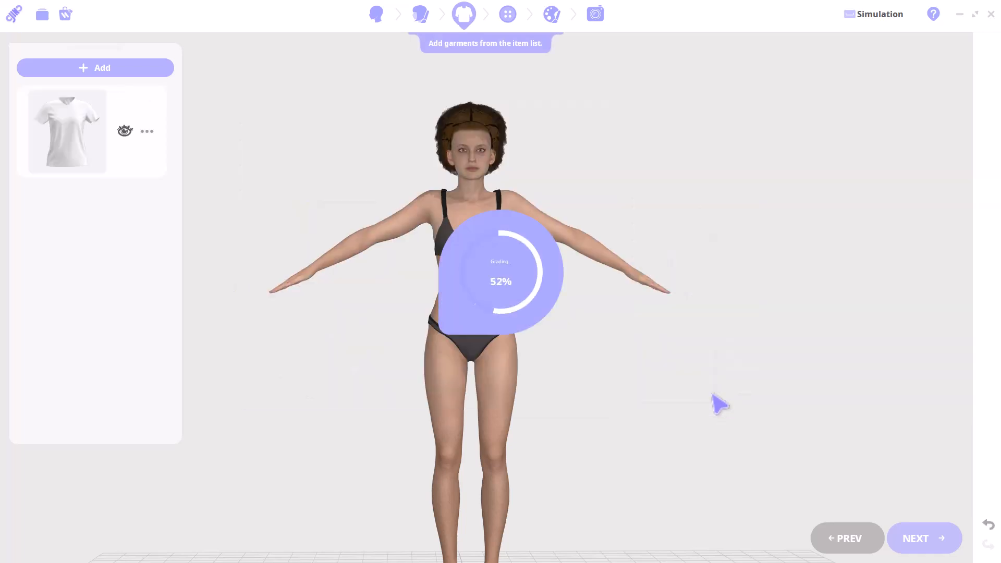
Add the Pants3 garment from the store, layered above the T-shirt
{"action": "left_click", "coordinate": [85, 73]}
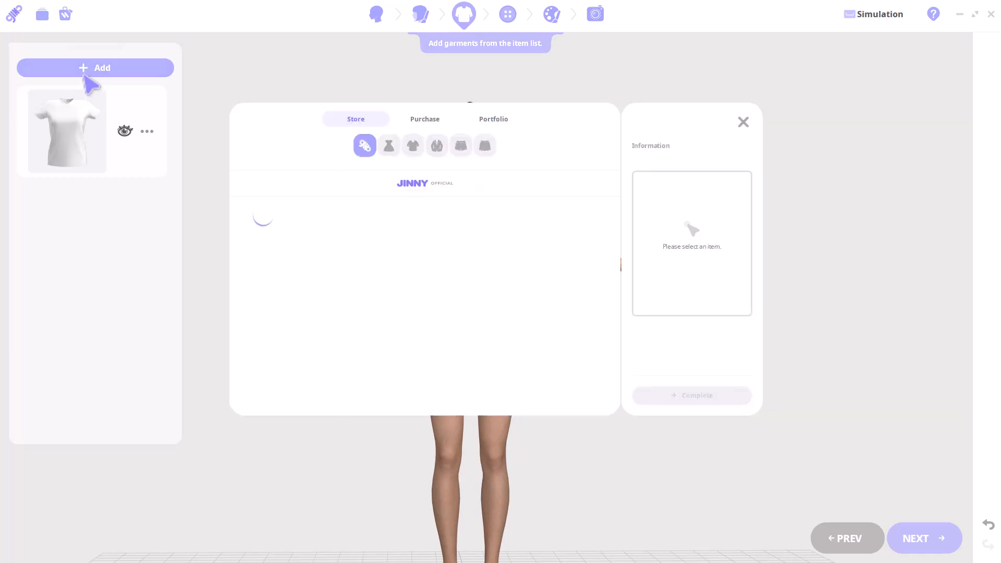
{"action": "scroll", "coordinate": [382, 271], "scroll_direction": "down", "scroll_amount": 5}
{"action": "scroll", "coordinate": [385, 273], "scroll_direction": "down", "scroll_amount": 1}
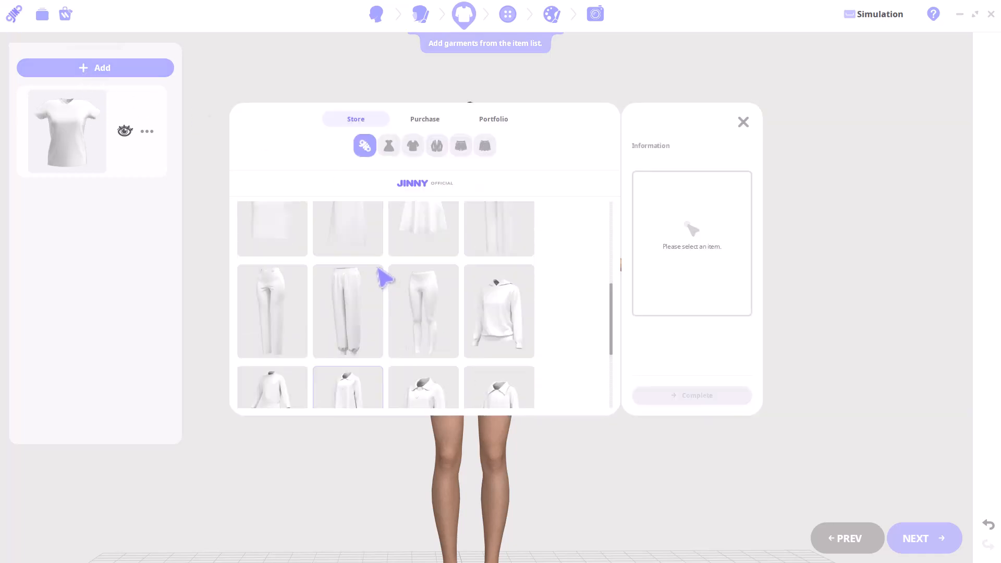
{"action": "left_click", "coordinate": [355, 338]}
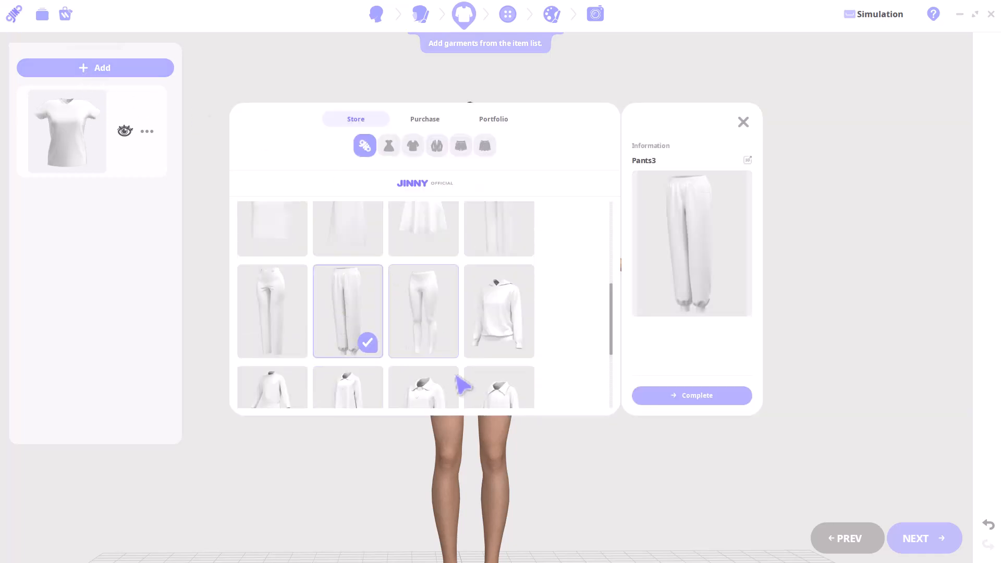
{"action": "left_click", "coordinate": [699, 396]}
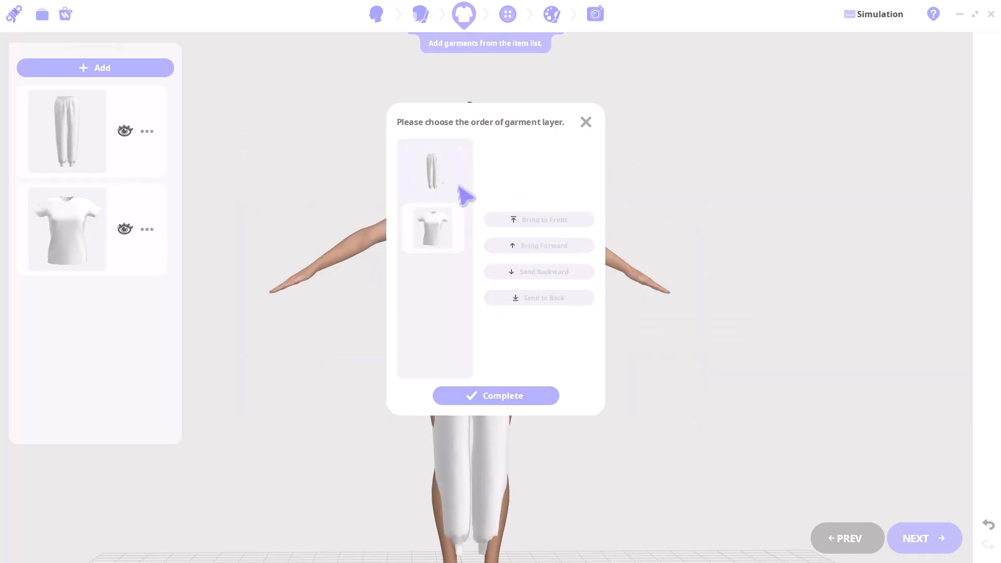
{"action": "left_click", "coordinate": [540, 397]}
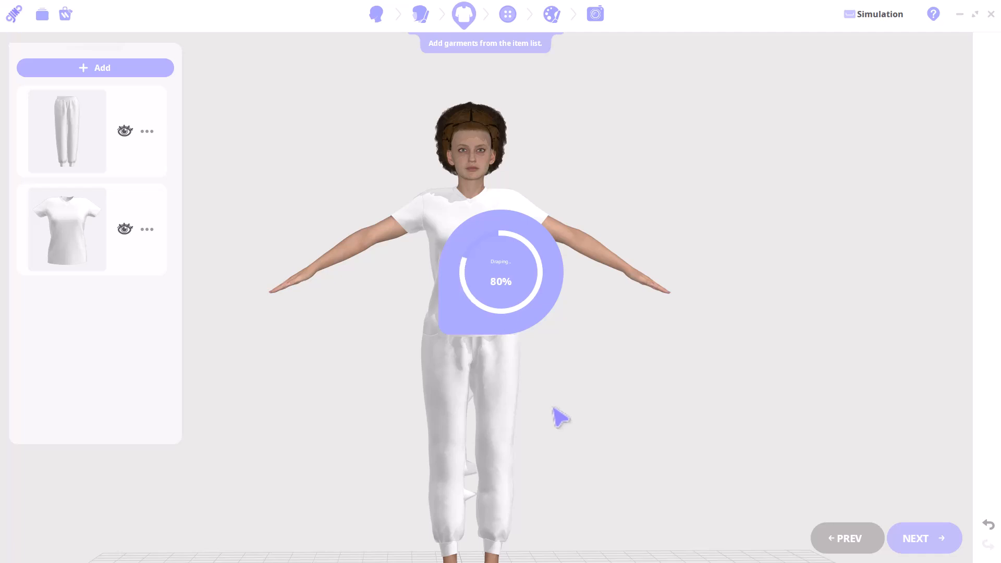
Move the T-shirt above the pants in the layer order and simulate the outfit so the shirt drapes over the waistband
{"action": "right_click_drag", "start_coordinate": [630, 406], "coordinate": [606, 403]}
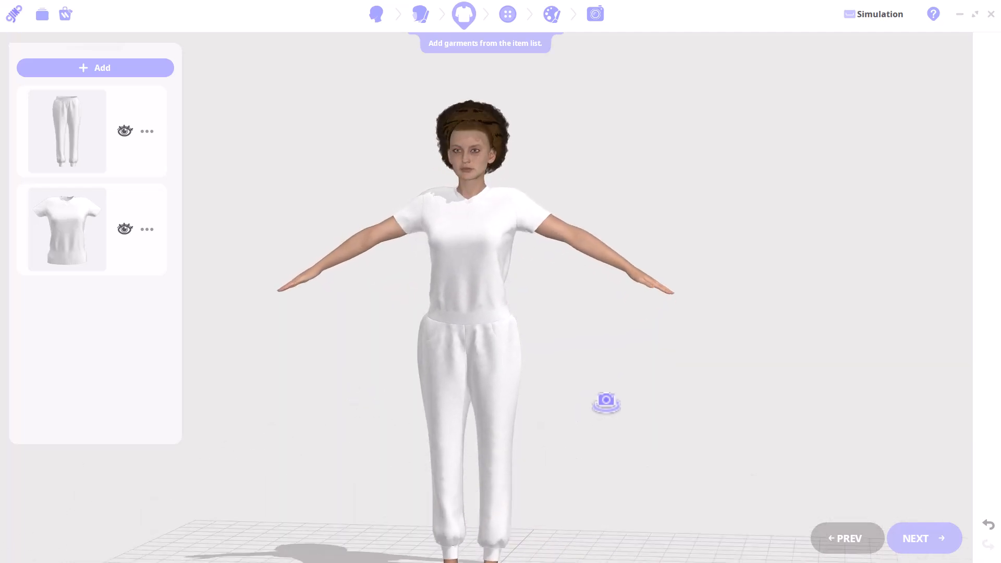
{"action": "key", "text": "space"}
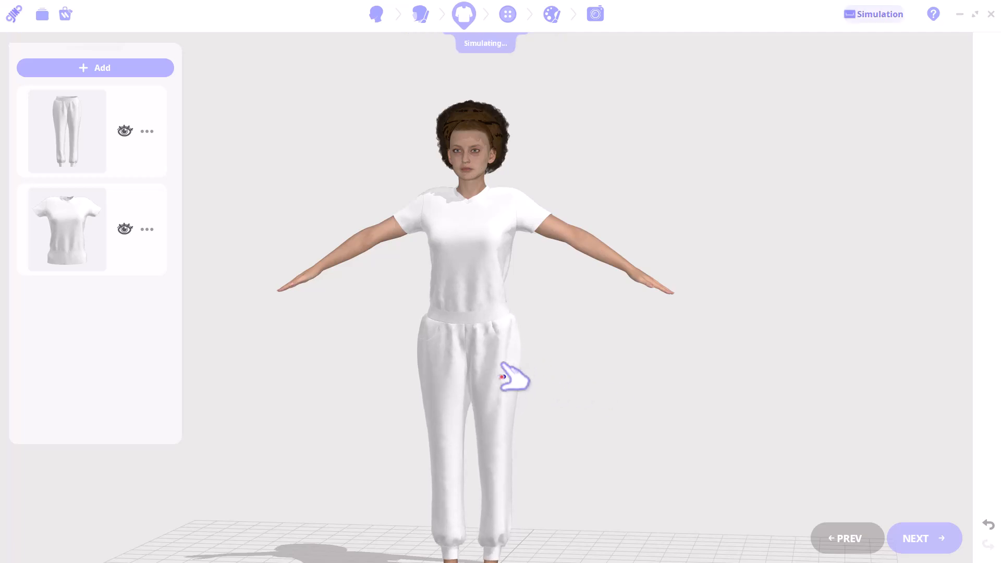
{"action": "key", "text": "space"}
{"action": "mouse_move", "coordinate": [79, 244]}
{"action": "left_mouse_down"}
{"action": "mouse_move", "coordinate": [89, 138]}
{"action": "mouse_move", "coordinate": [64, 201]}
{"action": "mouse_move", "coordinate": [74, 254]}
{"action": "left_mouse_up"}
{"action": "key", "text": "space"}
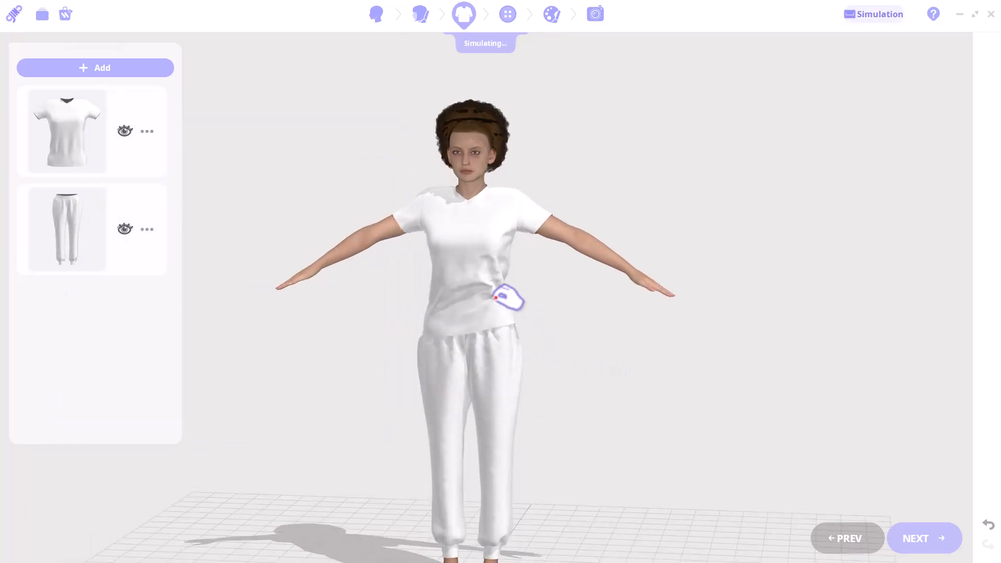
{"action": "key", "text": "space"}
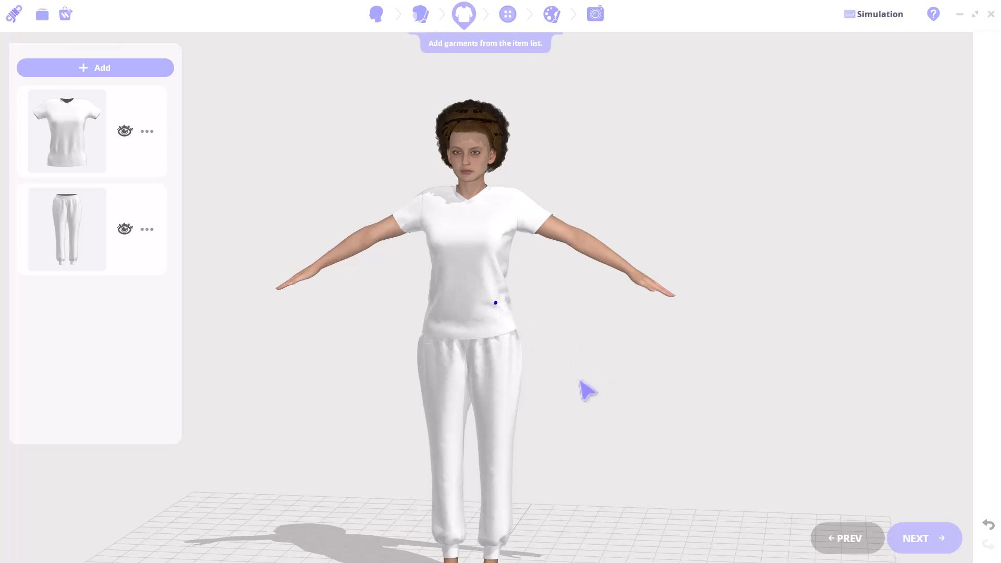
{"action": "left_click_drag", "start_coordinate": [581, 391], "coordinate": [617, 383]}
{"action": "right_click_drag", "start_coordinate": [618, 384], "coordinate": [622, 382]}
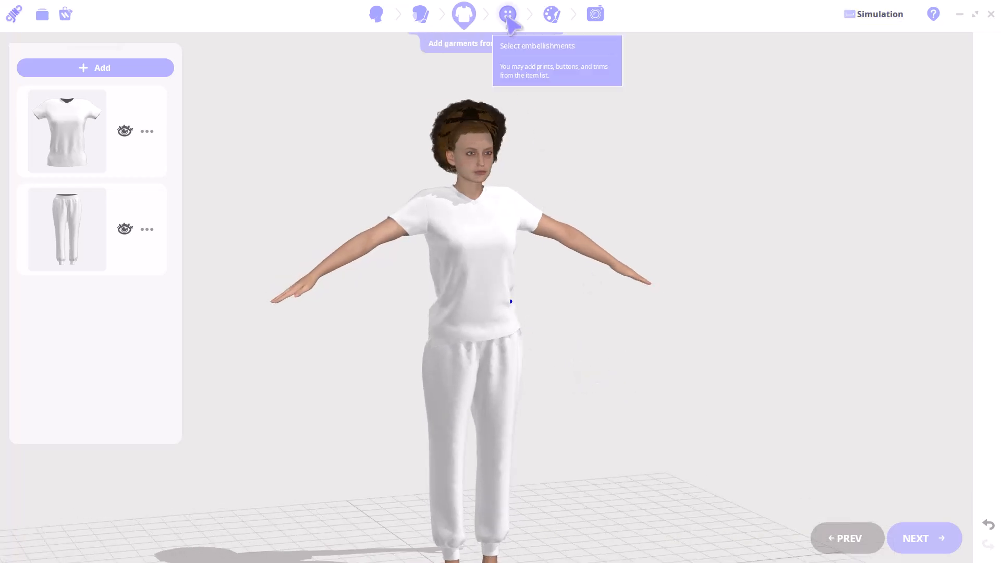
View the embellishment options for the outfit and switch the project to Designer Mode
{"action": "left_click", "coordinate": [509, 17]}
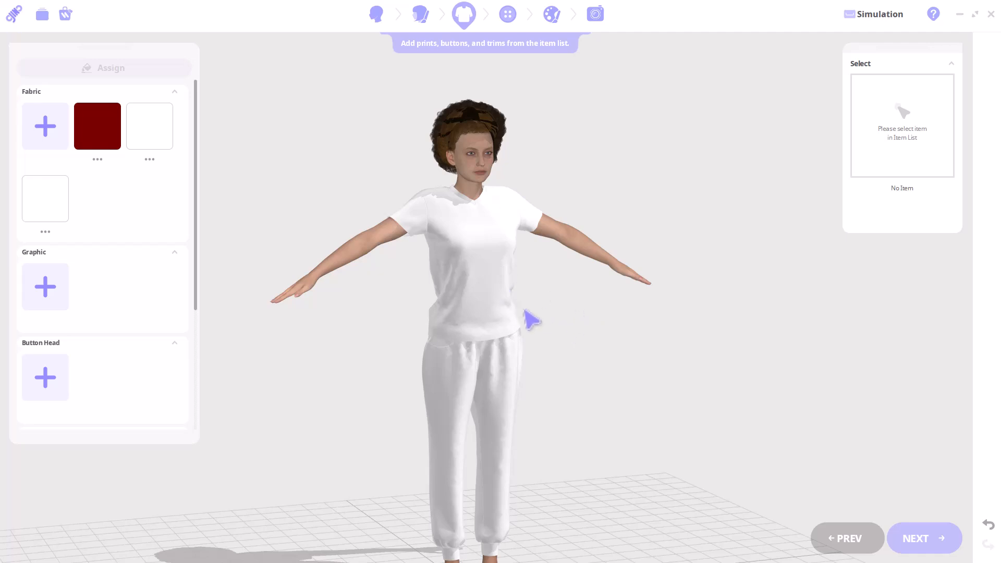
{"action": "right_click_drag", "start_coordinate": [530, 303], "coordinate": [550, 278]}
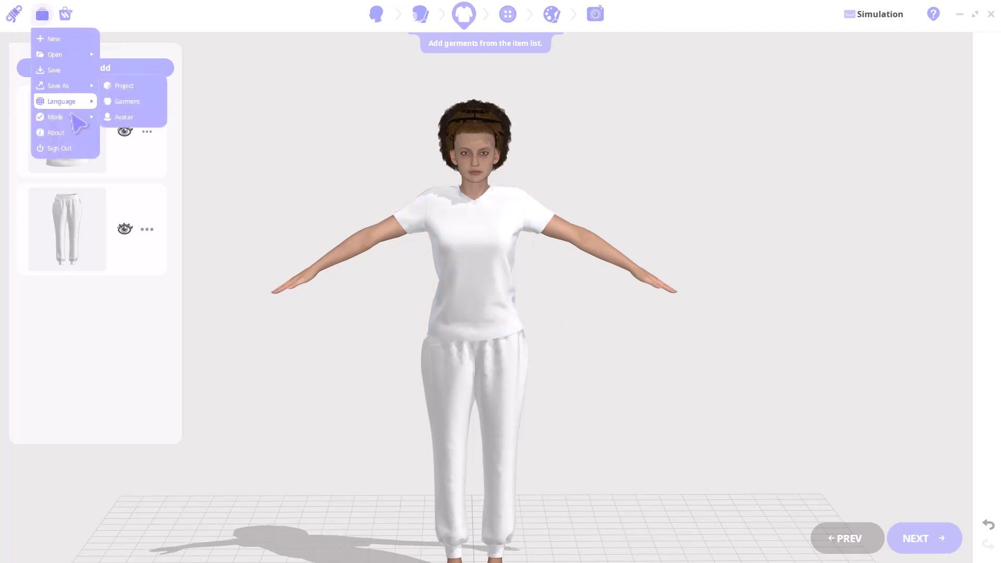
{"action": "mouse_move", "coordinate": [73, 118]}
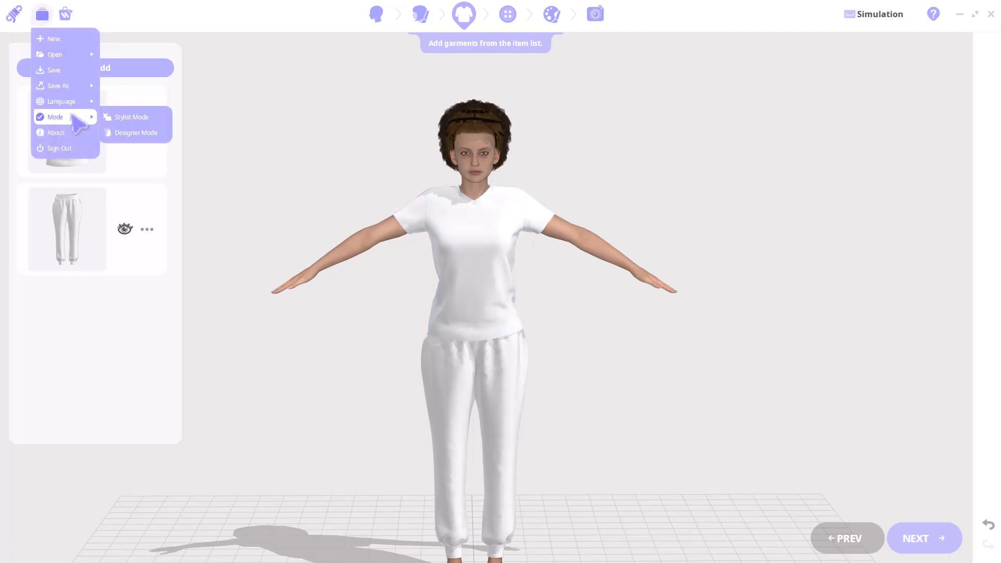
{"action": "left_click", "coordinate": [136, 132]}
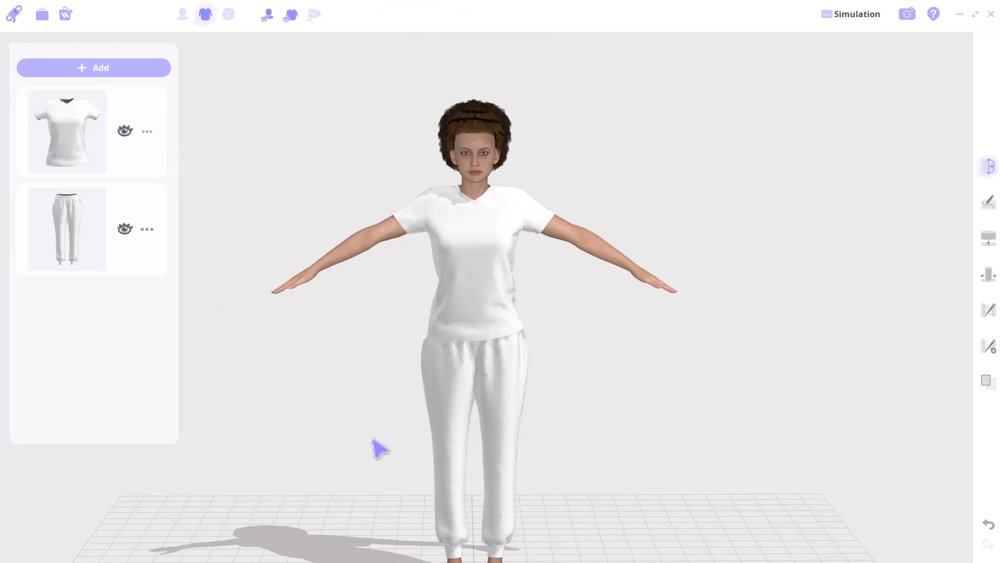
Select the T-shirt and widen its bottom hem well beyond the hips
{"action": "left_click", "coordinate": [516, 326]}
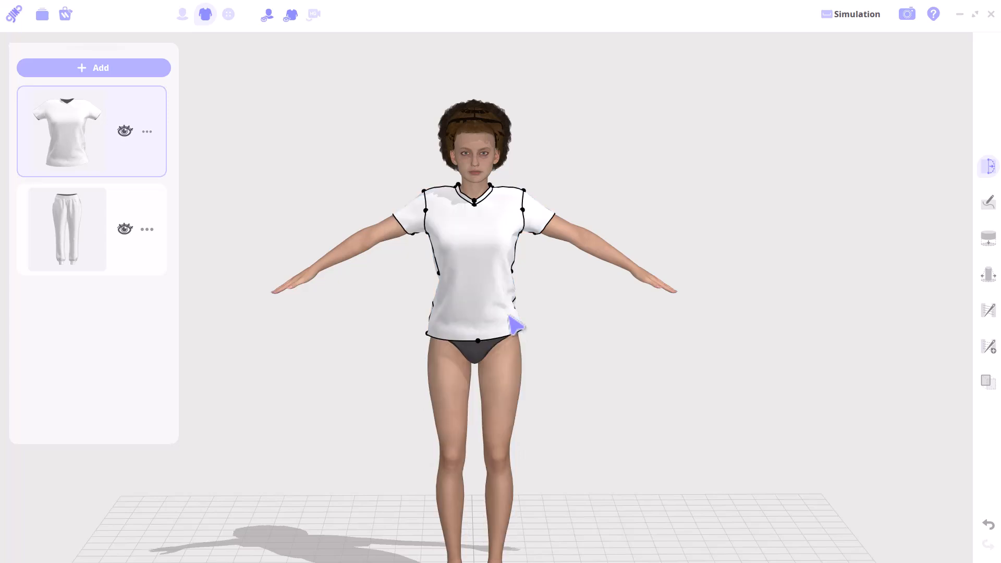
{"action": "scroll", "coordinate": [535, 318], "scroll_direction": "up", "scroll_amount": 3}
{"action": "left_click", "coordinate": [989, 275]}
{"action": "left_click_drag", "start_coordinate": [553, 338], "coordinate": [738, 329]}
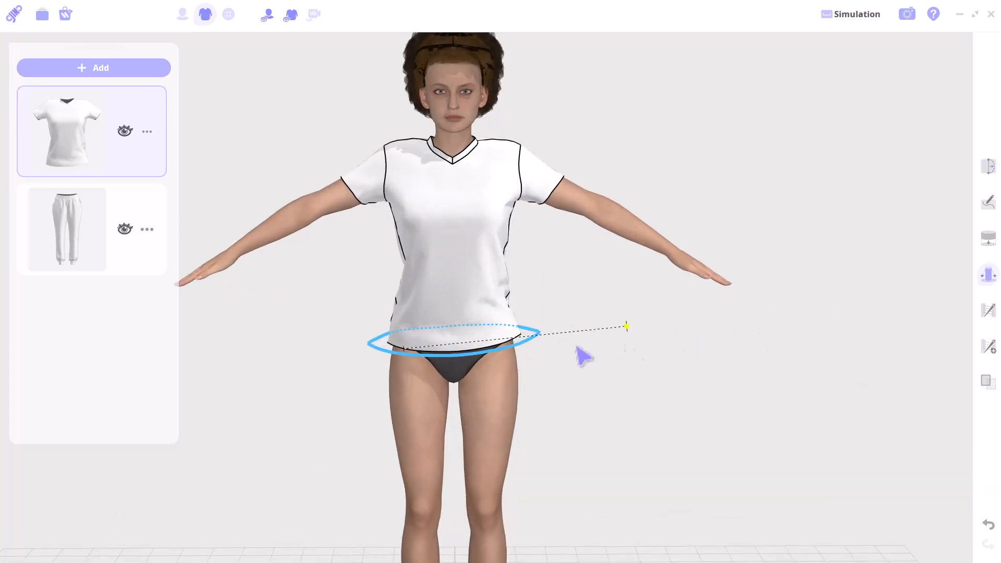
{"action": "left_click_drag", "start_coordinate": [522, 338], "coordinate": [881, 304]}
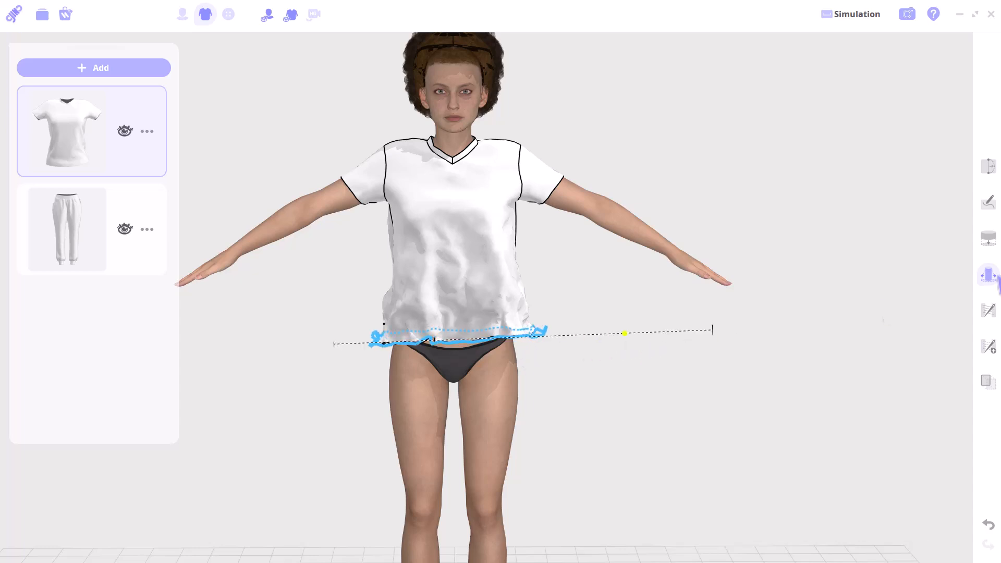
Lengthen the T-shirt's hem to upper-thigh level and simulate the drape
{"action": "left_click", "coordinate": [986, 242]}
{"action": "left_click_drag", "start_coordinate": [551, 322], "coordinate": [571, 499]}
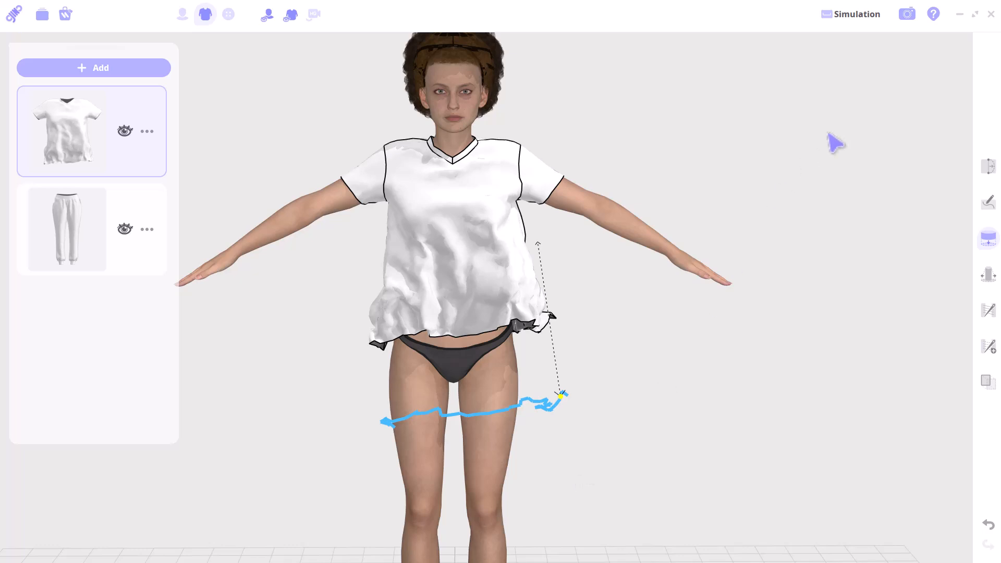
{"action": "key", "text": "space"}
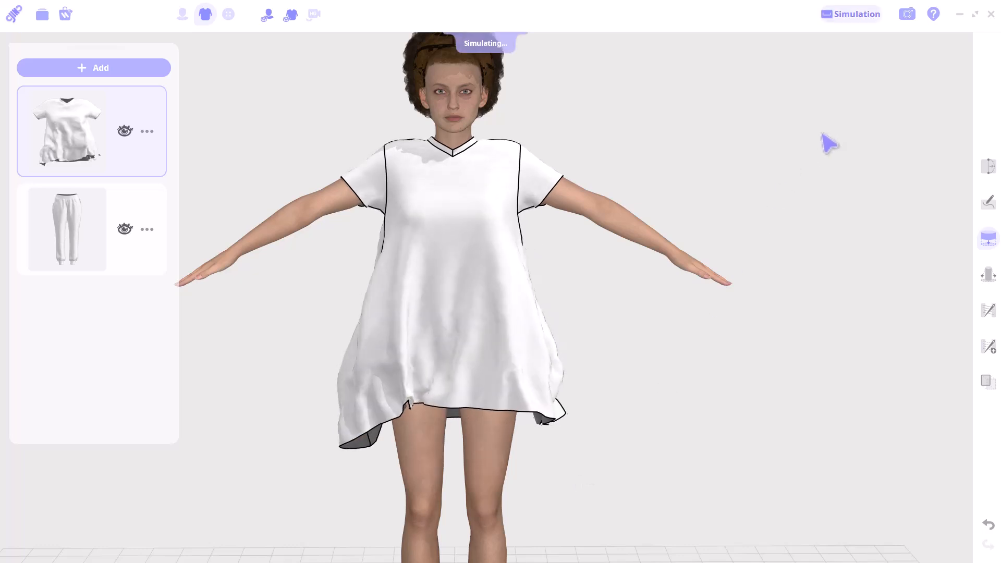
{"action": "key", "text": "space"}
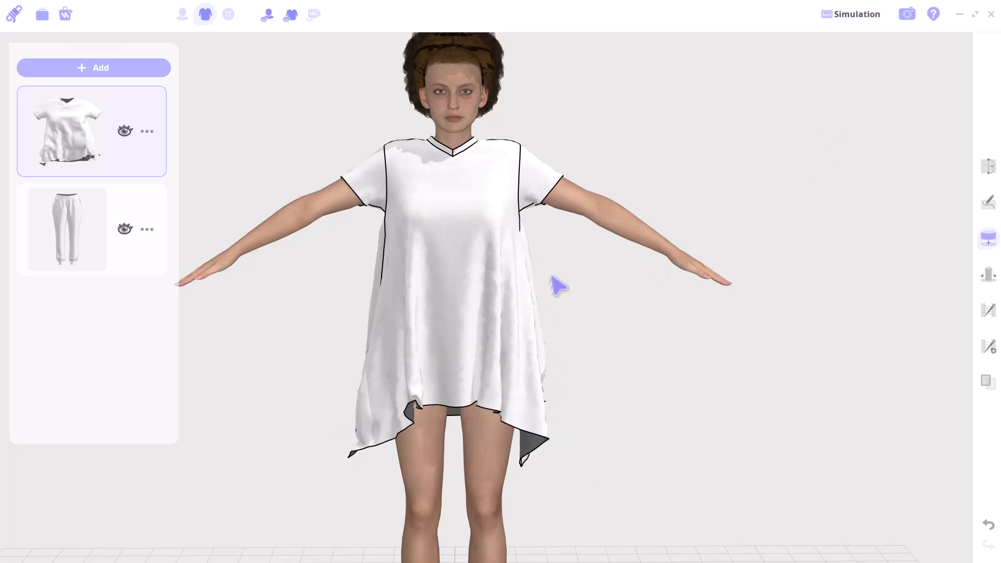
Extend the dress-like shirt's hem a little further down the thighs and run the simulation again
{"action": "left_click_drag", "start_coordinate": [520, 448], "coordinate": [714, 507]}
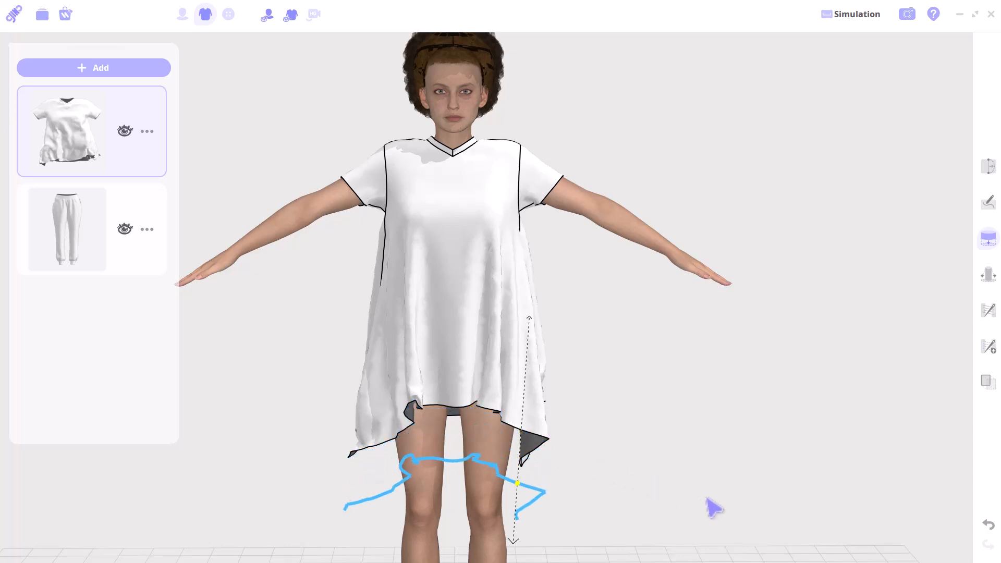
{"action": "left_click_drag", "start_coordinate": [500, 516], "coordinate": [508, 514]}
{"action": "key", "text": "space"}
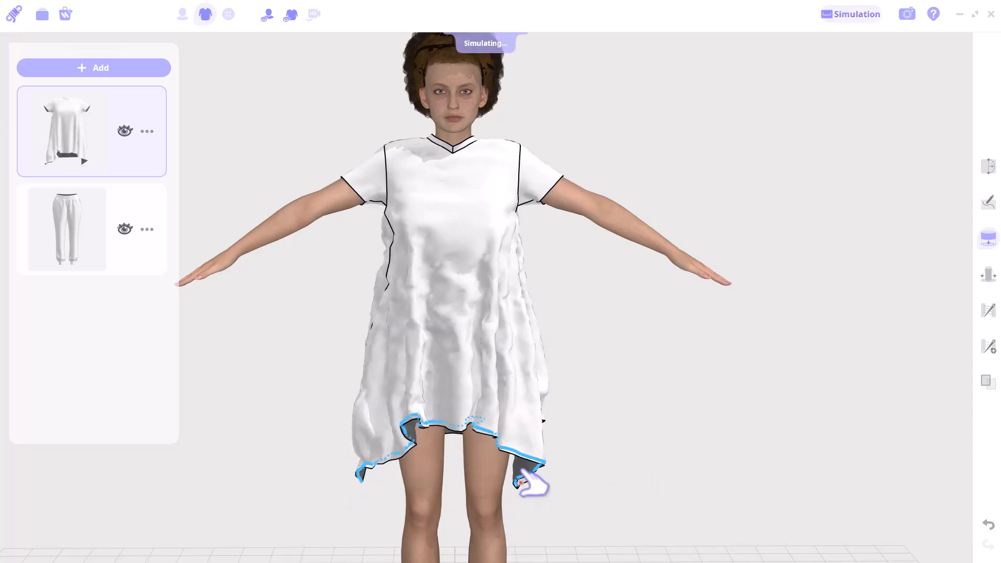
Lengthen the dress-like shirt's hem down toward the knees and run the simulation to drape it
{"action": "key", "text": "space"}
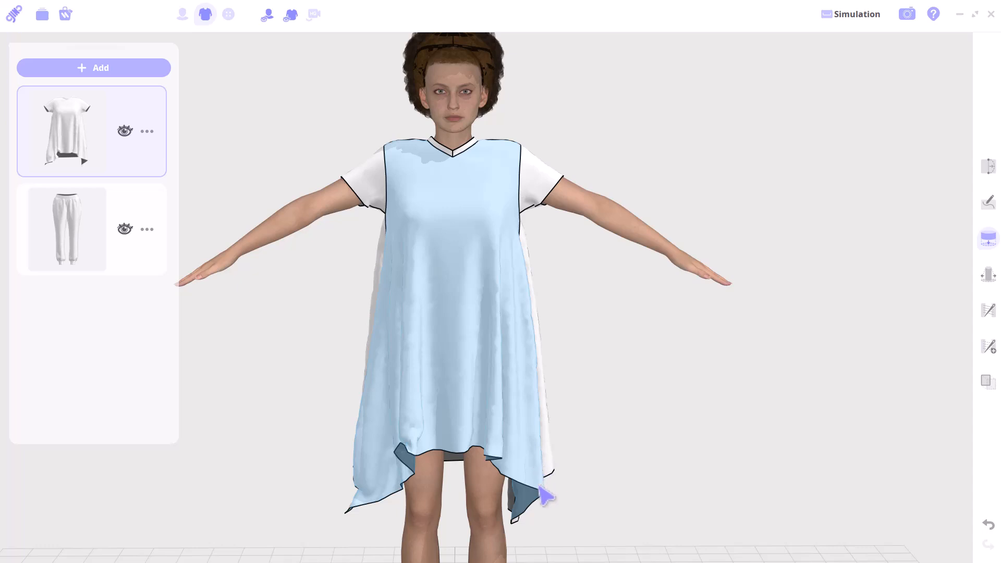
{"action": "left_click_drag", "start_coordinate": [530, 503], "coordinate": [540, 531]}
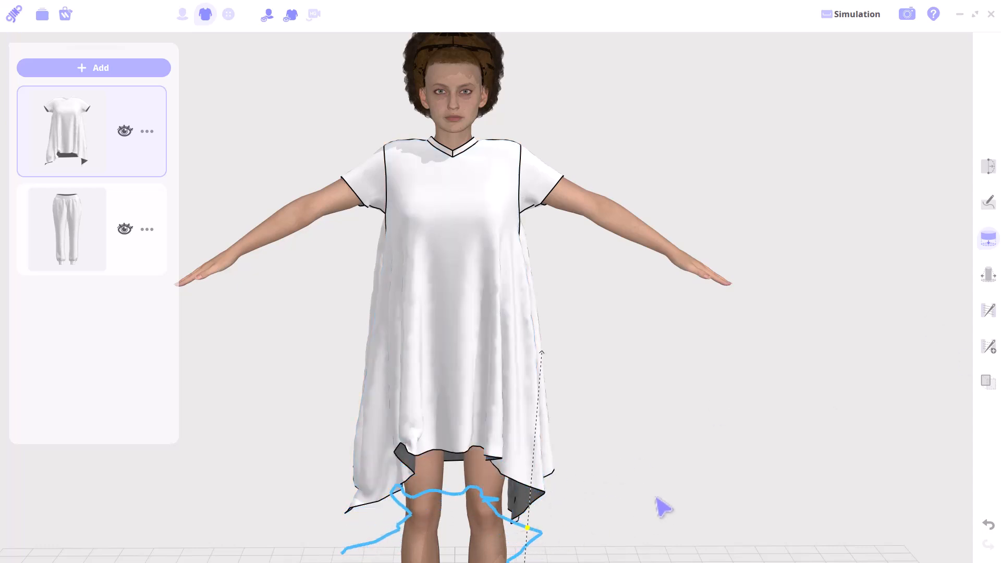
{"action": "key", "text": "space"}
{"action": "right_click_drag", "start_coordinate": [693, 431], "coordinate": [753, 431]}
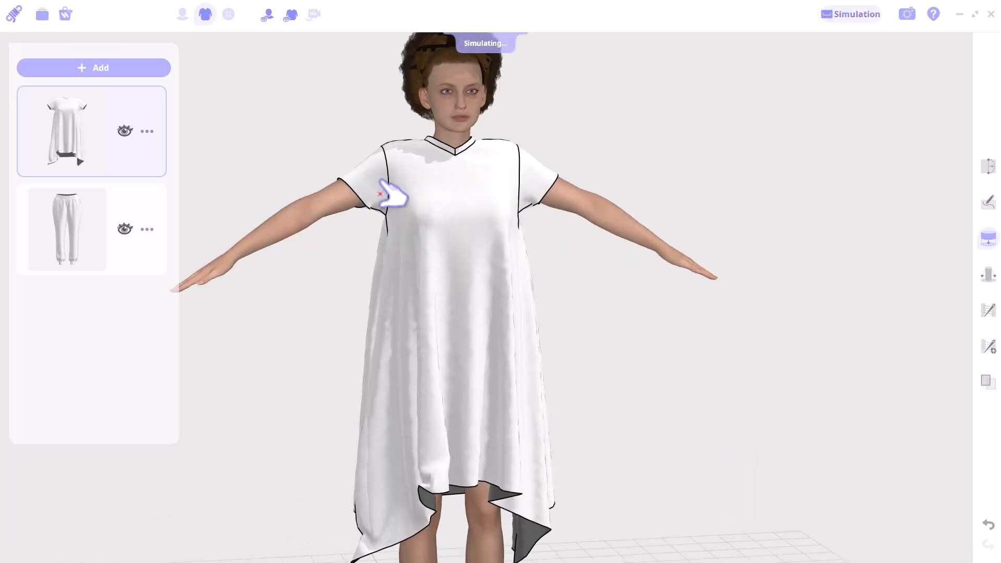
{"action": "scroll", "coordinate": [441, 423], "scroll_direction": "down", "scroll_amount": 3}
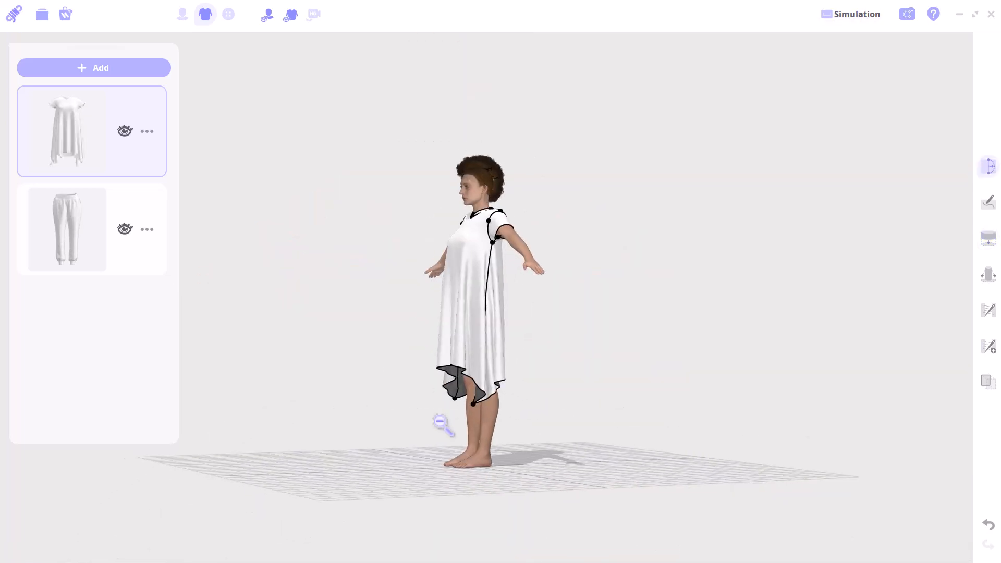
Draw a dividing line below the bust from side seam to side seam, across both the front and back panels of the dress
{"action": "scroll", "coordinate": [443, 422], "scroll_direction": "up", "scroll_amount": 2}
{"action": "scroll", "coordinate": [466, 329], "scroll_direction": "up", "scroll_amount": 3}
{"action": "mouse_move", "coordinate": [475, 394]}
{"action": "right_mouse_down"}
{"action": "mouse_move", "coordinate": [466, 329]}
{"action": "mouse_move", "coordinate": [439, 327]}
{"action": "right_mouse_up"}
{"action": "scroll", "coordinate": [542, 307], "scroll_direction": "up", "scroll_amount": 3}
{"action": "right_click_drag", "start_coordinate": [509, 308], "coordinate": [551, 298]}
{"action": "left_click", "coordinate": [987, 206]}
{"action": "right_click_drag", "start_coordinate": [378, 332], "coordinate": [347, 326]}
{"action": "left_click", "coordinate": [368, 277]}
{"action": "right_click_drag", "start_coordinate": [545, 288], "coordinate": [419, 296]}
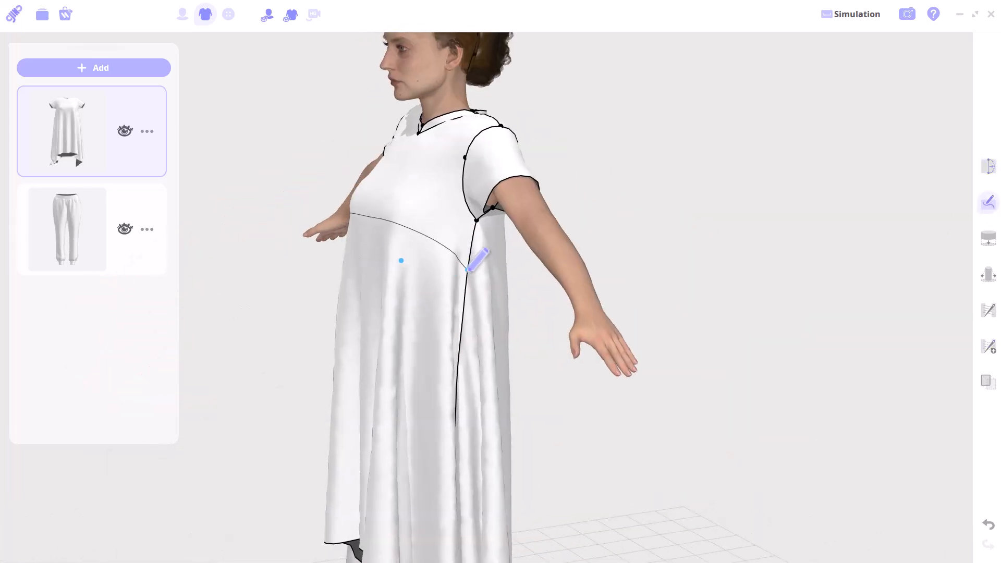
{"action": "right_click_drag", "start_coordinate": [503, 288], "coordinate": [450, 263]}
{"action": "left_click", "coordinate": [452, 259]}
{"action": "right_click_drag", "start_coordinate": [548, 276], "coordinate": [399, 280]}
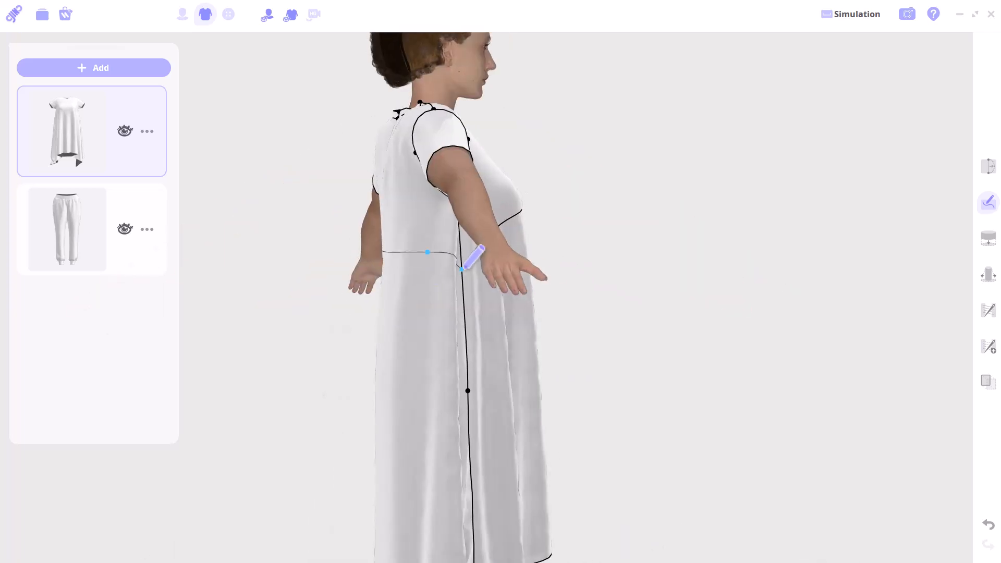
{"action": "right_click_drag", "start_coordinate": [420, 348], "coordinate": [536, 342]}
Reshape the new dividing line on the front panel by pulling it lower at the side seam
{"action": "left_click", "coordinate": [988, 167]}
{"action": "right_click_drag", "start_coordinate": [487, 224], "coordinate": [594, 221]}
{"action": "scroll", "coordinate": [527, 266], "scroll_direction": "up", "scroll_amount": 5}
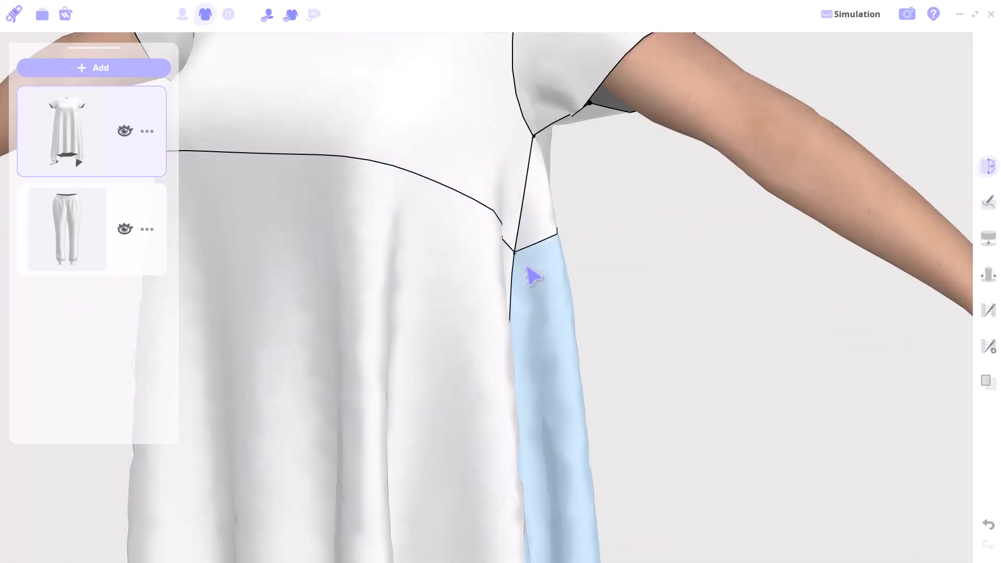
{"action": "right_click_drag", "start_coordinate": [527, 268], "coordinate": [449, 269]}
{"action": "left_click", "coordinate": [426, 236]}
{"action": "scroll", "coordinate": [446, 273], "scroll_direction": "down", "scroll_amount": 5}
{"action": "left_click", "coordinate": [357, 224]}
{"action": "left_click_drag", "start_coordinate": [354, 227], "coordinate": [352, 279]}
{"action": "right_click_drag", "start_coordinate": [383, 334], "coordinate": [514, 344]}
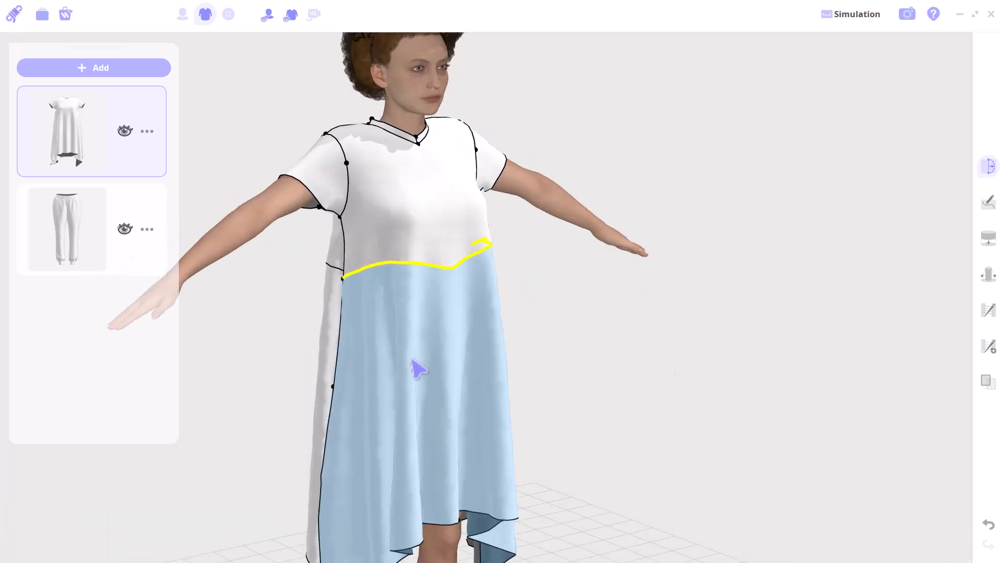
Delete the stitching along the dividing line and lower side seams to detach the skirt panels from the cropped top, and select a loose panel
{"action": "left_click", "coordinate": [987, 313]}
{"action": "right_click_drag", "start_coordinate": [336, 340], "coordinate": [375, 339]}
{"action": "left_click", "coordinate": [453, 313]}
{"action": "left_click", "coordinate": [372, 344], "text": "shift"}
{"action": "left_click", "coordinate": [366, 430], "text": "shift"}
{"action": "right_click_drag", "start_coordinate": [480, 360], "coordinate": [365, 313]}
{"action": "left_click", "coordinate": [368, 312], "text": "shift"}
{"action": "left_click", "coordinate": [351, 445], "text": "shift"}
{"action": "key", "text": "Delete"}
{"action": "right_click_drag", "start_coordinate": [396, 365], "coordinate": [458, 417]}
{"action": "right_click_drag", "start_coordinate": [417, 349], "coordinate": [177, 365]}
{"action": "left_click", "coordinate": [482, 388]}
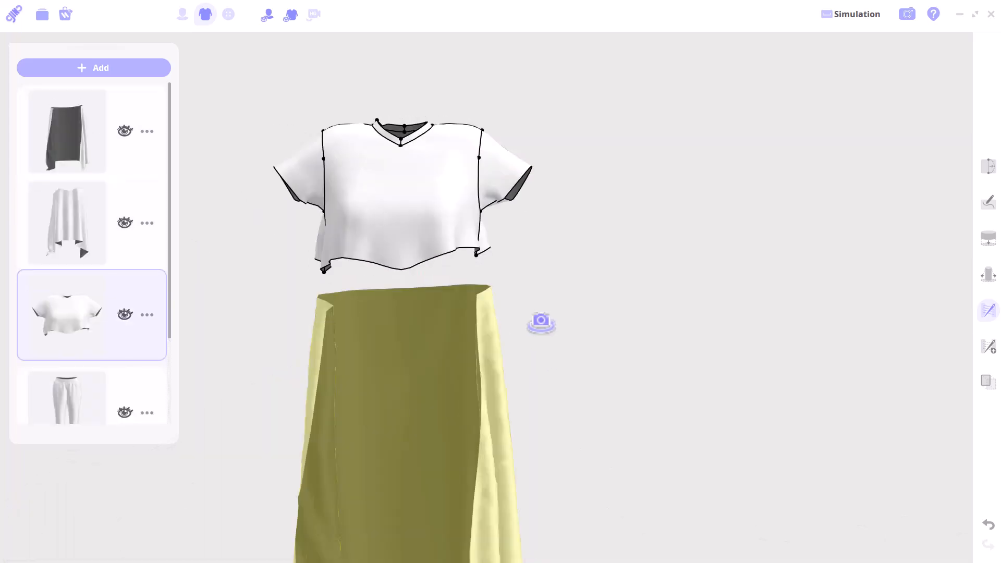
{"action": "right_click_drag", "start_coordinate": [539, 324], "coordinate": [921, 292]}
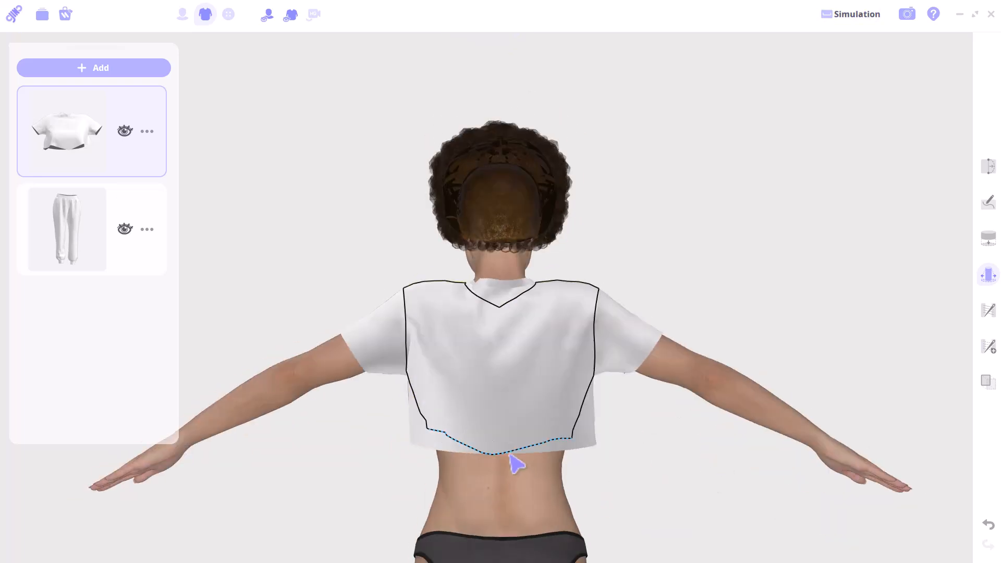
Start a design line on the sweatpants from the outer thigh seam of the avatar's left leg down toward the shin
{"action": "right_click_drag", "start_coordinate": [483, 440], "coordinate": [677, 462]}
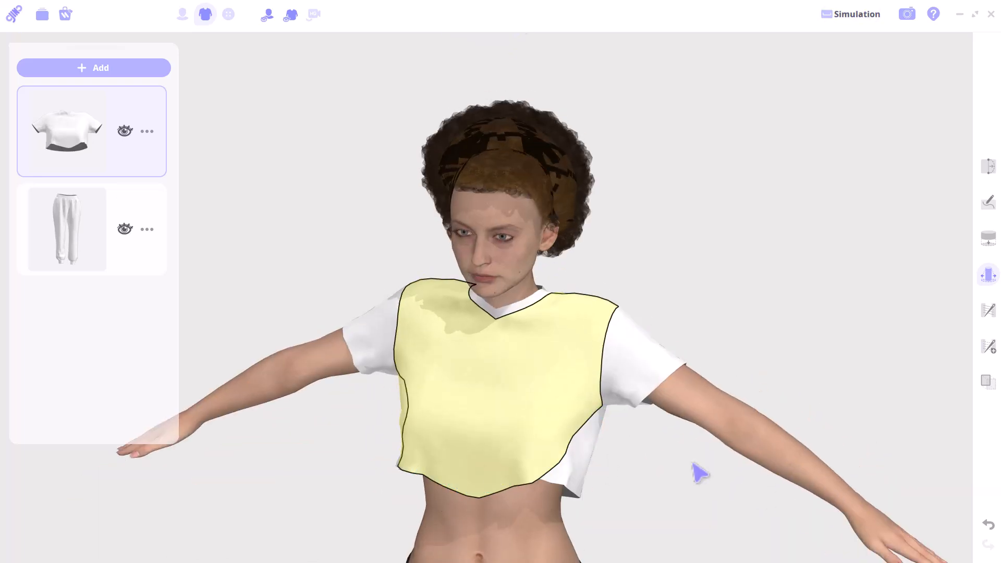
{"action": "right_click_drag", "start_coordinate": [699, 471], "coordinate": [503, 471]}
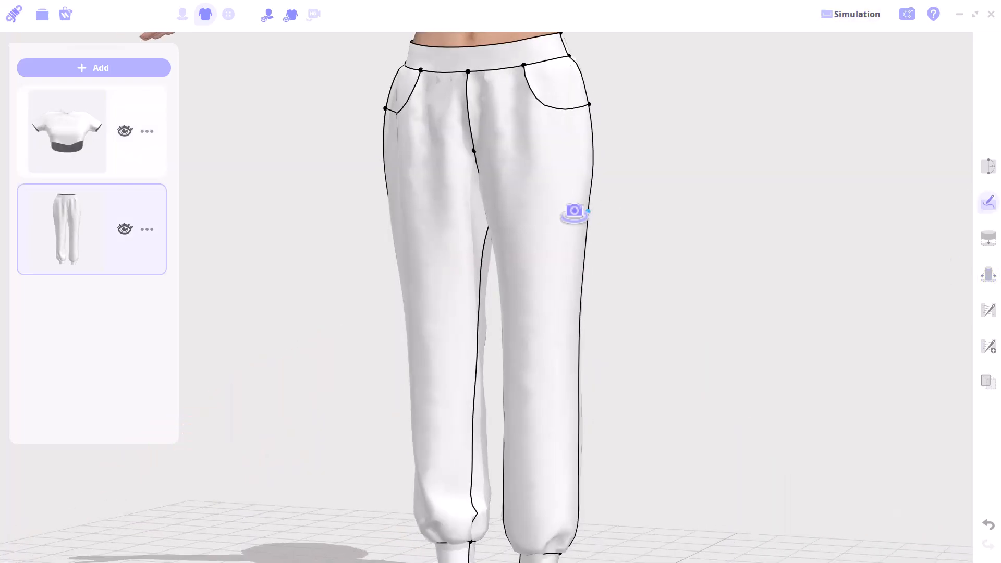
{"action": "left_click", "coordinate": [588, 210]}
{"action": "scroll", "coordinate": [532, 478], "scroll_direction": "down", "scroll_amount": 3}
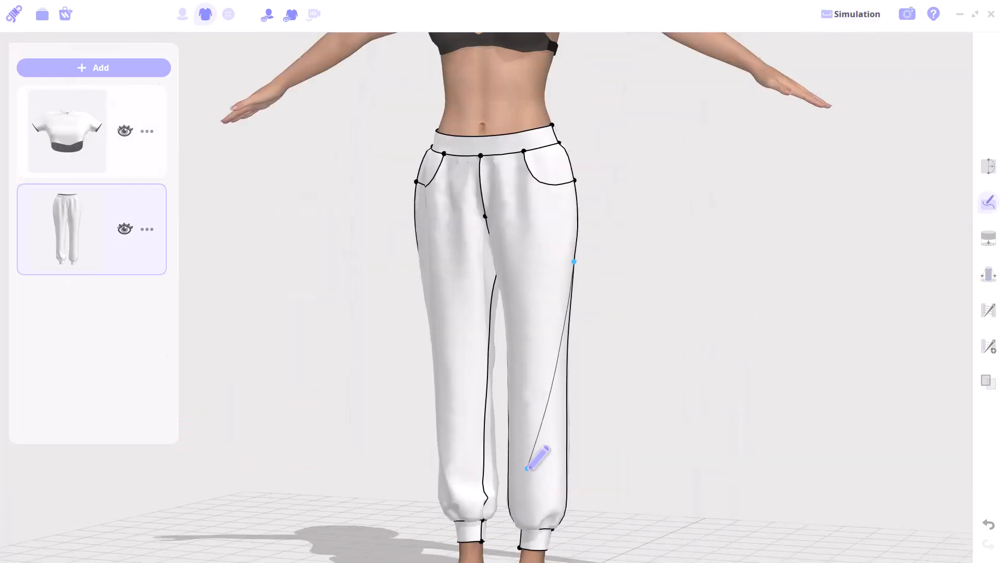
{"action": "scroll", "coordinate": [584, 443], "scroll_direction": "down", "scroll_amount": 3}
Add the Sleeveless2 top from the store and accept the garment layer order
{"action": "left_click", "coordinate": [131, 71]}
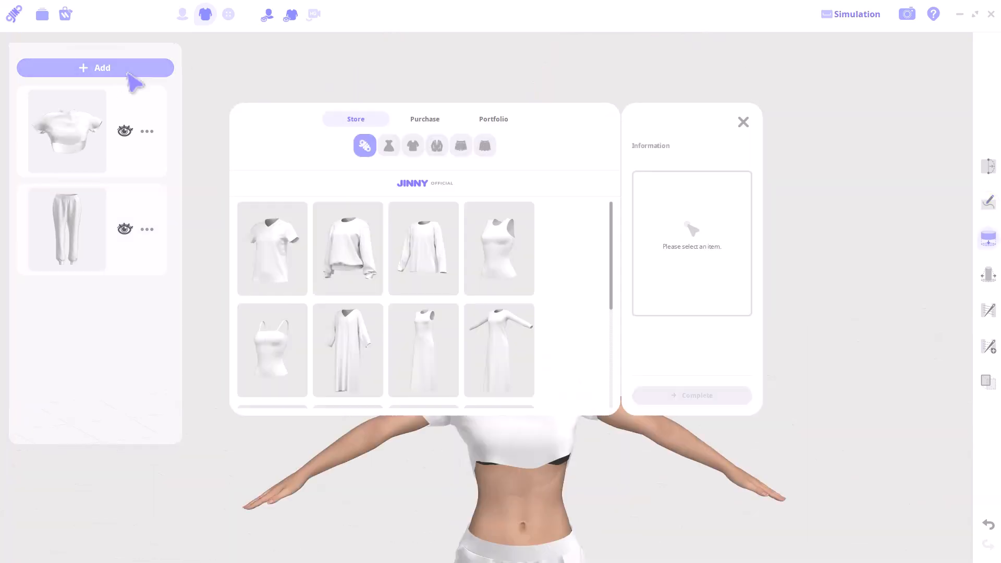
{"action": "scroll", "coordinate": [358, 339], "scroll_direction": "down", "scroll_amount": 2}
{"action": "scroll", "coordinate": [320, 342], "scroll_direction": "up", "scroll_amount": 2}
{"action": "scroll", "coordinate": [312, 334], "scroll_direction": "down", "scroll_amount": 2}
{"action": "left_click", "coordinate": [284, 297]}
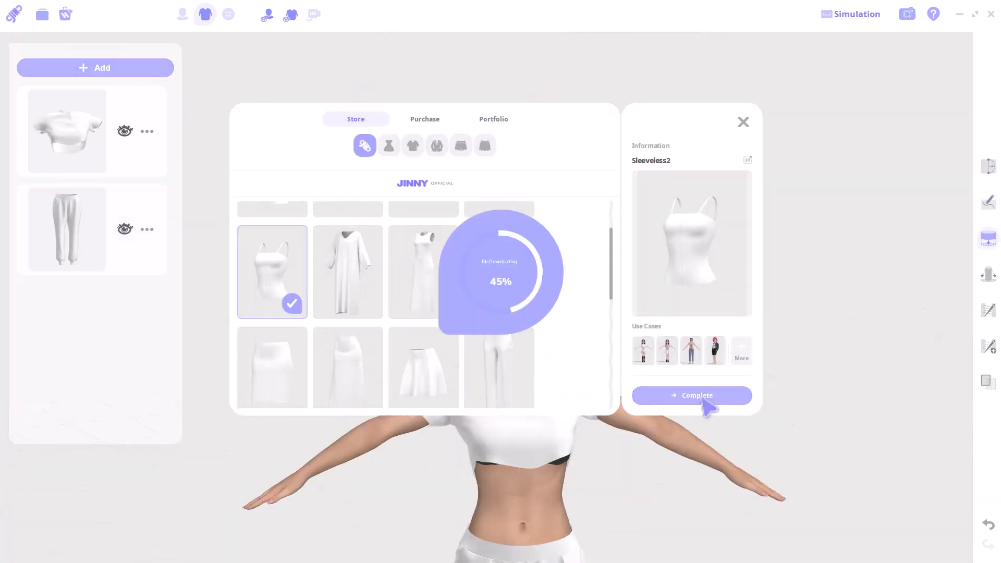
{"action": "left_click", "coordinate": [709, 403]}
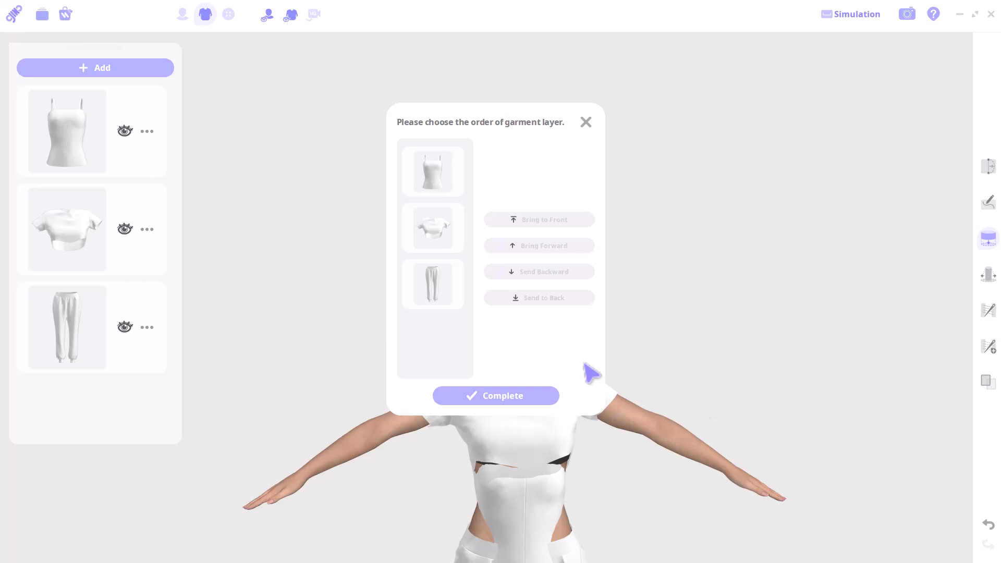
{"action": "left_click", "coordinate": [531, 392]}
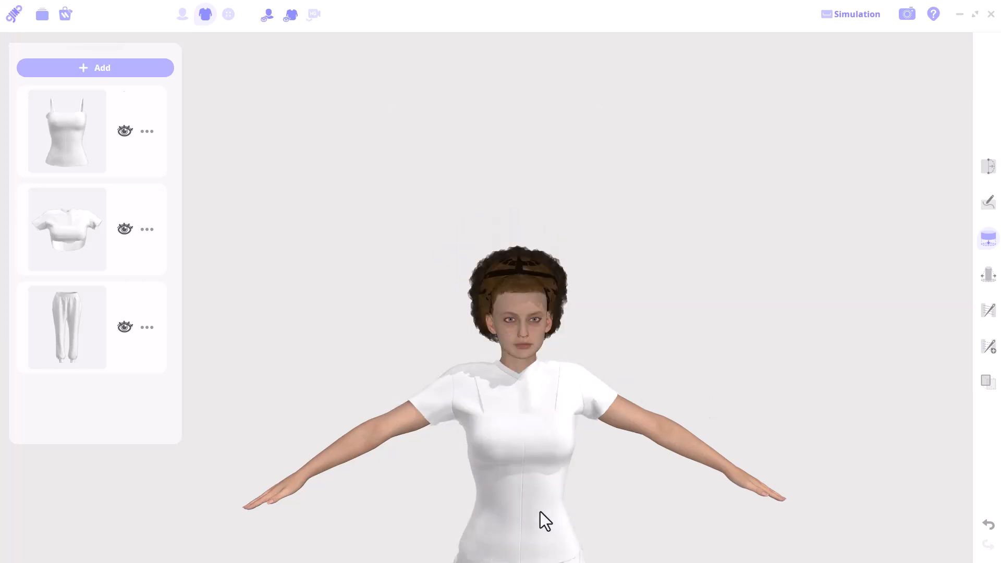
Pull the side of the sleeveless top slightly outward to adjust its fit on the avatar
{"action": "mouse_move", "coordinate": [634, 365]}
{"action": "right_mouse_down"}
{"action": "mouse_move", "coordinate": [798, 349]}
{"action": "mouse_move", "coordinate": [648, 367]}
{"action": "right_mouse_up"}
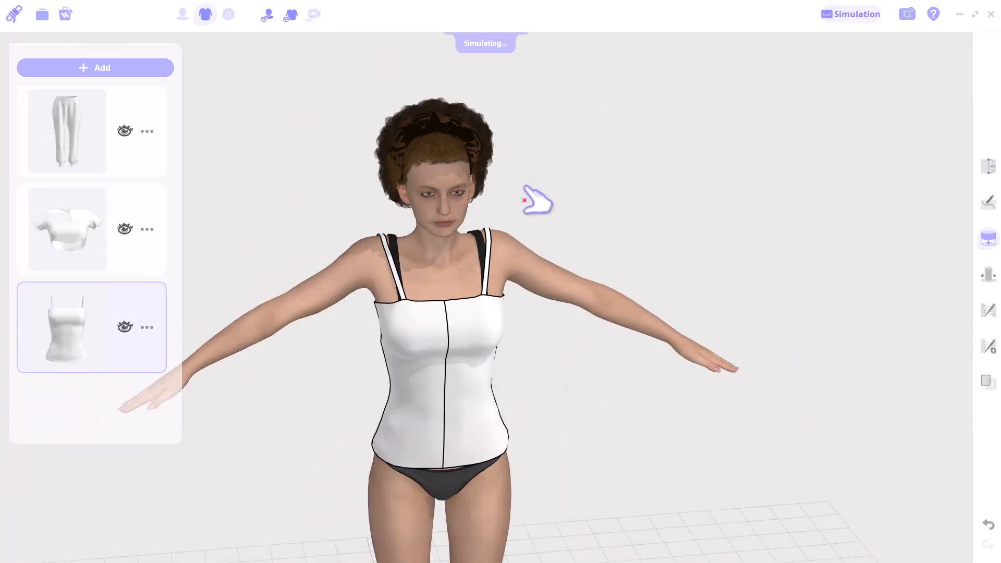
{"action": "scroll", "coordinate": [522, 201], "scroll_direction": "up", "scroll_amount": 10}
{"action": "left_click_drag", "start_coordinate": [319, 356], "coordinate": [290, 358]}
{"action": "scroll", "coordinate": [392, 334], "scroll_direction": "down", "scroll_amount": 10}
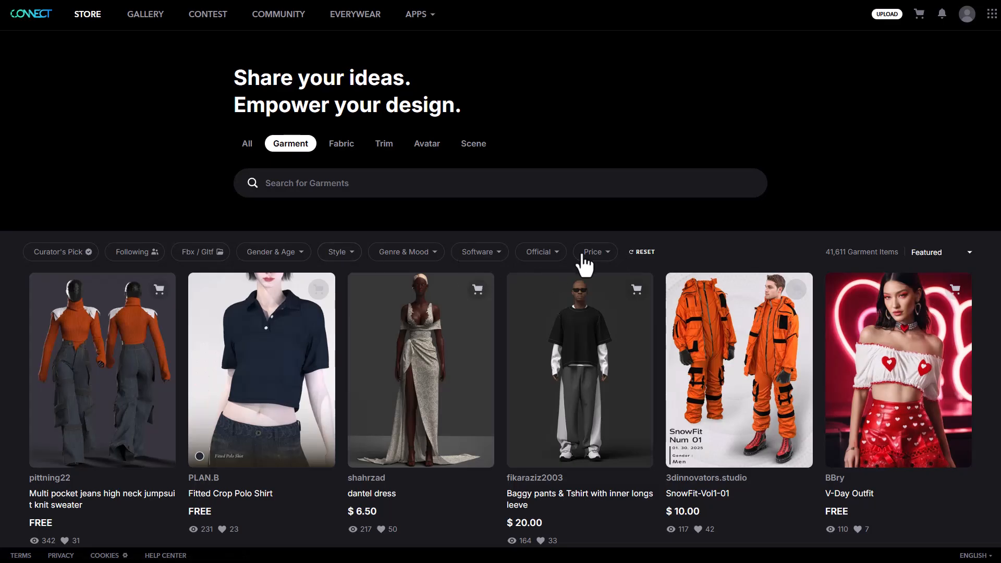
In the CONNECT store, filter the garments to free items and browse the listings
{"action": "left_click", "coordinate": [592, 253]}
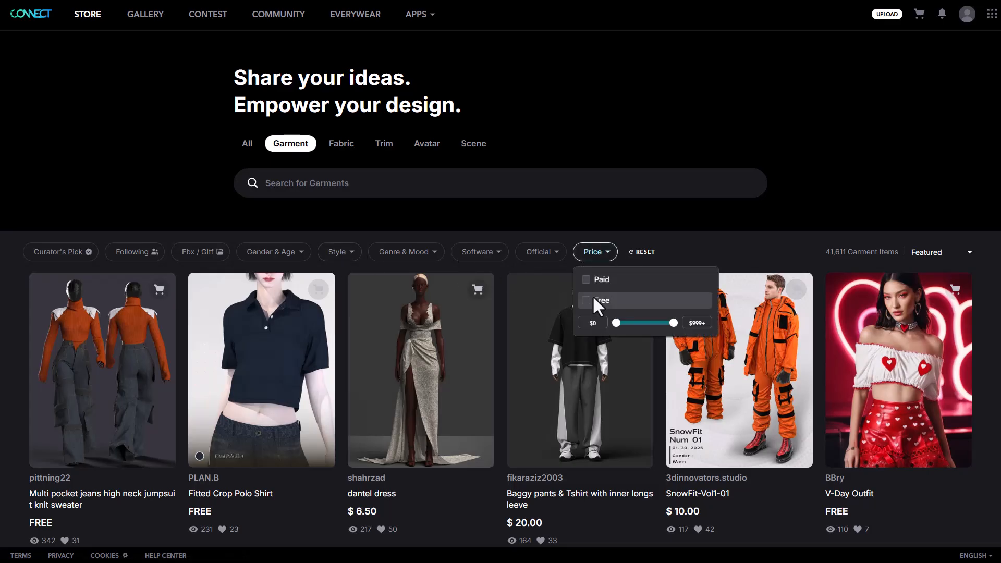
{"action": "left_click", "coordinate": [594, 300]}
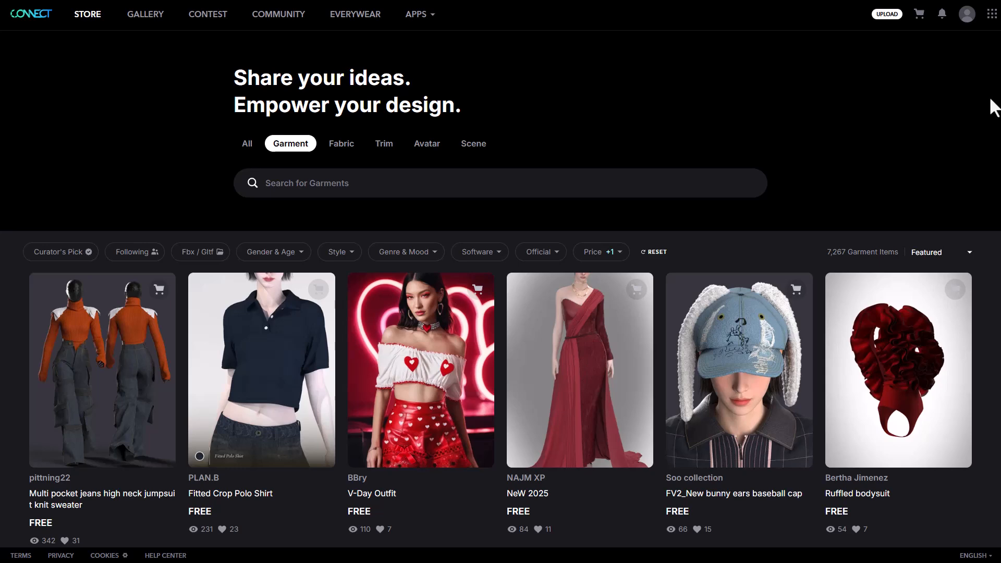
{"action": "scroll", "coordinate": [987, 100], "scroll_direction": "down", "scroll_amount": 5}
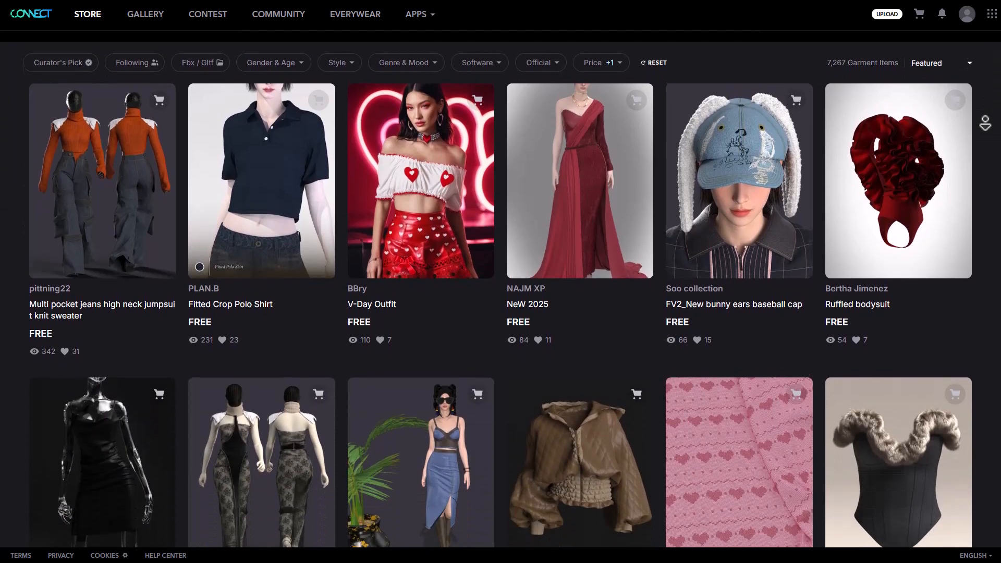
{"action": "scroll", "coordinate": [501, 298], "scroll_direction": "down", "scroll_amount": 5}
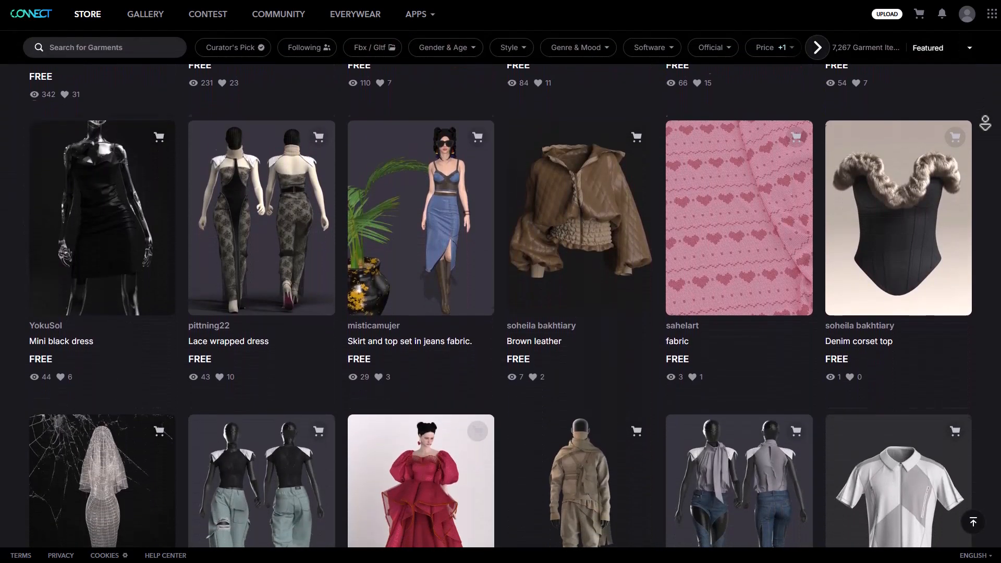
{"action": "scroll", "coordinate": [501, 297], "scroll_direction": "down", "scroll_amount": 5}
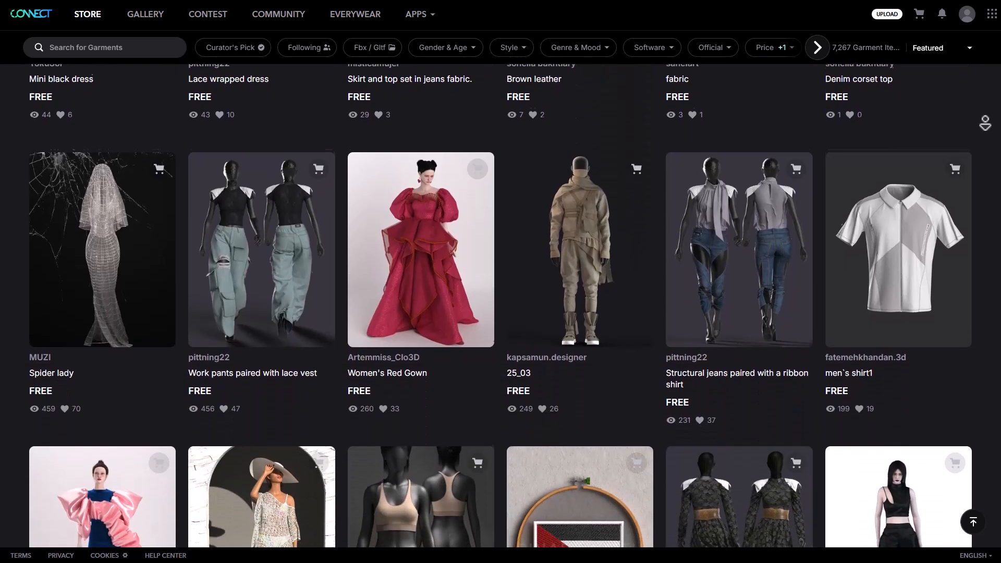
{"action": "scroll", "coordinate": [500, 297], "scroll_direction": "down", "scroll_amount": 5}
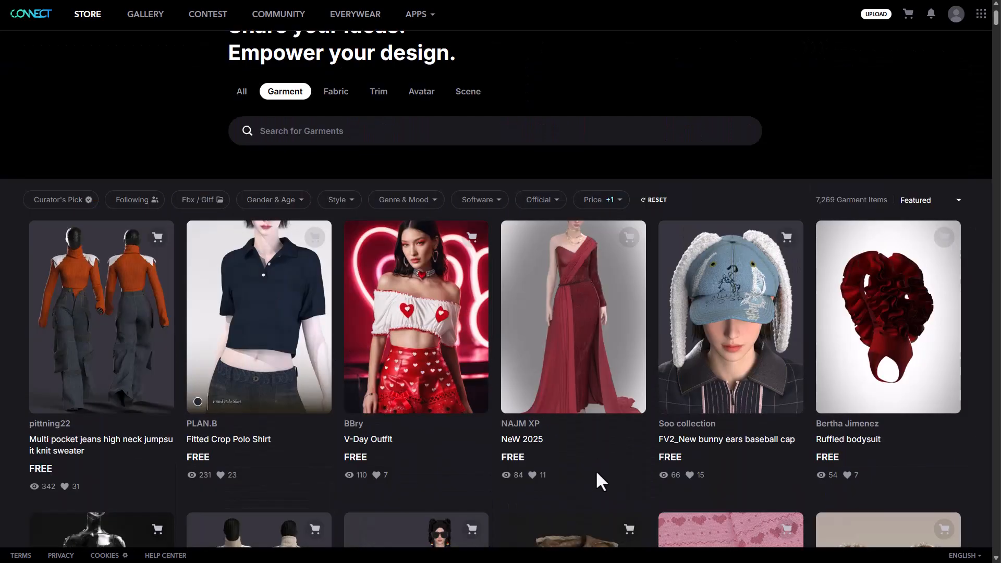
Open the red NeW 2025 dress listing and add the free garment to the cart
{"action": "left_click", "coordinate": [592, 336]}
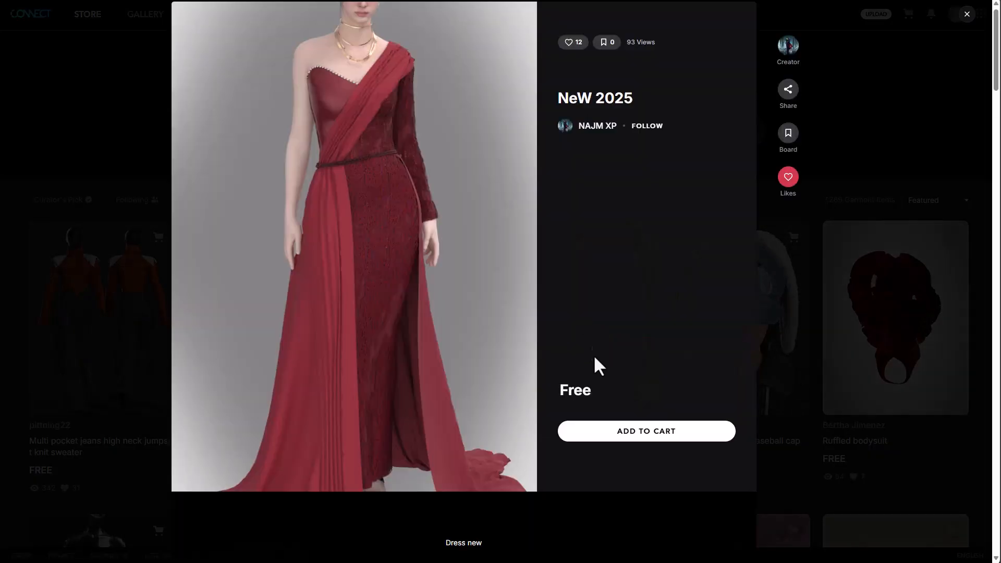
{"action": "left_click", "coordinate": [626, 436]}
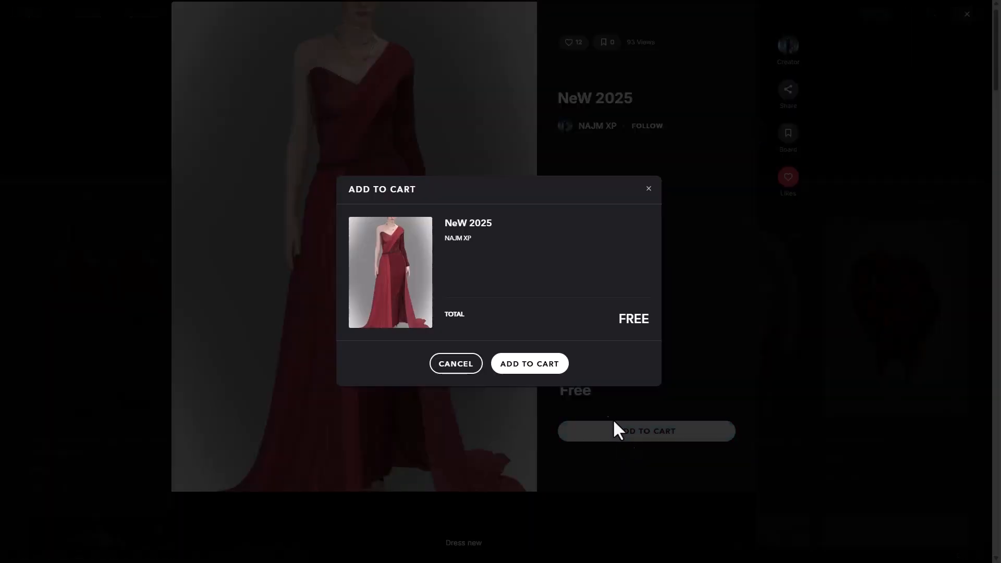
{"action": "left_click", "coordinate": [527, 365]}
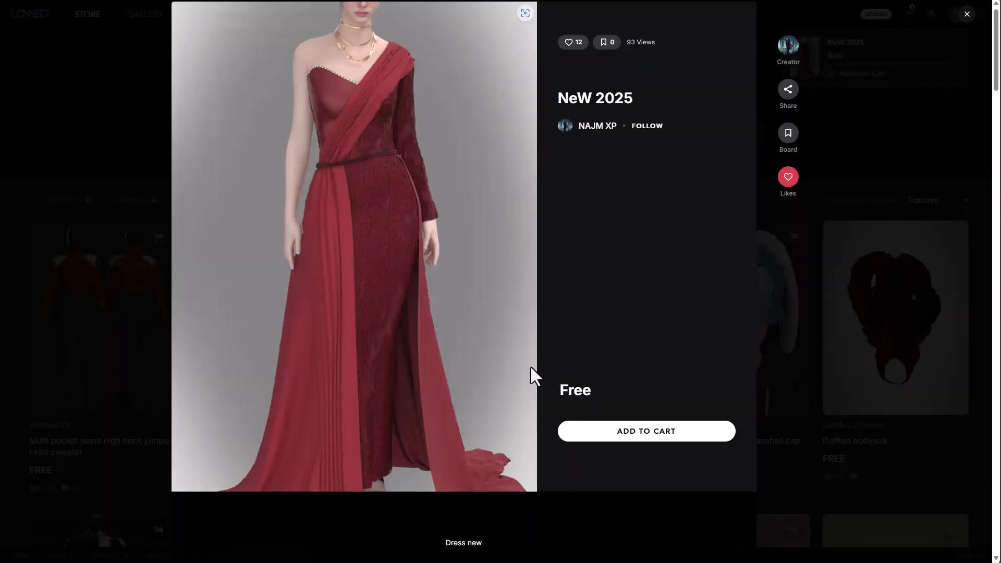
Go to the cart, accept the CONNECT Terms of Service and place the order for the free dress
{"action": "left_click", "coordinate": [854, 145]}
{"action": "left_click", "coordinate": [854, 73]}
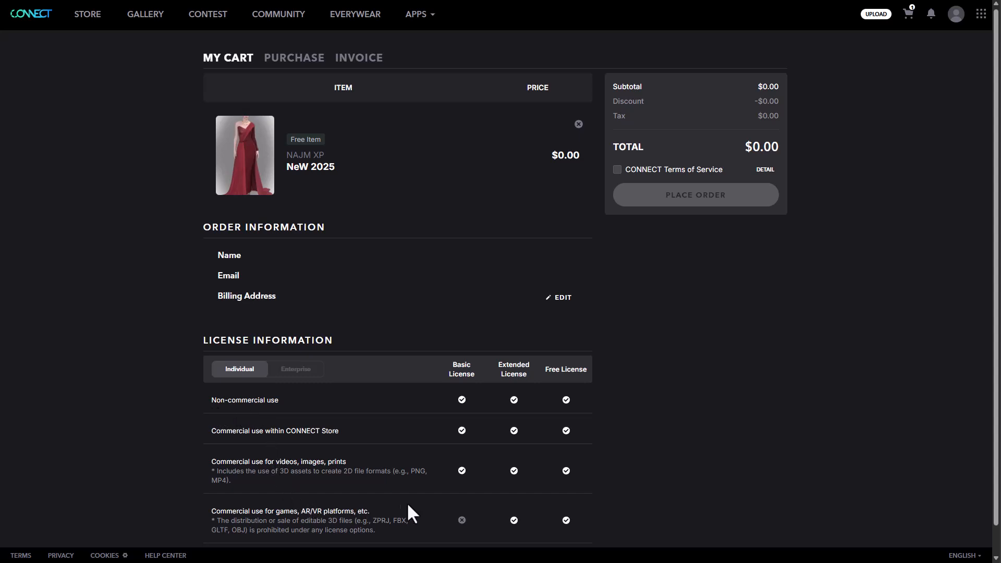
{"action": "left_click", "coordinate": [701, 172]}
{"action": "left_click", "coordinate": [703, 196]}
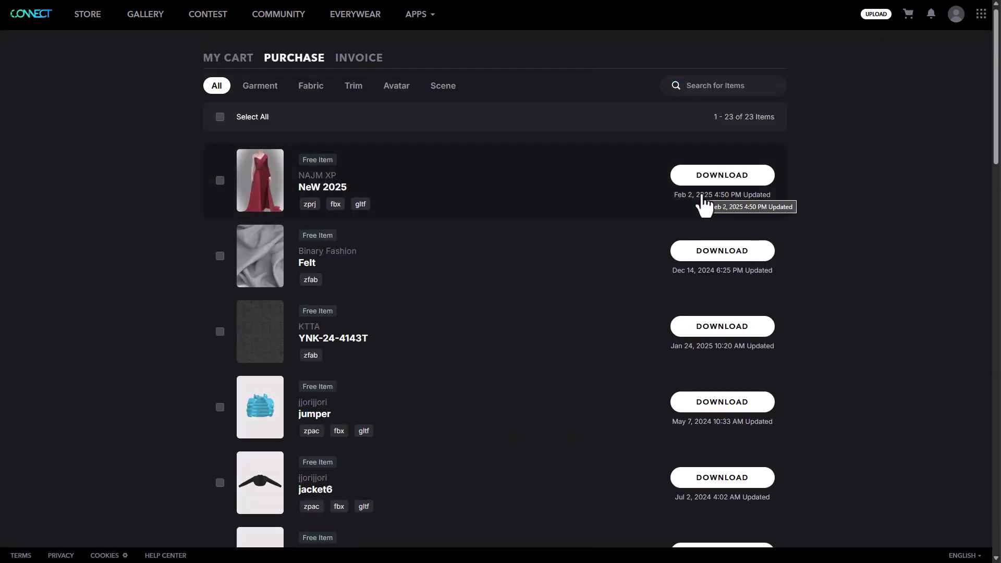
Download the NeW 2025 dress in zprj format and select newew20250.zprj in the downloaded archive, enlarging the archive window
{"action": "left_click", "coordinate": [711, 177]}
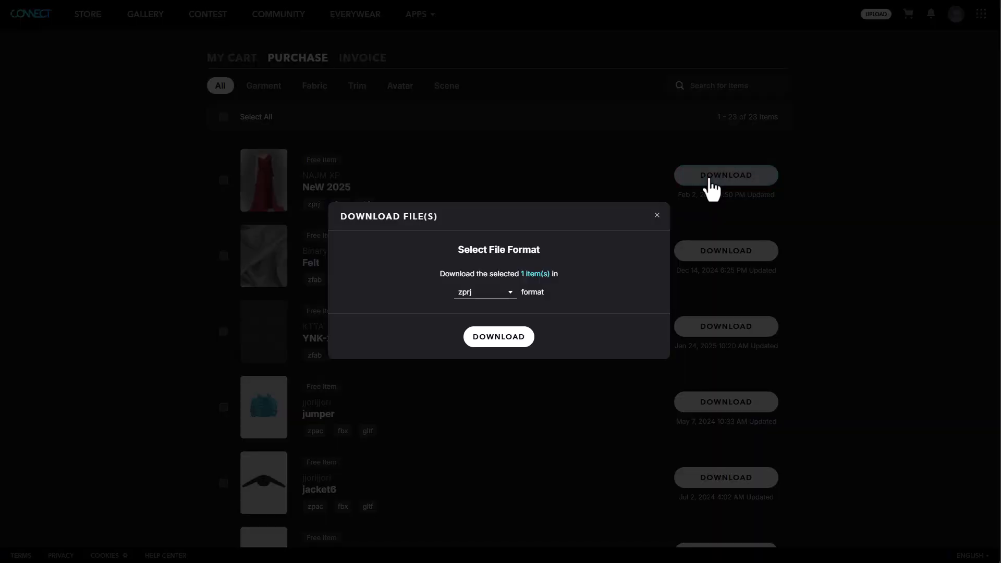
{"action": "left_click", "coordinate": [487, 297]}
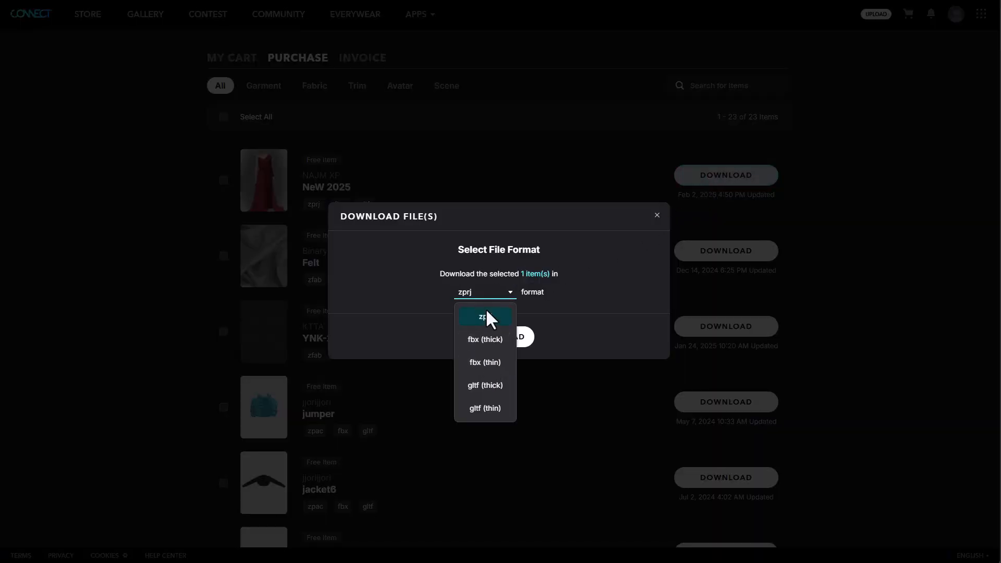
{"action": "left_click", "coordinate": [485, 317]}
{"action": "left_click", "coordinate": [499, 336]}
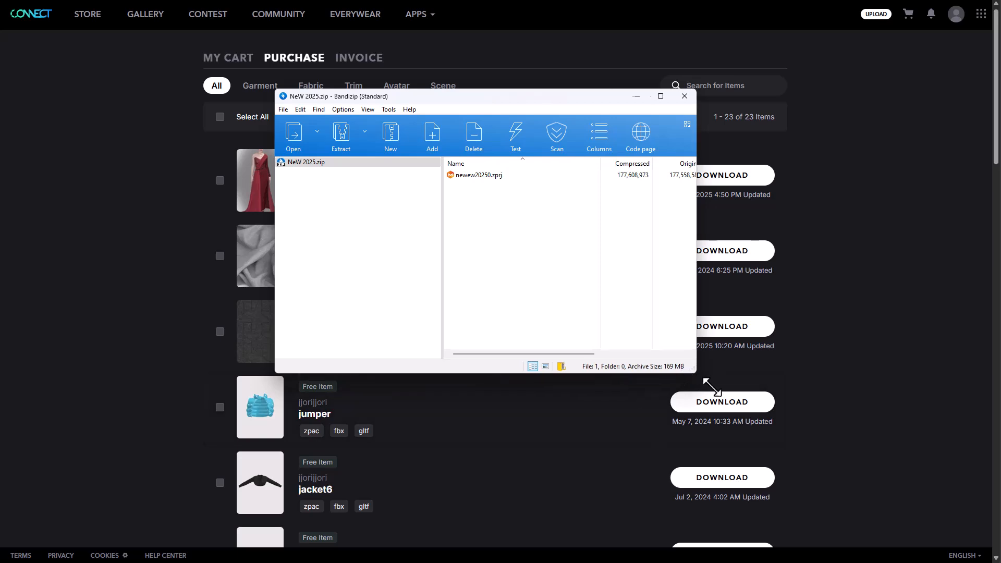
{"action": "left_click_drag", "start_coordinate": [694, 373], "coordinate": [861, 471]}
{"action": "left_click", "coordinate": [478, 177]}
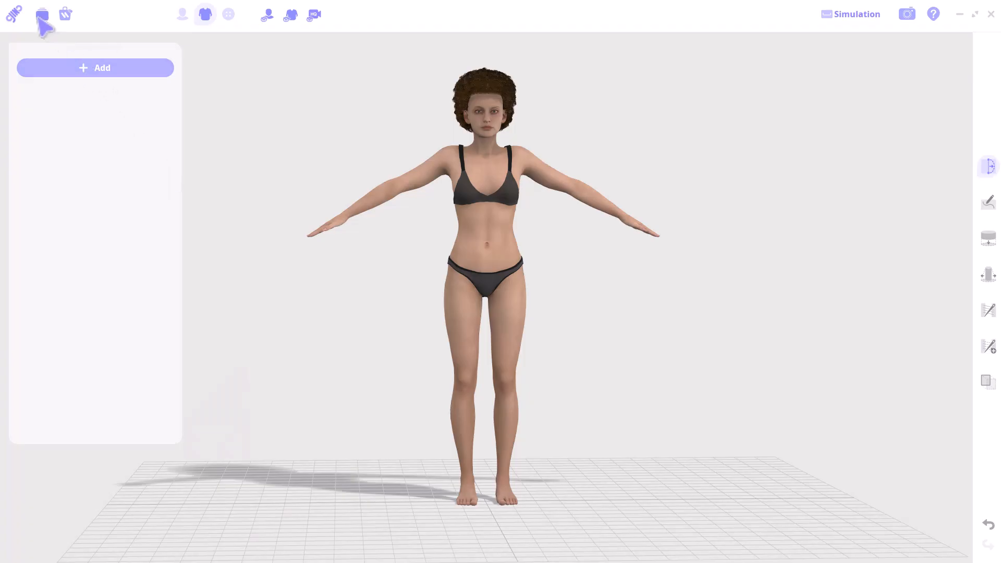
In JINNY, open the downloaded newew20250.zprj garment and add it to the avatar's existing clothing
{"action": "left_click", "coordinate": [39, 17]}
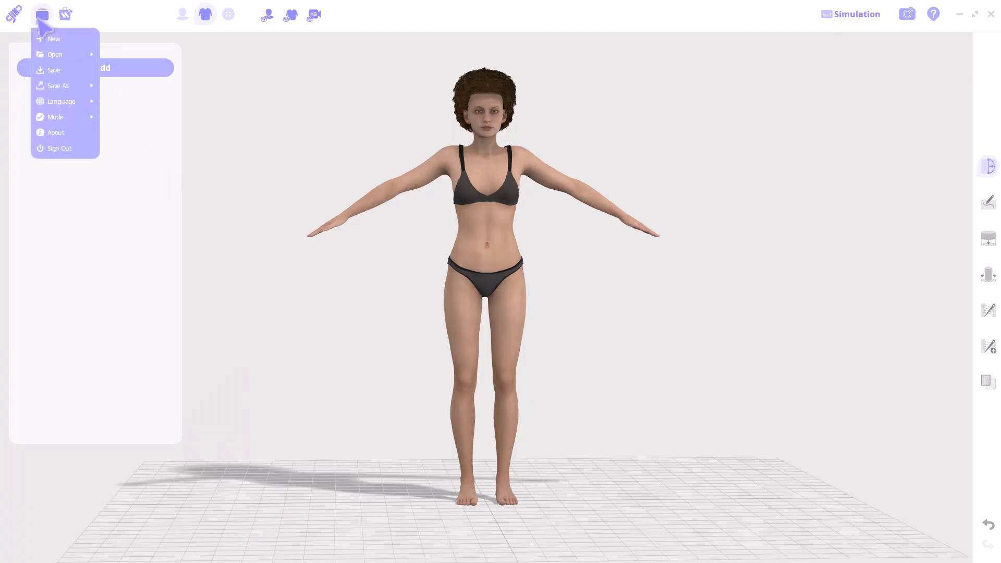
{"action": "mouse_move", "coordinate": [58, 52]}
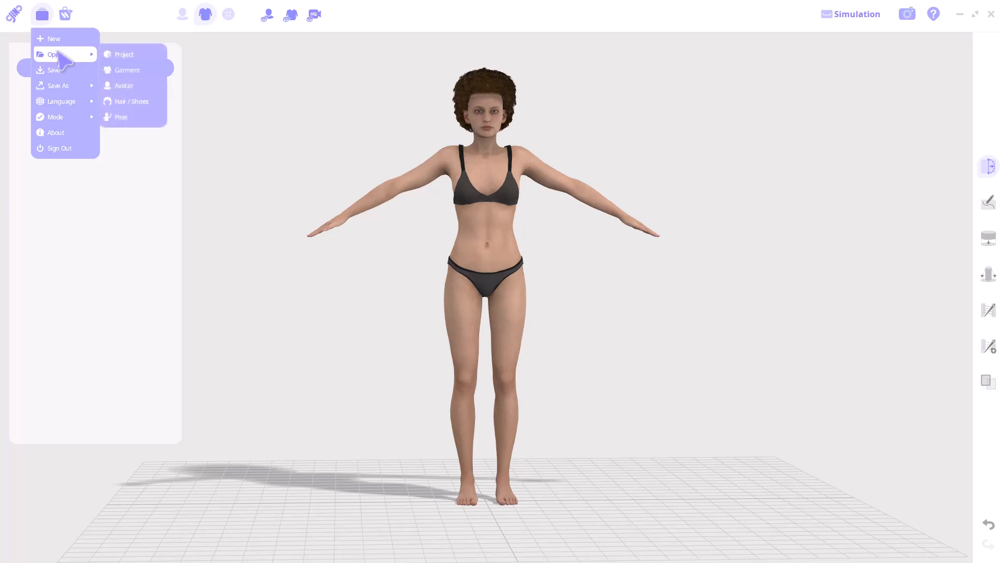
{"action": "left_click", "coordinate": [150, 70]}
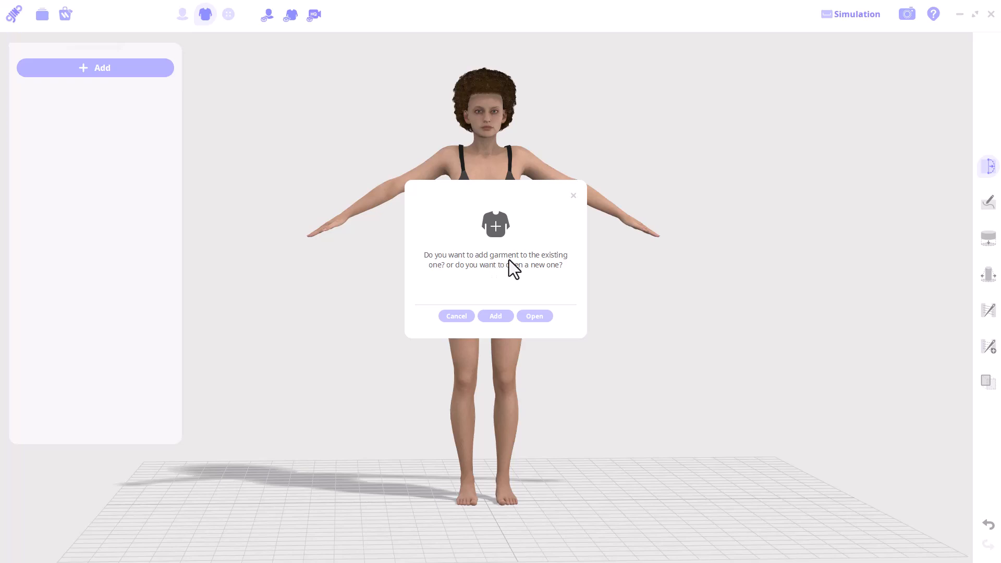
{"action": "left_click", "coordinate": [495, 316]}
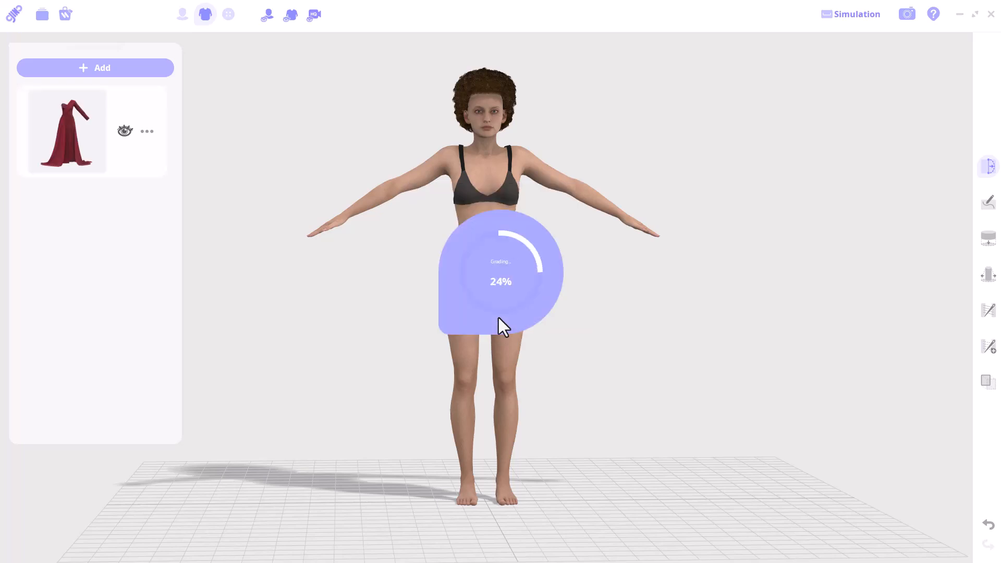
{"action": "scroll", "coordinate": [541, 283], "scroll_direction": "up", "scroll_amount": 5}
{"action": "scroll", "coordinate": [541, 284], "scroll_direction": "down", "scroll_amount": 5}
{"action": "mouse_move", "coordinate": [595, 343]}
{"action": "right_mouse_down"}
{"action": "mouse_move", "coordinate": [327, 377]}
{"action": "mouse_move", "coordinate": [597, 358]}
{"action": "right_mouse_up"}
{"action": "scroll", "coordinate": [513, 242], "scroll_direction": "up", "scroll_amount": 5}
{"action": "right_click_drag", "start_coordinate": [516, 244], "coordinate": [576, 275]}
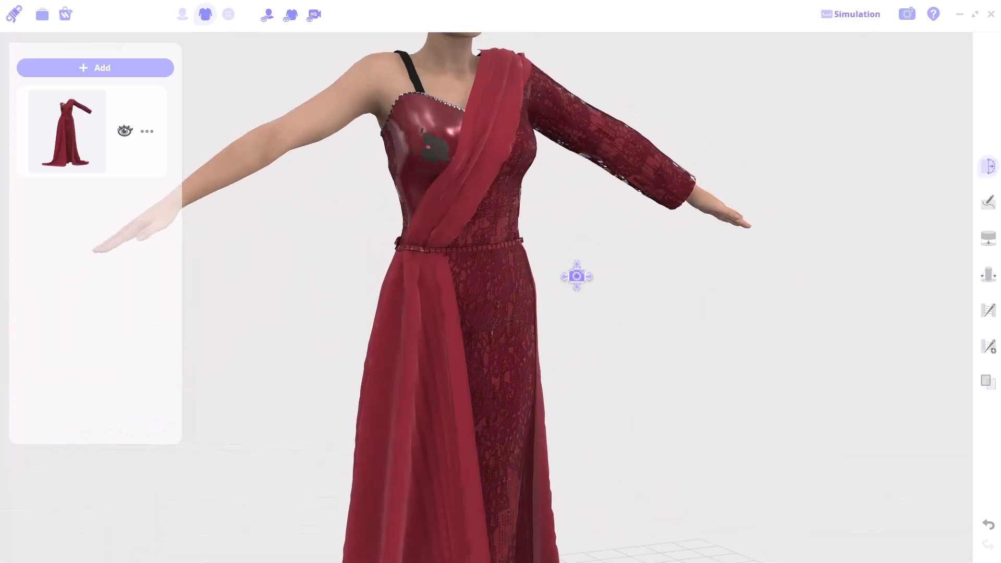
Run the cloth simulation on the red dress and pull its fabric to adjust the drape on the avatar
{"action": "left_click", "coordinate": [851, 14]}
{"action": "right_click_drag", "start_coordinate": [581, 238], "coordinate": [595, 303]}
{"action": "scroll", "coordinate": [568, 436], "scroll_direction": "down", "scroll_amount": 3}
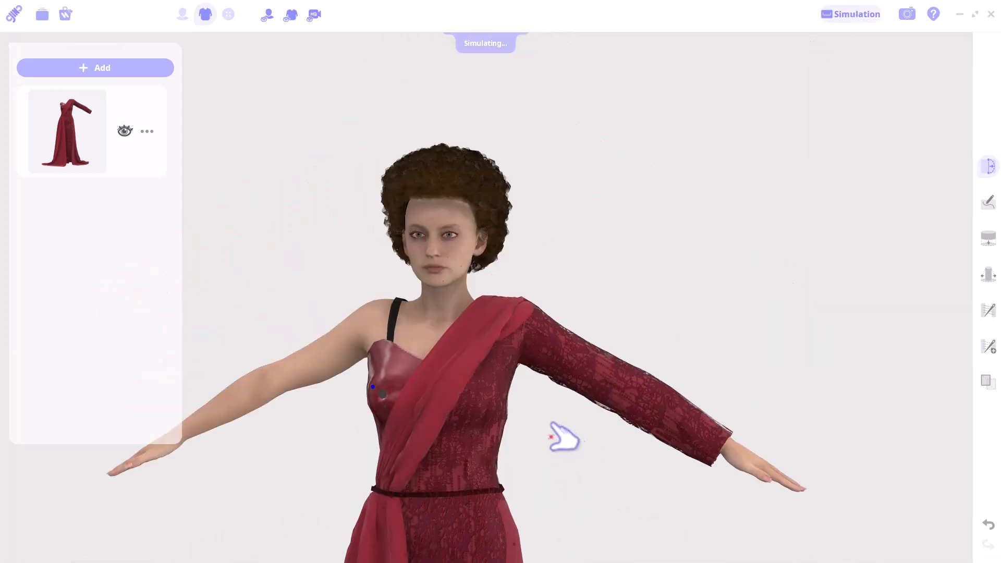
{"action": "scroll", "coordinate": [501, 211], "scroll_direction": "up", "scroll_amount": 6}
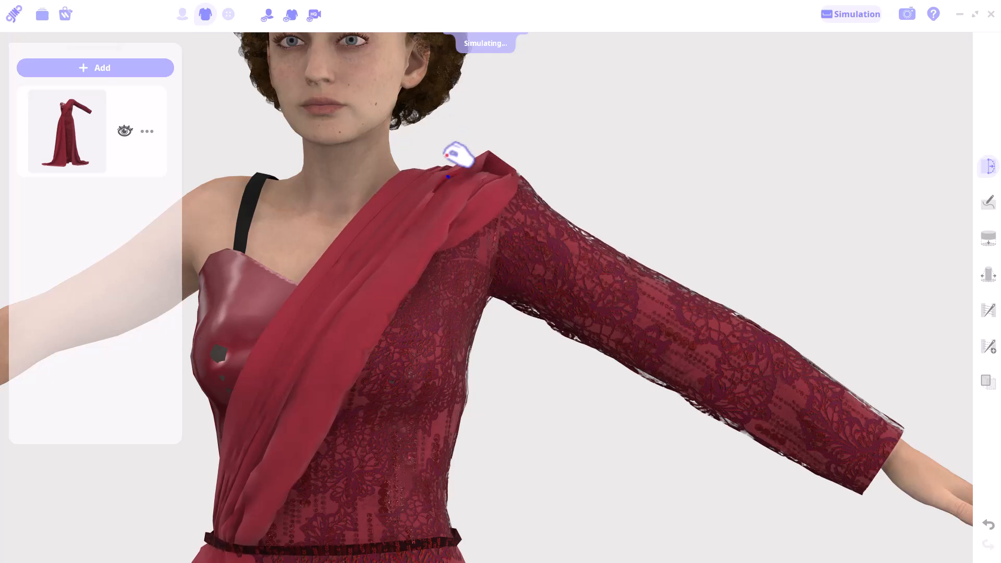
{"action": "scroll", "coordinate": [496, 458], "scroll_direction": "down", "scroll_amount": 6}
{"action": "middle_click_drag", "start_coordinate": [546, 451], "coordinate": [646, 323]}
{"action": "scroll", "coordinate": [647, 324], "scroll_direction": "up", "scroll_amount": 1}
{"action": "scroll", "coordinate": [669, 398], "scroll_direction": "down", "scroll_amount": 4}
{"action": "left_click_drag", "start_coordinate": [730, 325], "coordinate": [705, 388]}
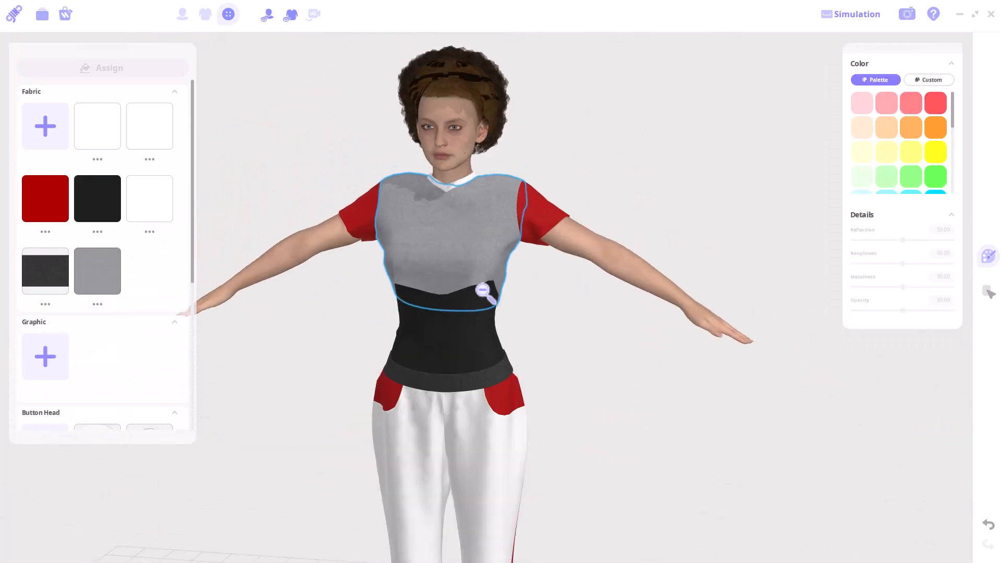
Apply the grey shirt fabric to the white panels of the sweatpants
{"action": "scroll", "coordinate": [483, 290], "scroll_direction": "down", "scroll_amount": 3}
{"action": "middle_click_drag", "start_coordinate": [482, 290], "coordinate": [455, 226]}
{"action": "right_click_drag", "start_coordinate": [455, 225], "coordinate": [516, 230]}
{"action": "left_click", "coordinate": [112, 283]}
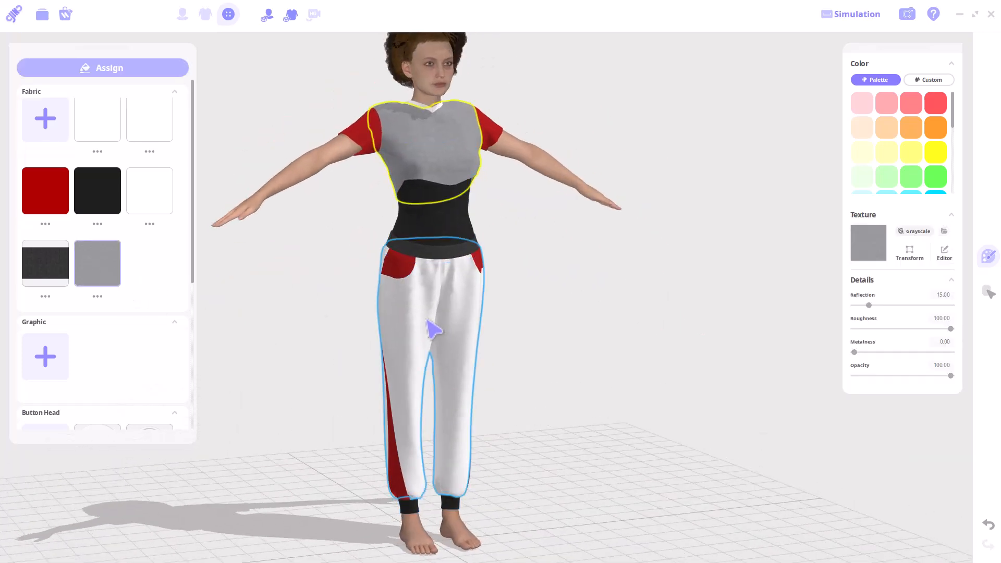
{"action": "right_click_drag", "start_coordinate": [547, 299], "coordinate": [504, 300]}
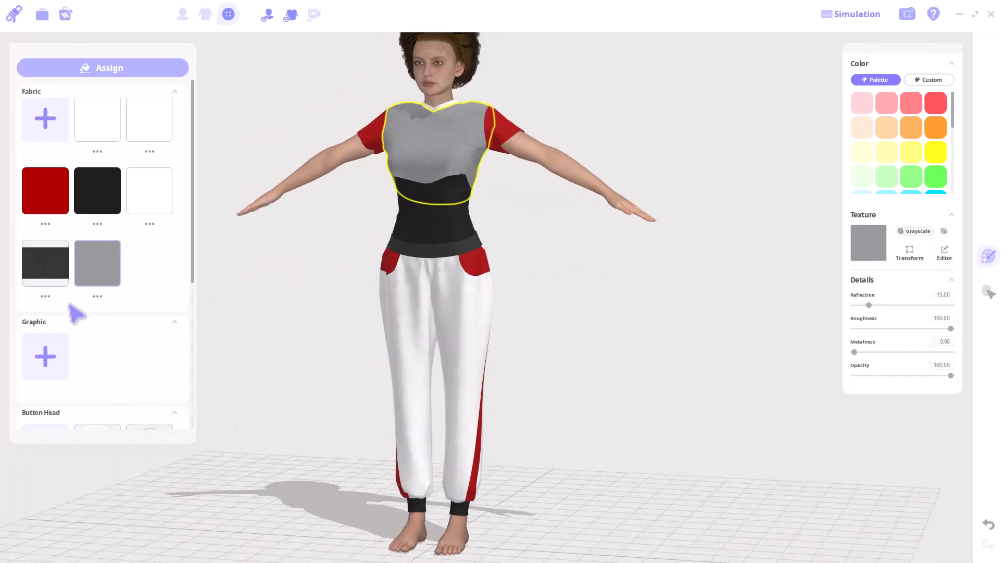
{"action": "left_click_drag", "start_coordinate": [105, 271], "coordinate": [492, 346]}
{"action": "right_click_drag", "start_coordinate": [492, 346], "coordinate": [523, 273]}
{"action": "right_click_drag", "start_coordinate": [618, 377], "coordinate": [581, 377]}
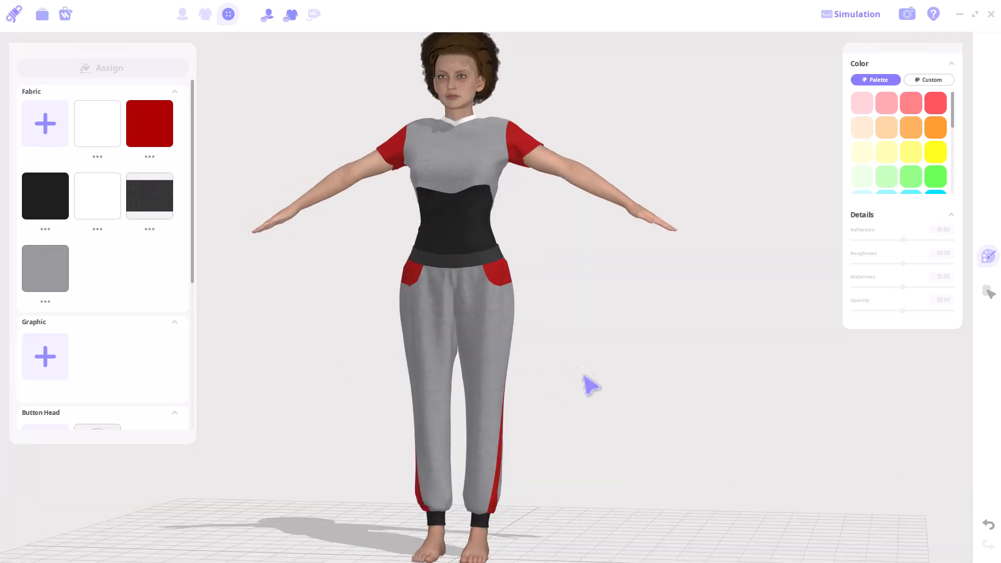
Try assigning the plain white fabric to the sweatpants
{"action": "scroll", "coordinate": [486, 311], "scroll_direction": "up", "scroll_amount": 5}
{"action": "scroll", "coordinate": [486, 311], "scroll_direction": "down", "scroll_amount": 4}
{"action": "left_click", "coordinate": [98, 196]}
{"action": "left_click", "coordinate": [103, 68]}
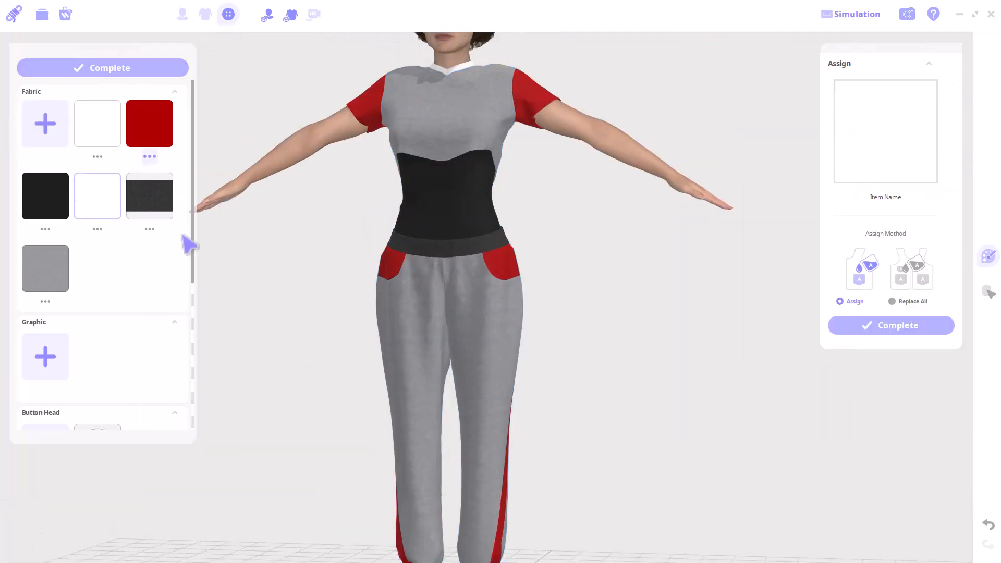
{"action": "left_click", "coordinate": [103, 69]}
{"action": "left_click", "coordinate": [474, 335]}
{"action": "scroll", "coordinate": [894, 183], "scroll_direction": "down", "scroll_amount": 2}
{"action": "left_click", "coordinate": [887, 165]}
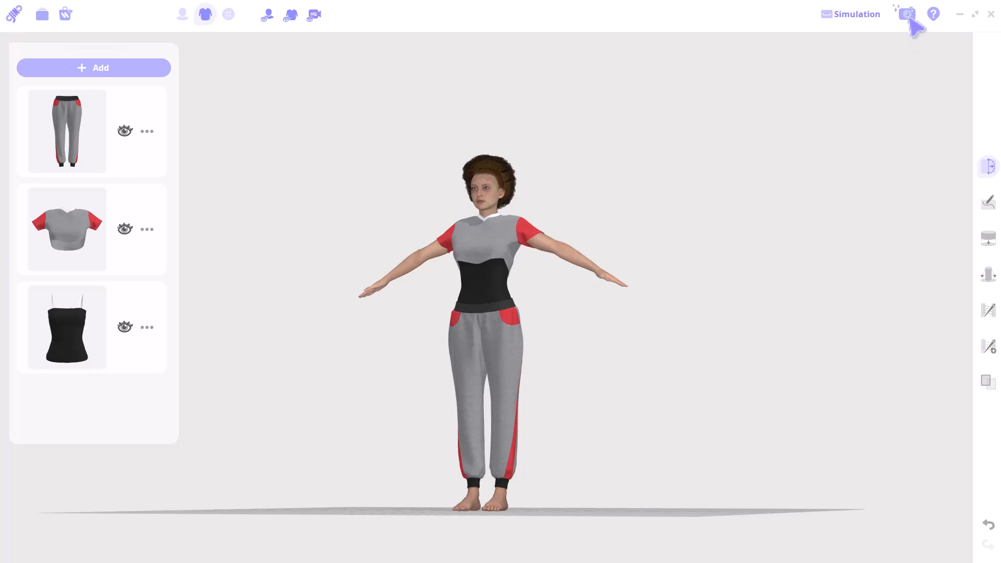
Enter Studio Mode and upload the Petra outfit with Export FBX and Save in PC enabled
{"action": "left_click", "coordinate": [908, 16]}
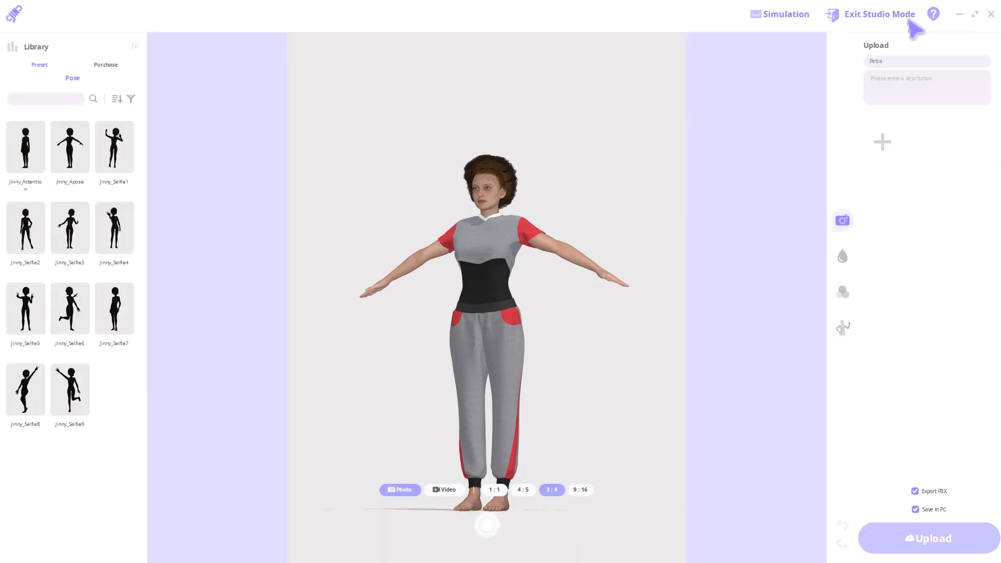
{"action": "left_click", "coordinate": [915, 509]}
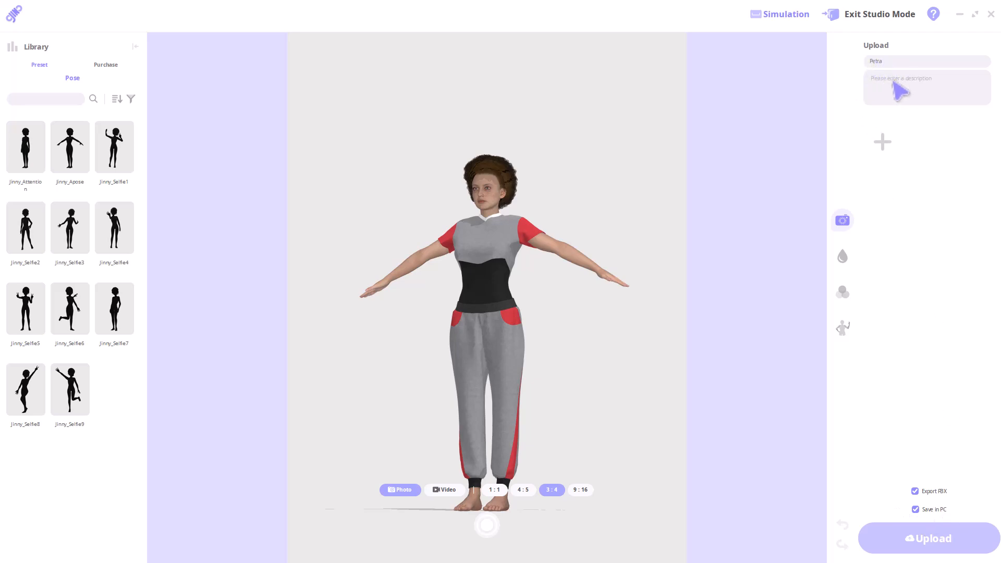
{"action": "left_click", "coordinate": [936, 544]}
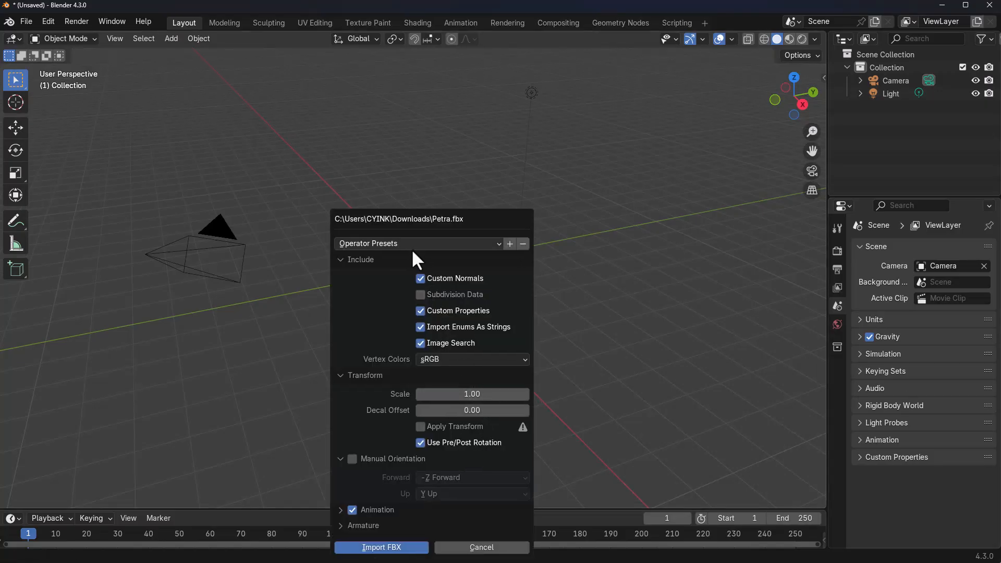
In Blender, import Petra.fbx at scale 10 with Animation disabled and Force Connect Children enabled
{"action": "left_click", "coordinate": [474, 394]}
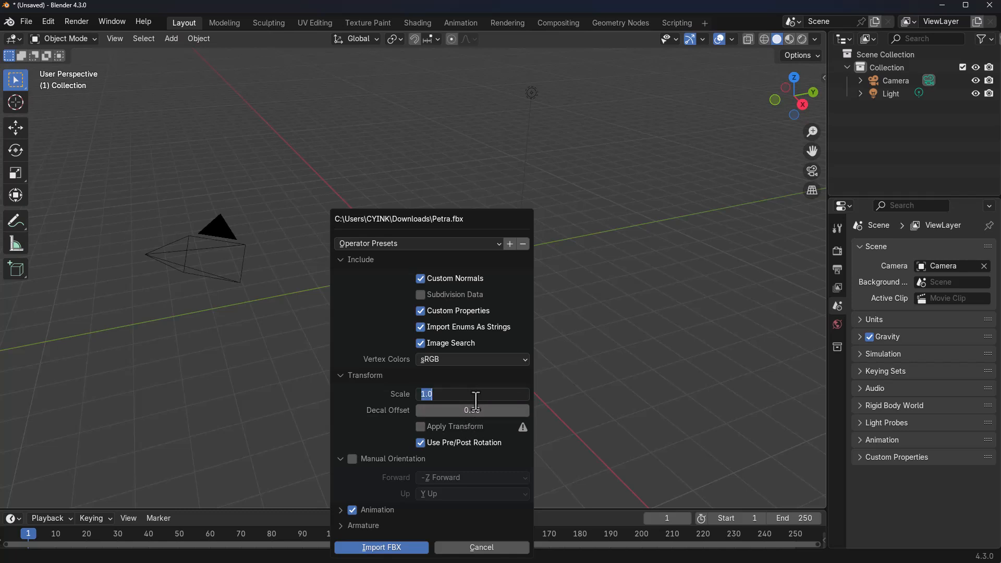
{"action": "type", "text": "10"}
{"action": "key", "text": "Return"}
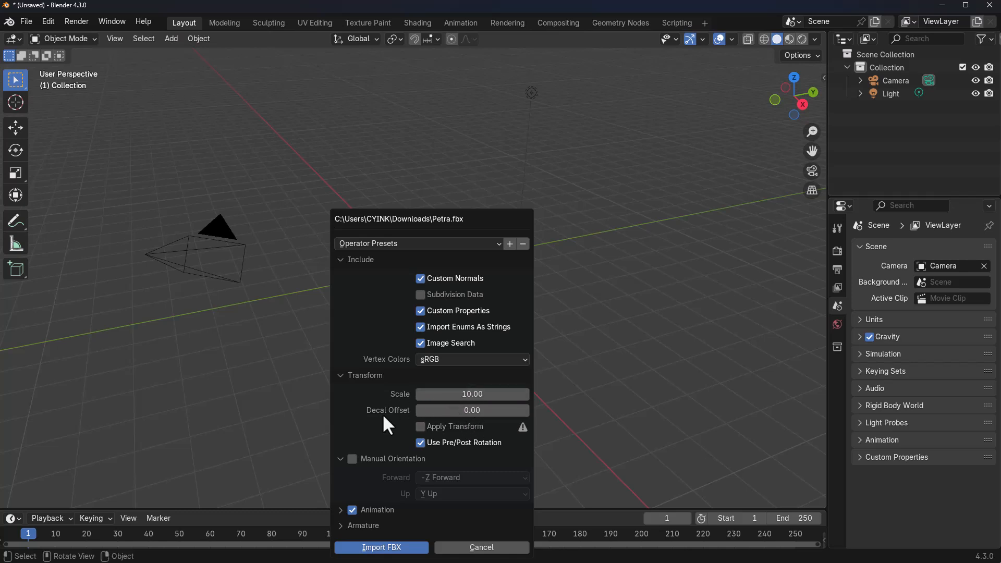
{"action": "left_click", "coordinate": [352, 509]}
{"action": "left_click", "coordinate": [361, 524]}
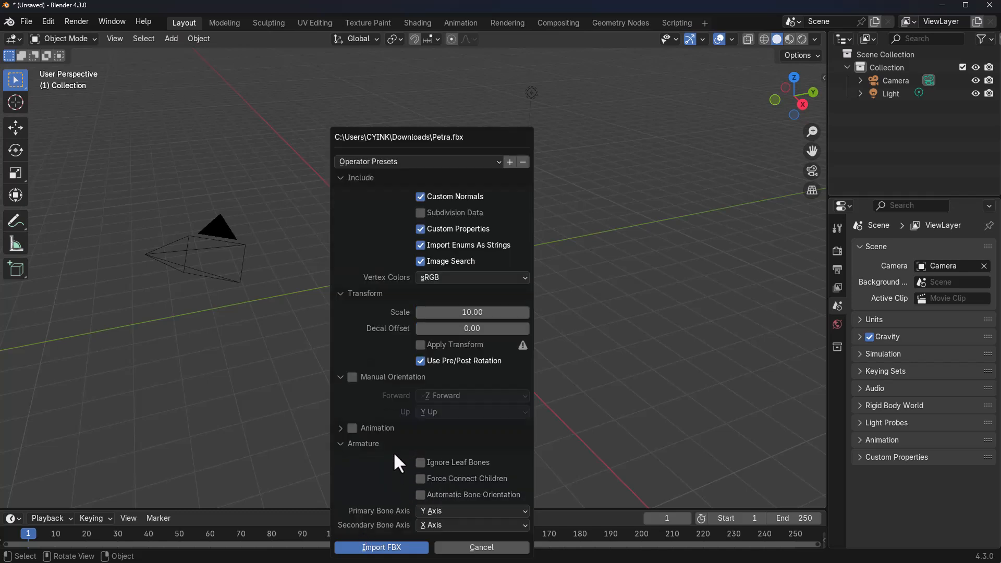
{"action": "left_click", "coordinate": [423, 478]}
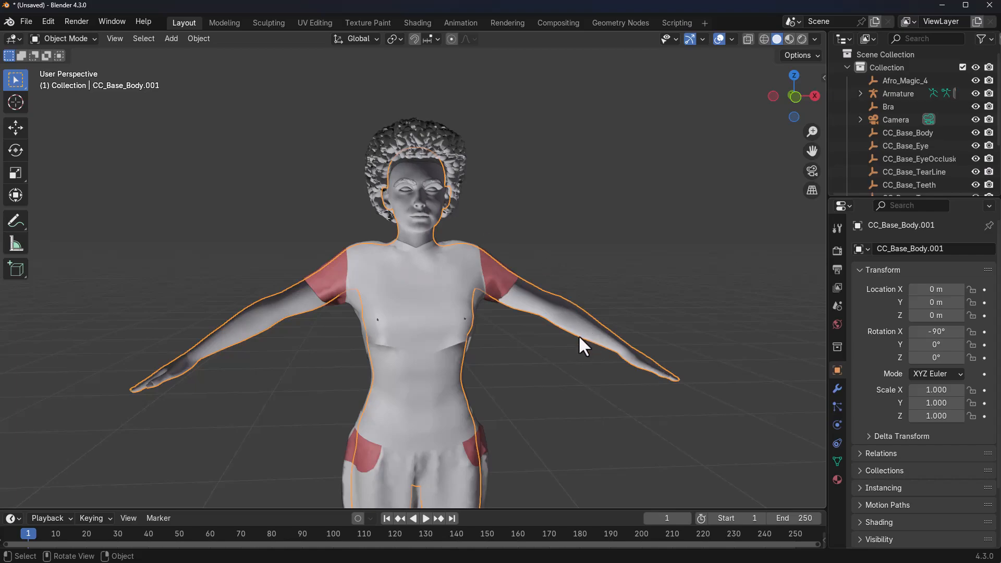
Inspect the imported avatar's body mesh in Edit Mode and return to Object Mode
{"action": "key", "text": "Tab"}
{"action": "scroll", "coordinate": [469, 260], "scroll_direction": "up", "scroll_amount": 5}
{"action": "middle_click_drag", "start_coordinate": [334, 189], "coordinate": [329, 163]}
{"action": "scroll", "coordinate": [328, 163], "scroll_direction": "down", "scroll_amount": 5}
{"action": "key", "text": "Tab"}
Delete every object in the scene except the Petra clothing mesh by inverting the selection
{"action": "left_click", "coordinate": [411, 295]}
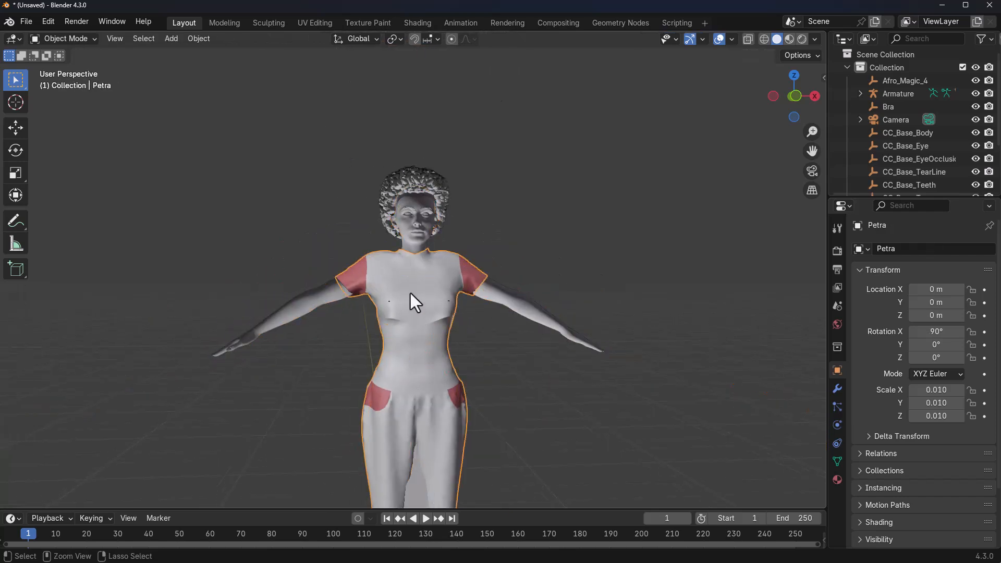
{"action": "key", "text": "ctrl+i"}
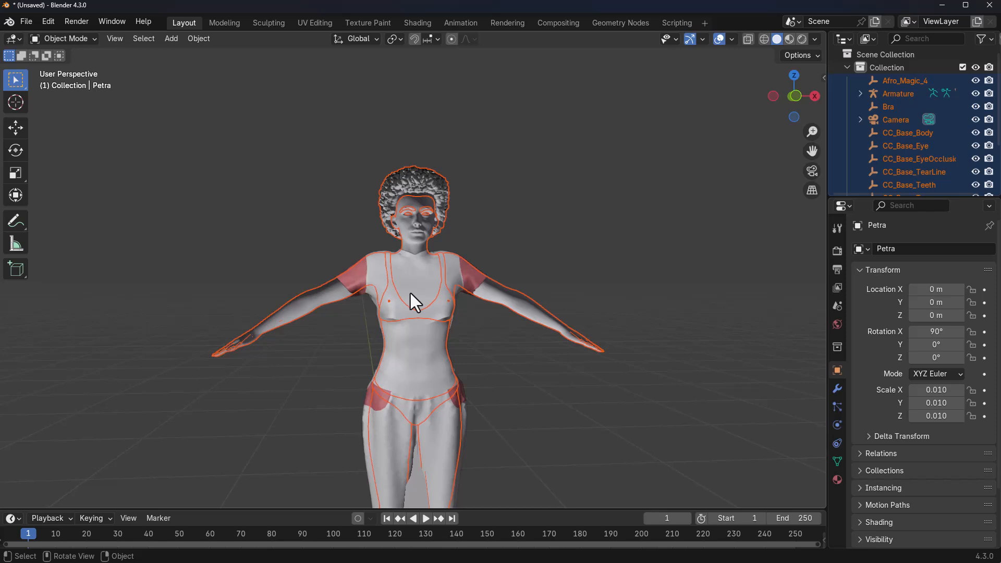
{"action": "key", "text": "Delete"}
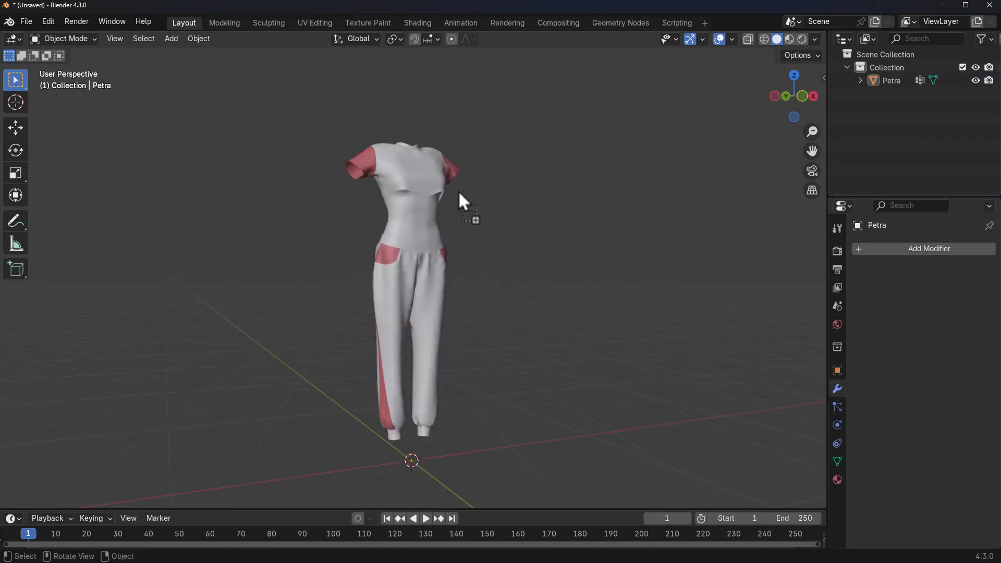
Import the original avatar file Petra_.Fbx at scale 1.00 with Animation disabled and Force Connect Children enabled
{"action": "left_click_drag", "start_coordinate": [454, 192], "coordinate": [464, 193]}
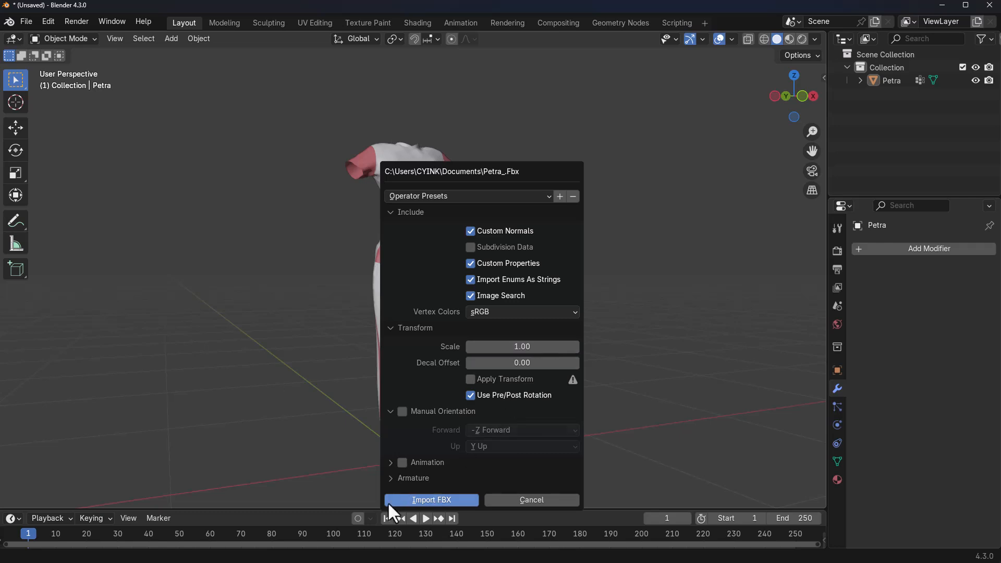
{"action": "left_click", "coordinate": [391, 478]}
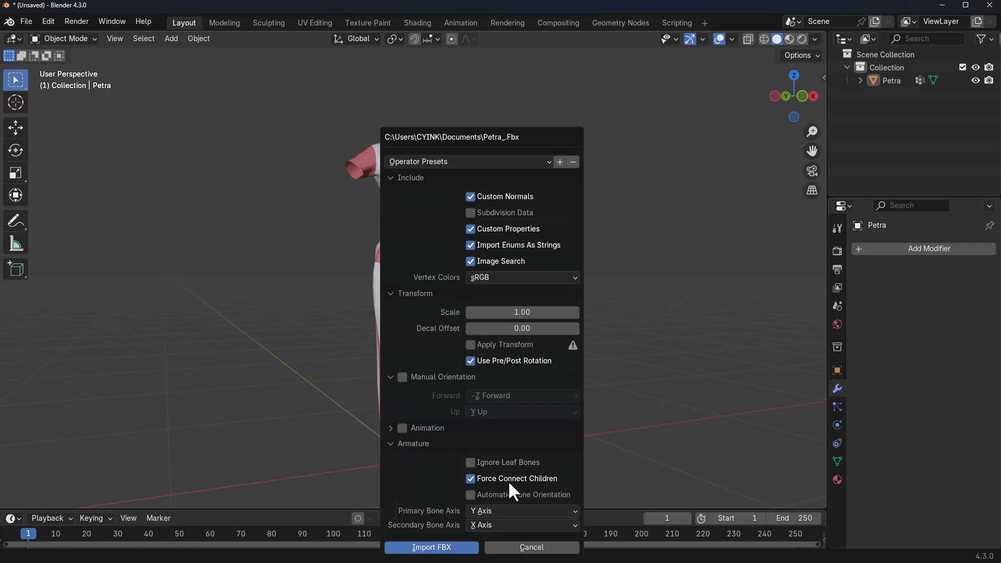
{"action": "left_click", "coordinate": [428, 551]}
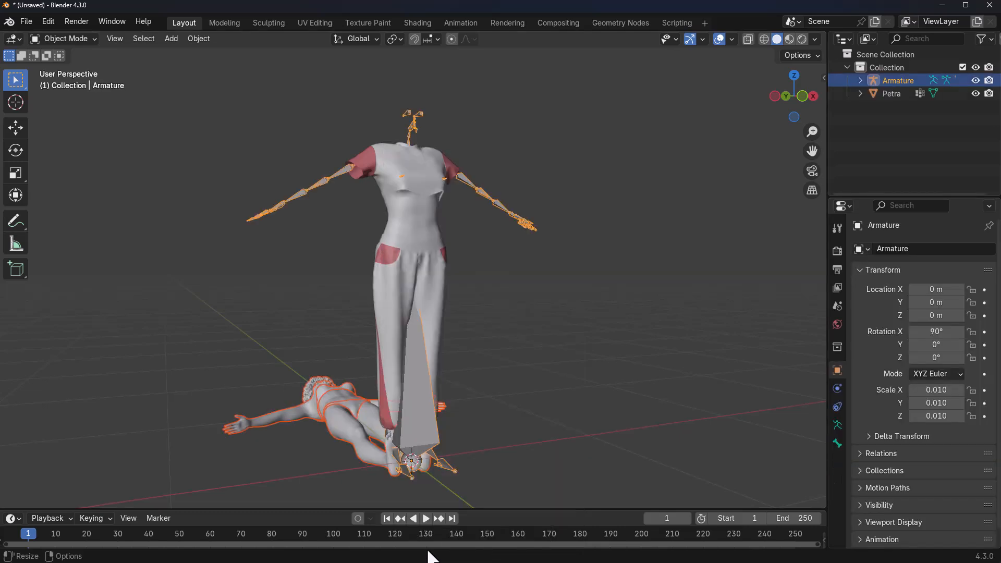
{"action": "middle_click_drag", "start_coordinate": [356, 462], "coordinate": [419, 449]}
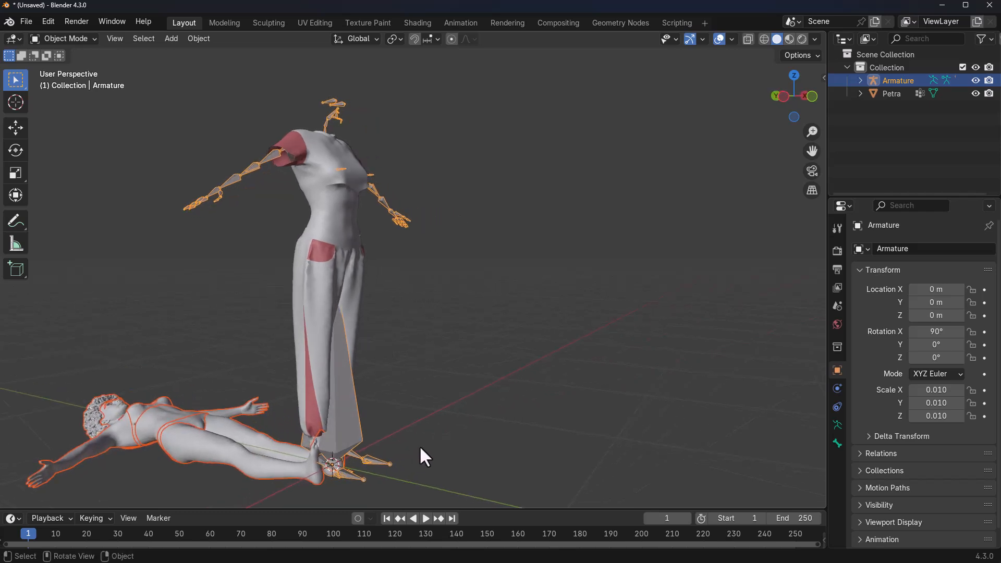
{"action": "scroll", "coordinate": [443, 441], "scroll_direction": "down", "scroll_amount": 3}
{"action": "scroll", "coordinate": [444, 418], "scroll_direction": "up", "scroll_amount": 2}
{"action": "middle_click_drag", "start_coordinate": [440, 413], "coordinate": [556, 376]}
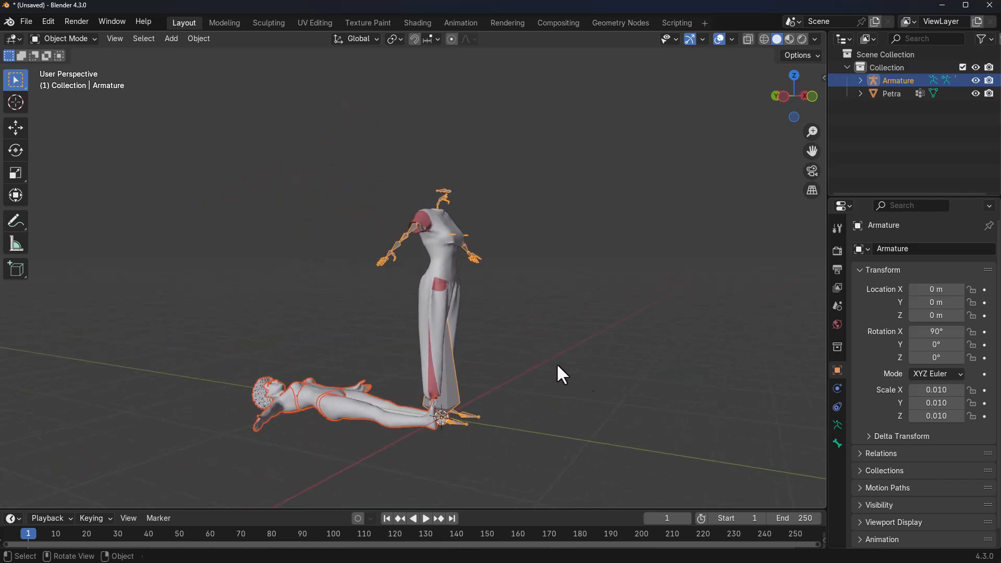
Select all meshes of the avatar lying on the floor and clear their rotation
{"action": "left_click", "coordinate": [502, 380]}
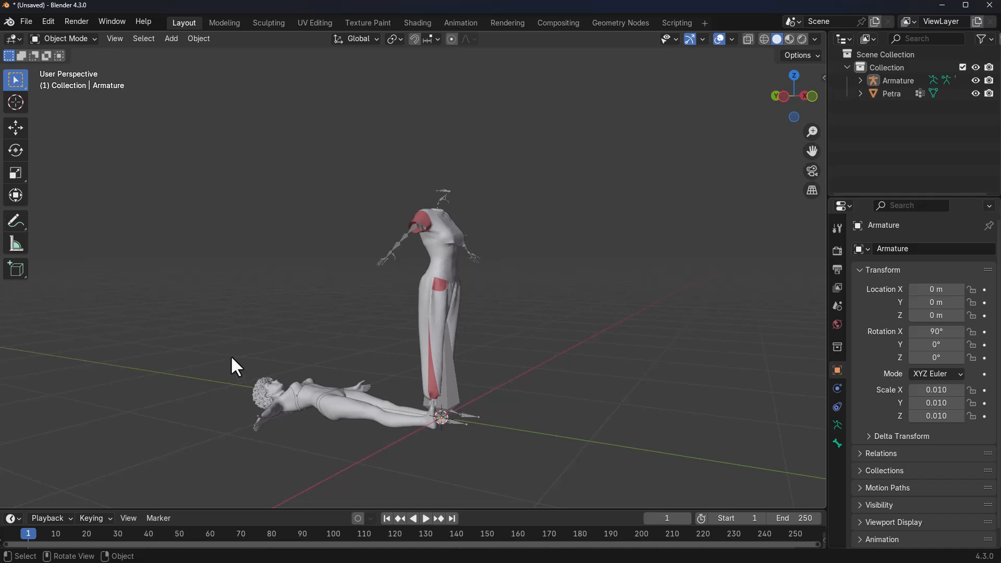
{"action": "left_click_drag", "start_coordinate": [195, 335], "coordinate": [395, 451]}
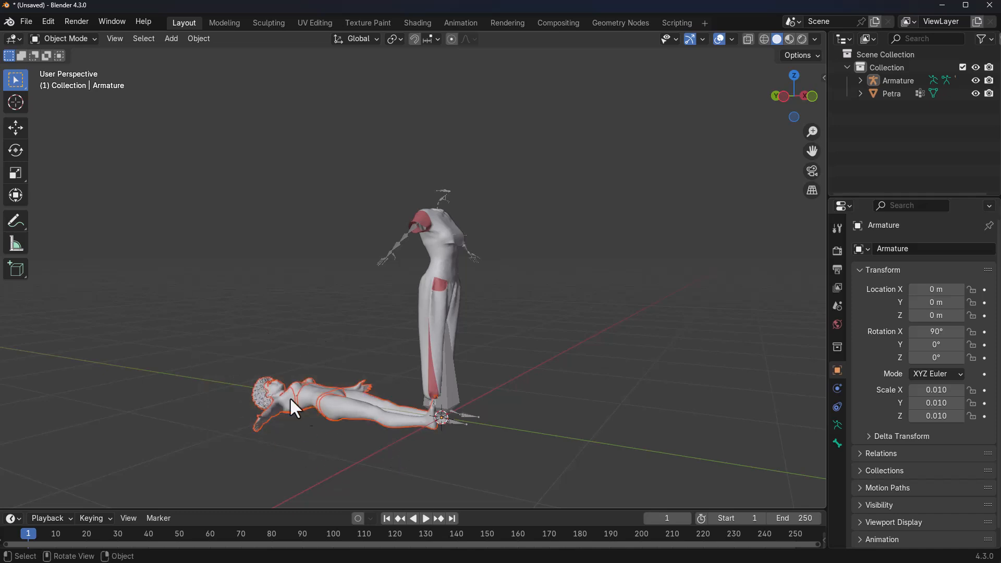
{"action": "left_click", "coordinate": [194, 39]}
{"action": "mouse_move", "coordinate": [248, 92]}
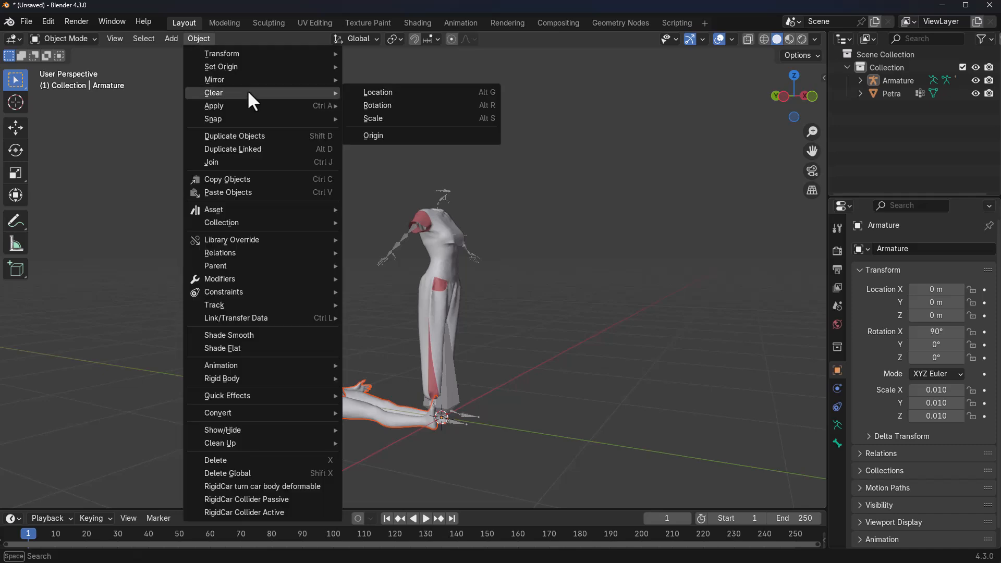
{"action": "left_click", "coordinate": [422, 104]}
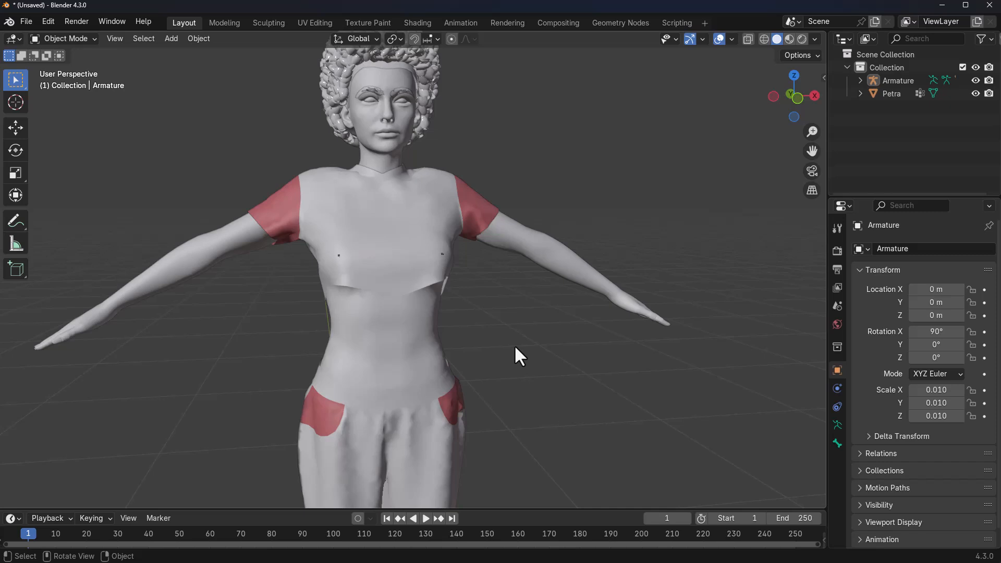
Select the CC_Base_Body mesh together with the Petra clothing as the active object, and switch to Weight Paint mode
{"action": "left_click", "coordinate": [618, 313]}
{"action": "left_click", "coordinate": [522, 255]}
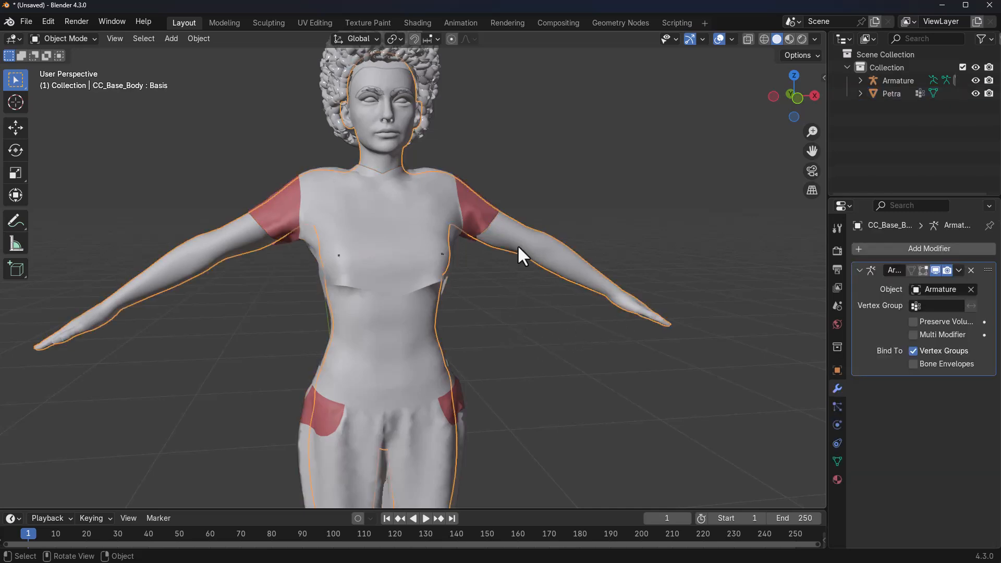
{"action": "left_click", "coordinate": [301, 235]}
{"action": "left_click", "coordinate": [69, 39]}
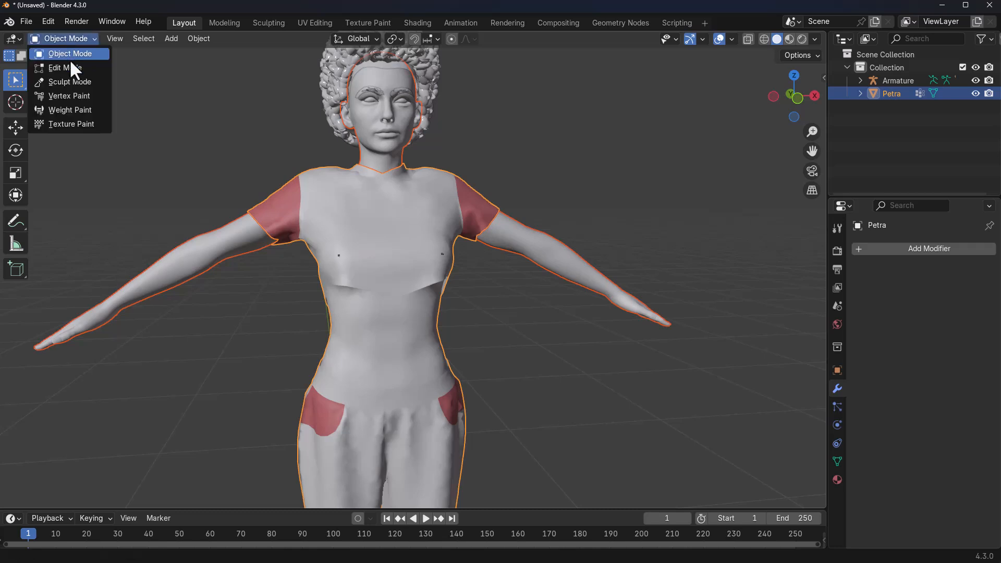
{"action": "left_click", "coordinate": [68, 107]}
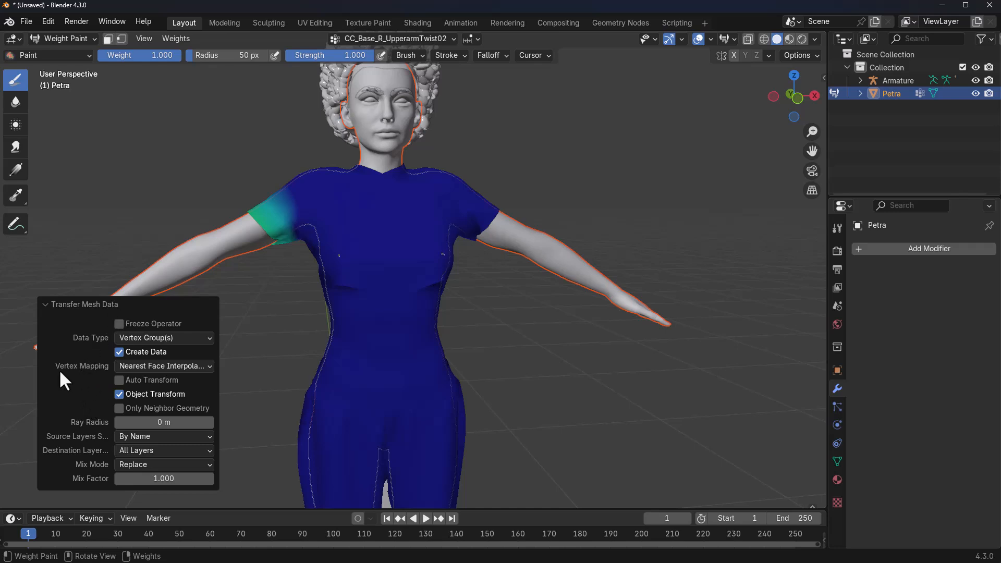
Transfer the body's vertex group weights to the clothing with Nearest Face Interpolated mapping and By Name source layers, and return to Object Mode
{"action": "left_click", "coordinate": [142, 364]}
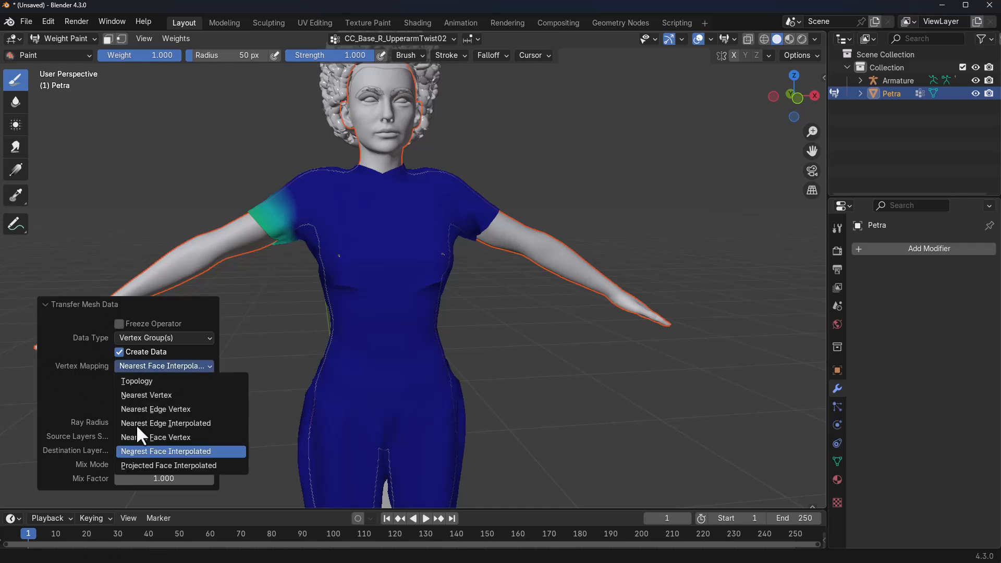
{"action": "left_click", "coordinate": [154, 452]}
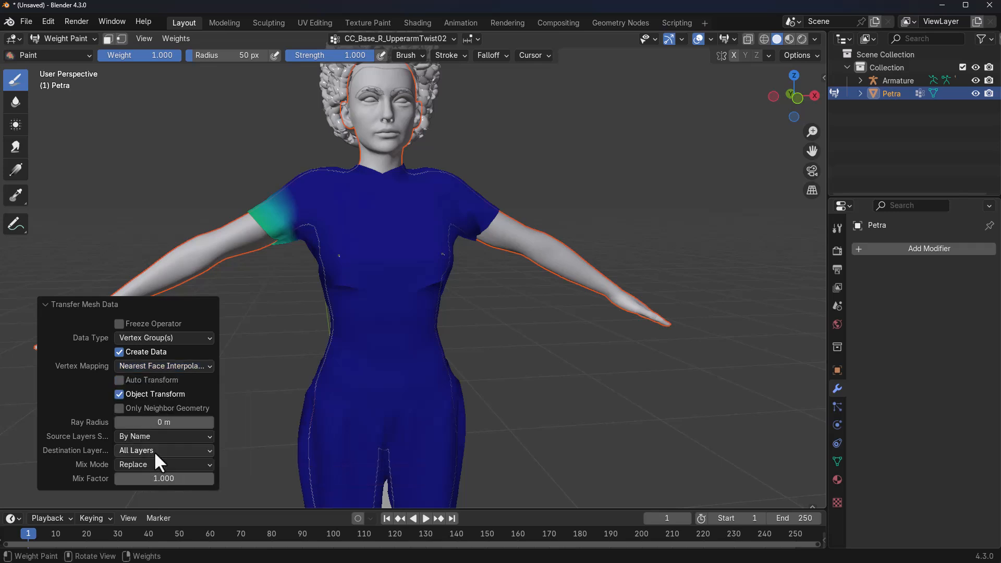
{"action": "left_click", "coordinate": [126, 438]}
{"action": "left_click", "coordinate": [129, 436]}
{"action": "left_click", "coordinate": [70, 39]}
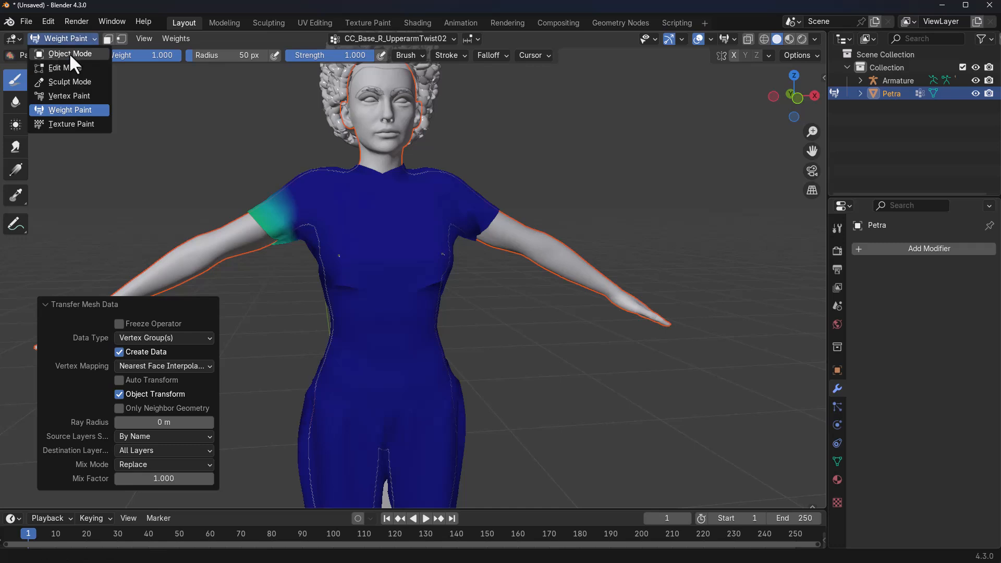
{"action": "left_click", "coordinate": [69, 52]}
Add an Armature modifier to the Petra clothing mesh with Armature as its target object
{"action": "left_click", "coordinate": [502, 334]}
{"action": "left_click", "coordinate": [394, 224]}
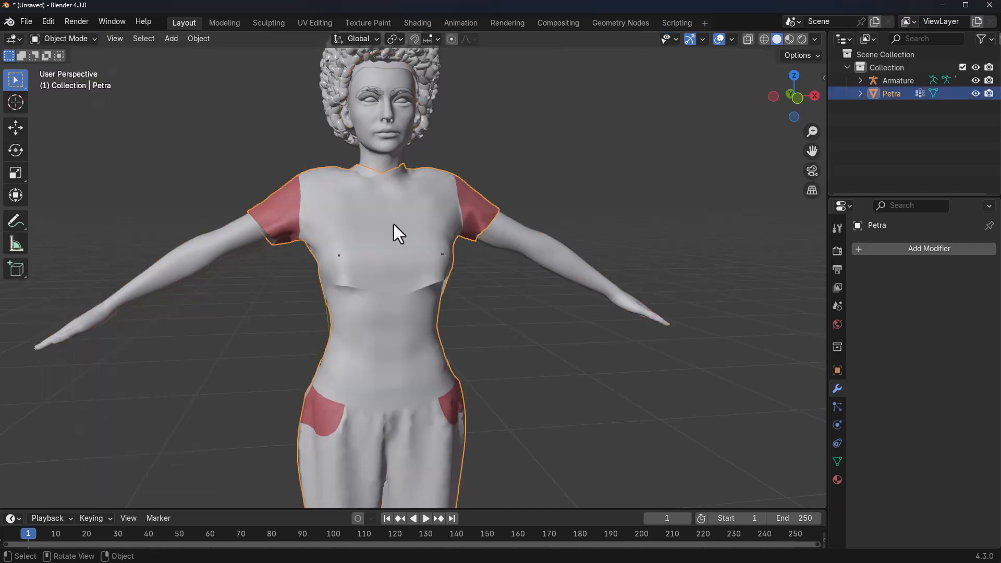
{"action": "left_click", "coordinate": [913, 249]}
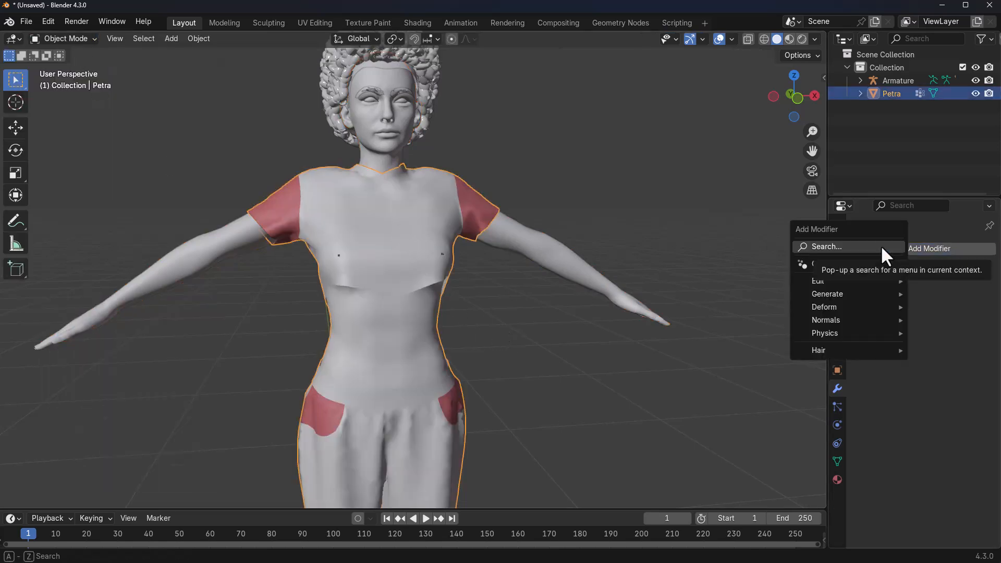
{"action": "left_click", "coordinate": [882, 248]}
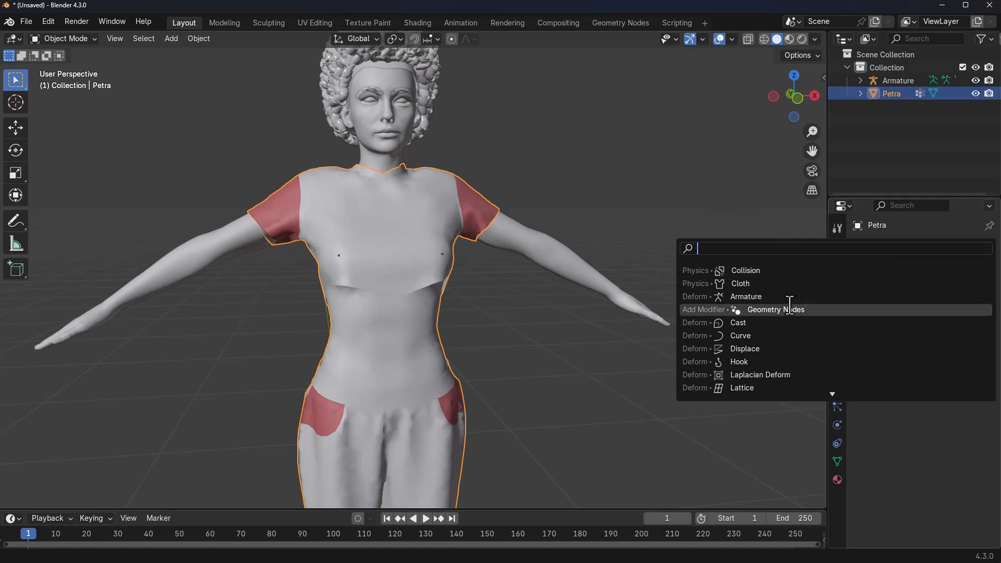
{"action": "left_click", "coordinate": [780, 296]}
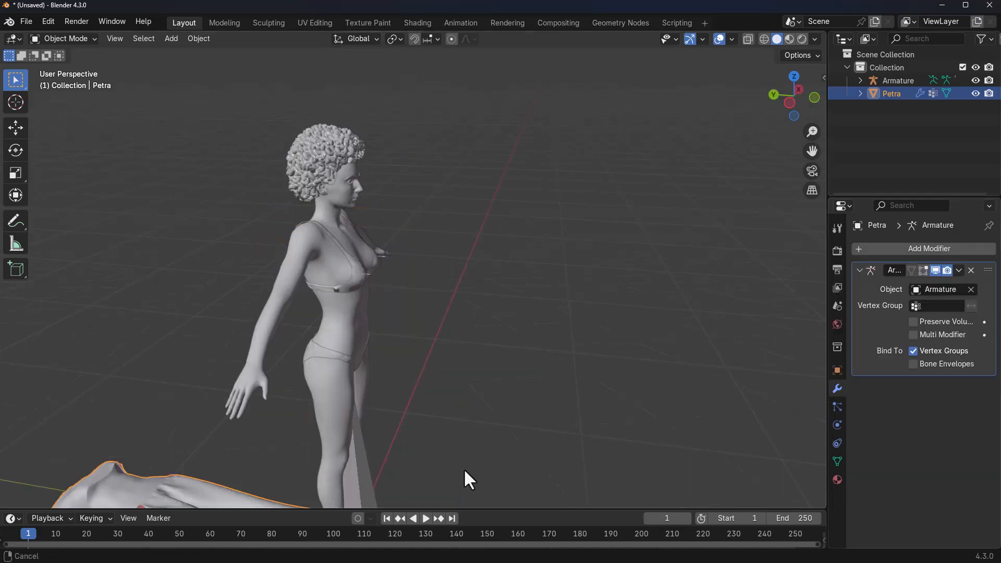
Set the Petra clothing's X rotation to 180° to stand it up on the avatar
{"action": "middle_click_drag", "start_coordinate": [464, 468], "coordinate": [566, 322], "text": "shift"}
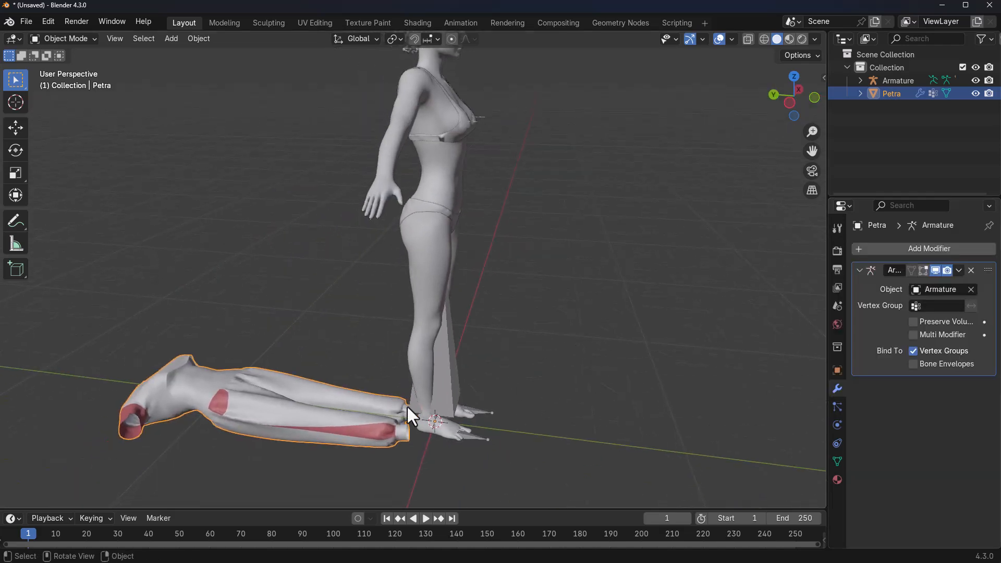
{"action": "left_click", "coordinate": [837, 370]}
{"action": "left_click", "coordinate": [936, 333]}
{"action": "type", "text": "180"}
{"action": "key", "text": "Return"}
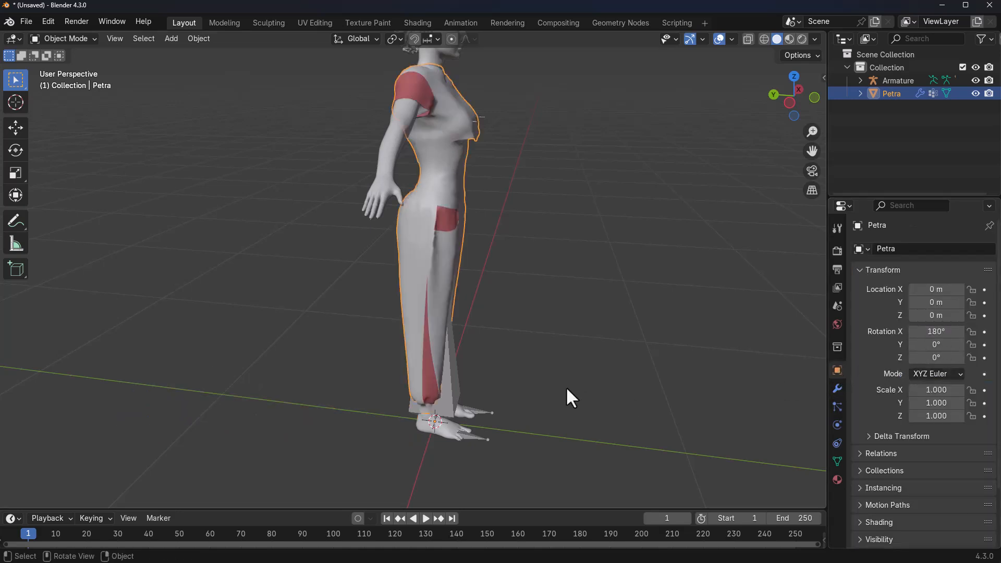
{"action": "middle_click_drag", "start_coordinate": [567, 389], "coordinate": [435, 381]}
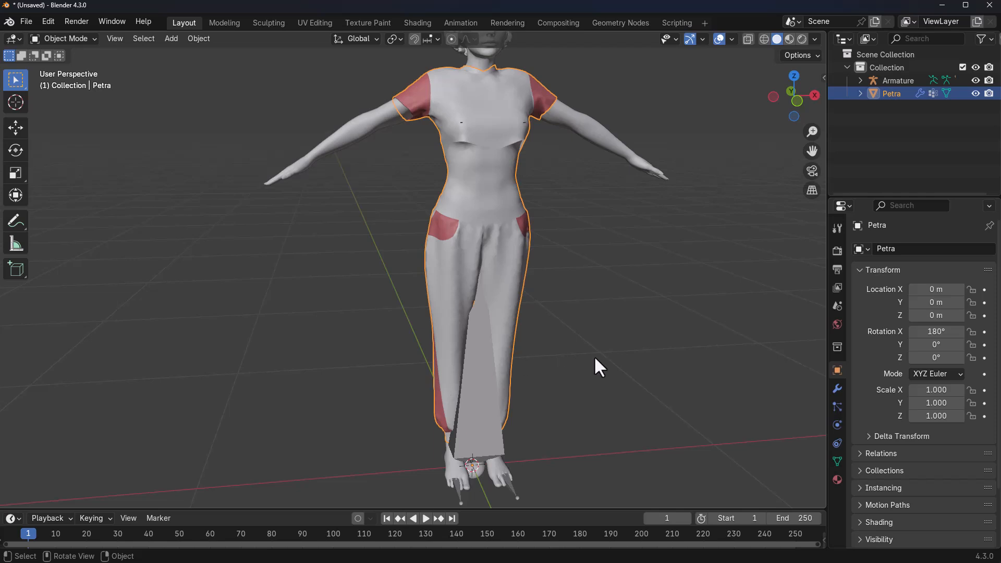
{"action": "scroll", "coordinate": [595, 359], "scroll_direction": "up", "scroll_amount": 6}
{"action": "scroll", "coordinate": [549, 411], "scroll_direction": "down", "scroll_amount": 5}
{"action": "middle_click_drag", "start_coordinate": [527, 449], "coordinate": [499, 417], "text": "shift"}
Try rotating a torso bone of the armature in Pose Mode to test how the clothing follows
{"action": "left_click", "coordinate": [427, 432]}
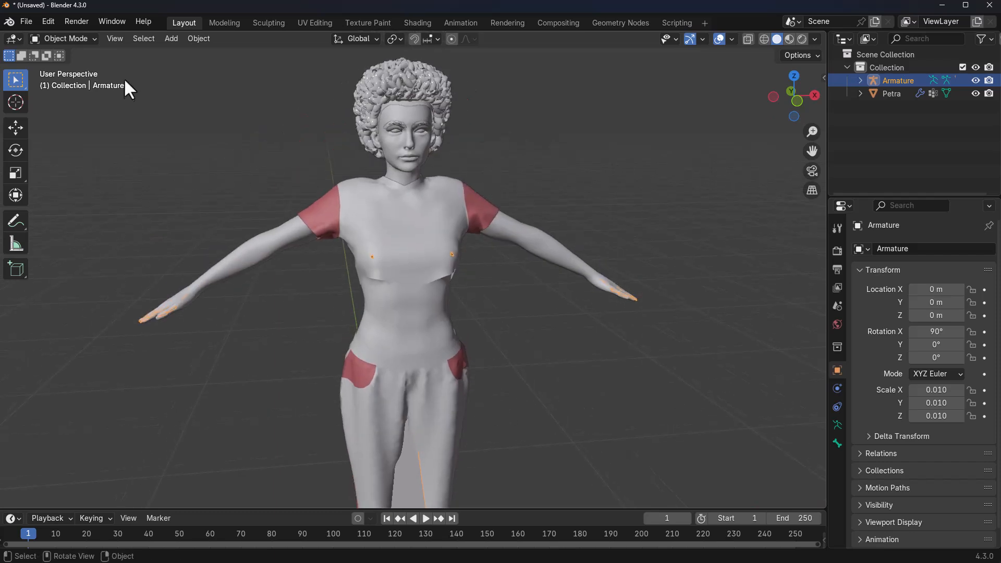
{"action": "left_click", "coordinate": [59, 38]}
{"action": "left_click", "coordinate": [73, 80]}
{"action": "scroll", "coordinate": [445, 236], "scroll_direction": "up", "scroll_amount": 4}
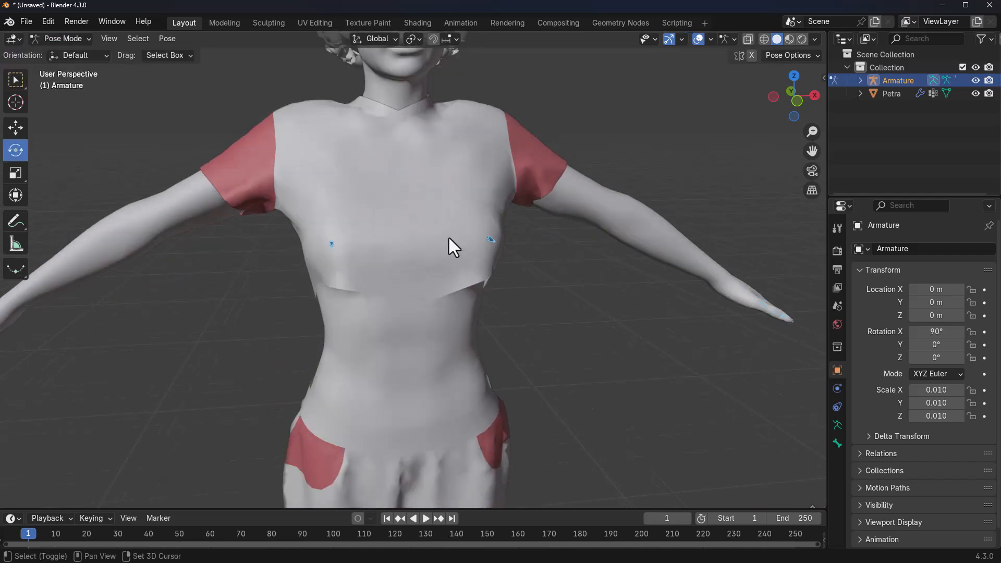
{"action": "middle_click_drag", "start_coordinate": [445, 235], "coordinate": [414, 281], "text": "shift"}
{"action": "left_click", "coordinate": [370, 315]}
{"action": "mouse_move", "coordinate": [382, 307]}
{"action": "left_mouse_down"}
{"action": "mouse_move", "coordinate": [362, 316]}
{"action": "mouse_move", "coordinate": [389, 321]}
{"action": "left_mouse_up"}
{"action": "scroll", "coordinate": [522, 384], "scroll_direction": "down", "scroll_amount": 5}
{"action": "middle_click_drag", "start_coordinate": [523, 393], "coordinate": [480, 299], "text": "shift"}
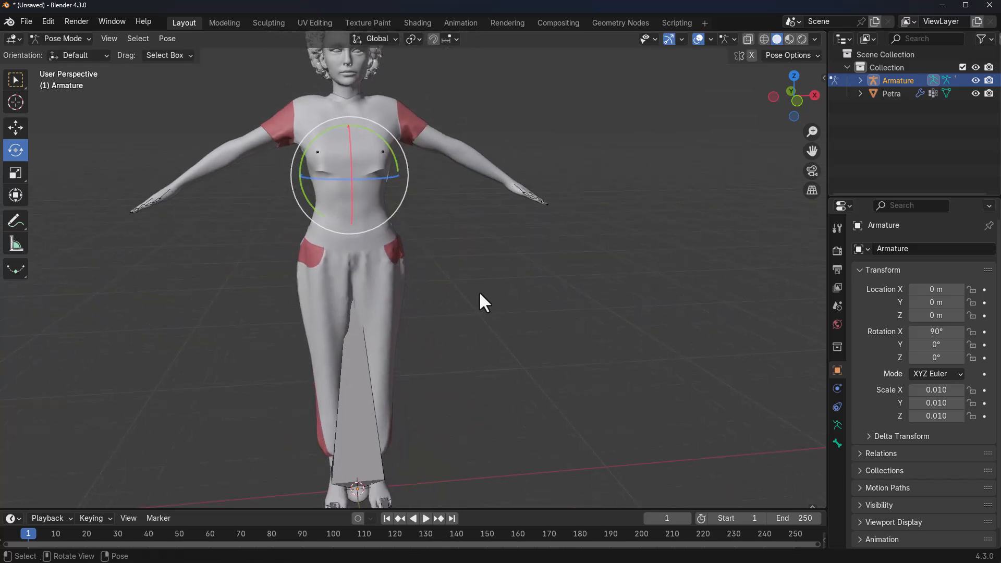
{"action": "scroll", "coordinate": [458, 412], "scroll_direction": "down", "scroll_amount": 2}
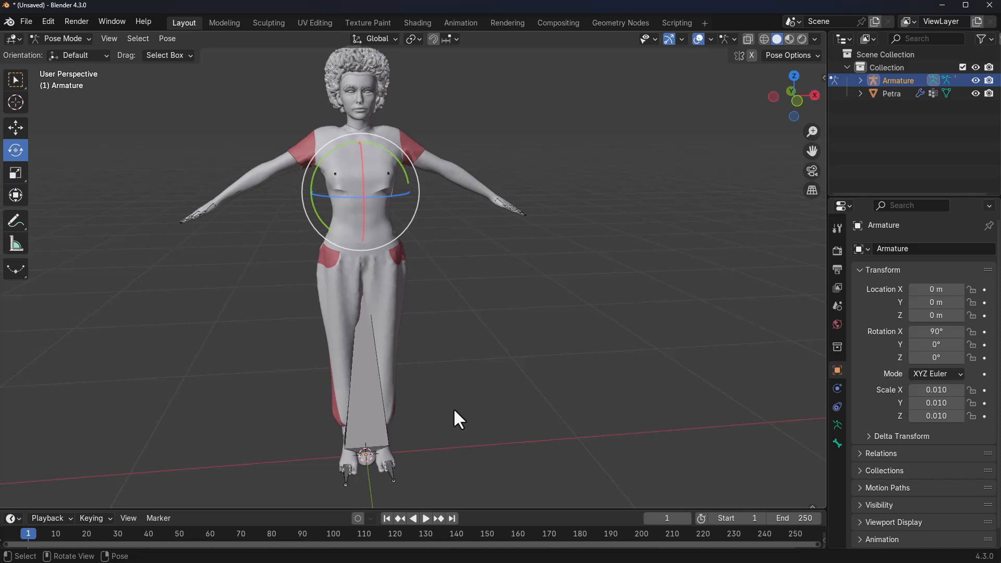
{"action": "left_click", "coordinate": [455, 359]}
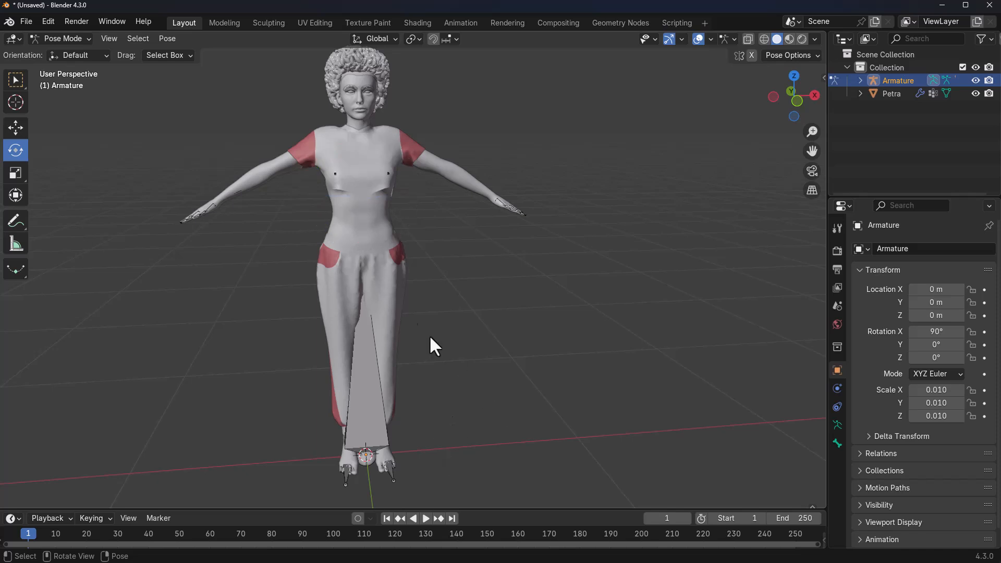
{"action": "left_click", "coordinate": [277, 170]}
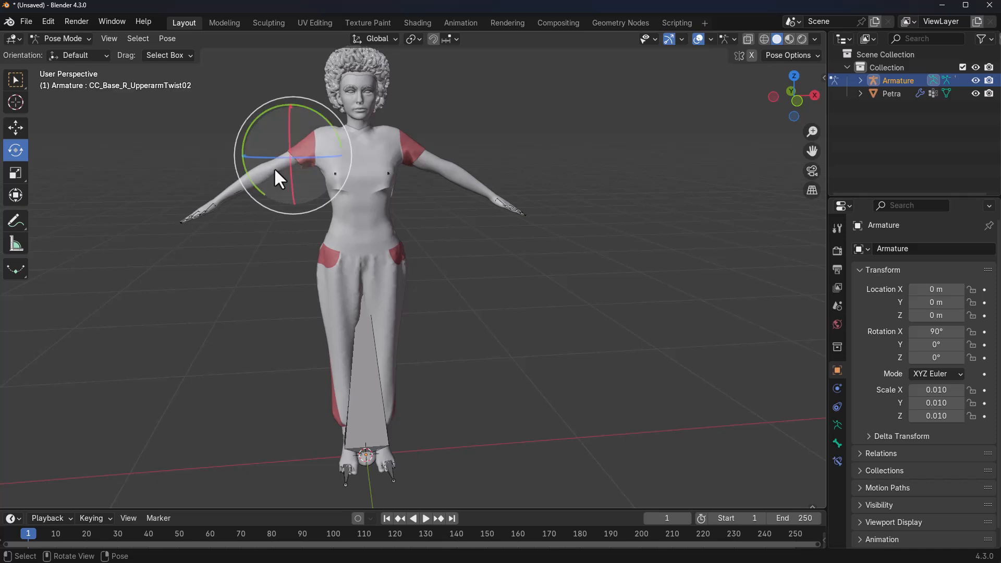
Return to Object Mode and export the character as FBX with Mesh as the only object type and Animation disabled
{"action": "left_click", "coordinate": [57, 39]}
{"action": "left_click", "coordinate": [61, 52]}
{"action": "left_click", "coordinate": [26, 21]}
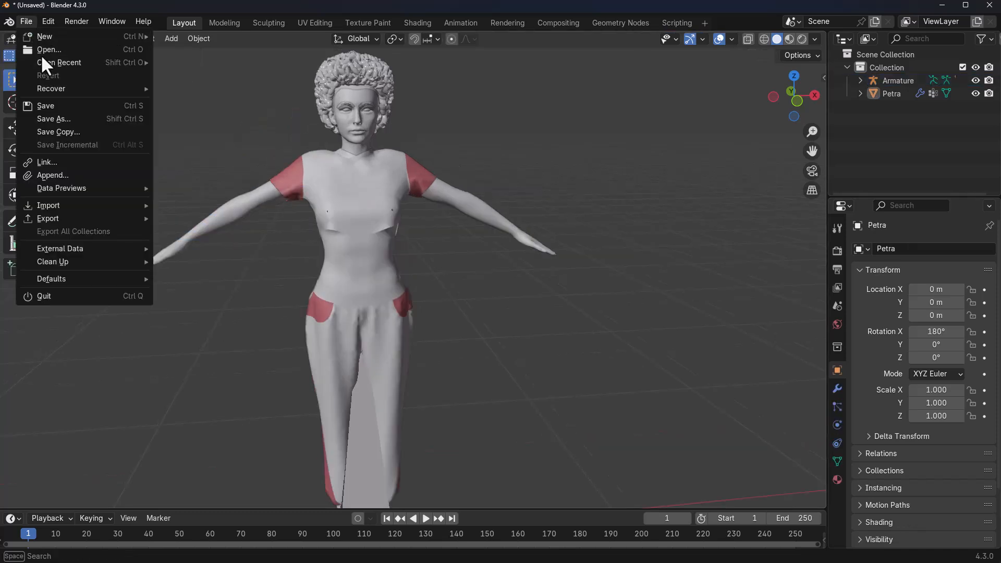
{"action": "mouse_move", "coordinate": [98, 212]}
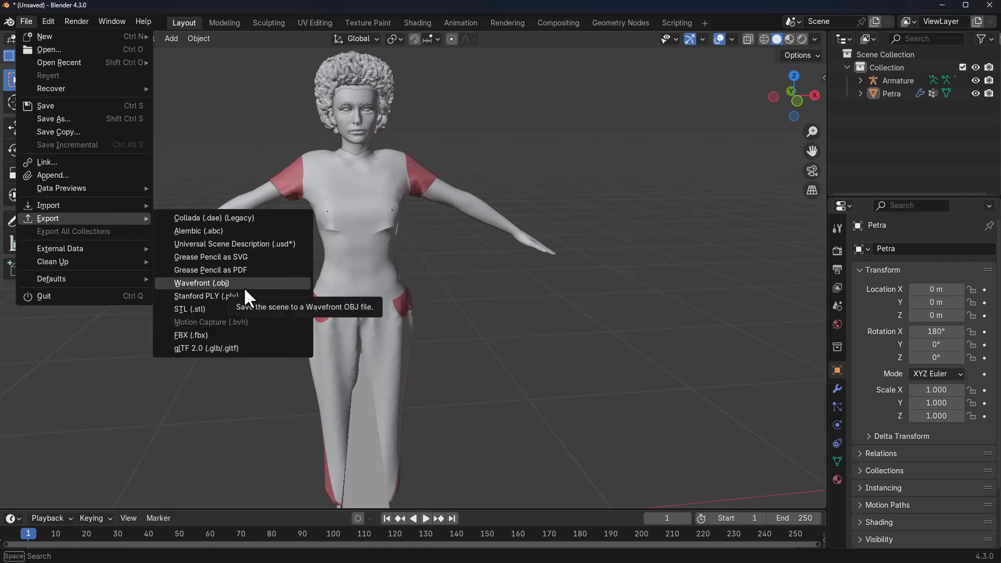
{"action": "left_click", "coordinate": [234, 335]}
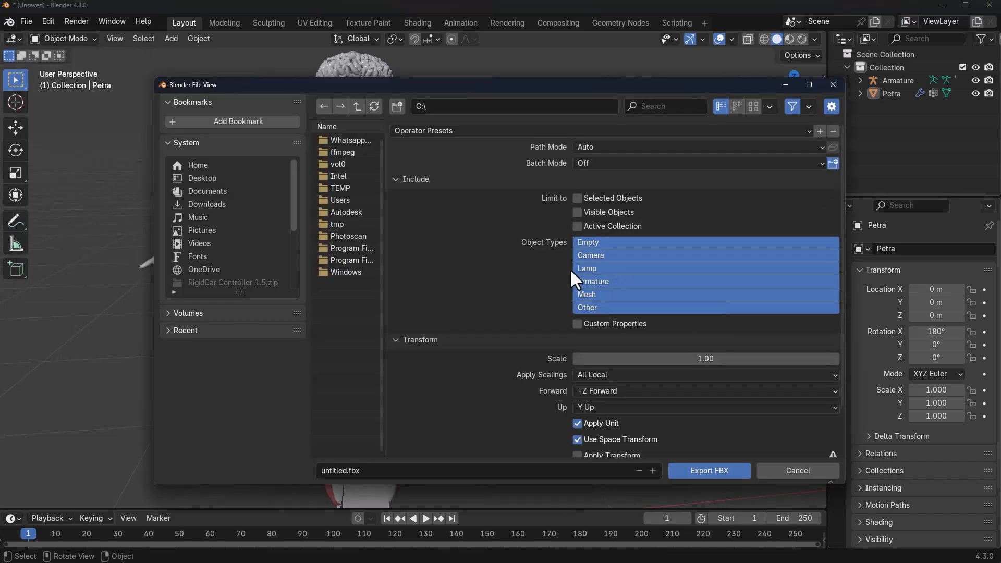
{"action": "left_click", "coordinate": [613, 296]}
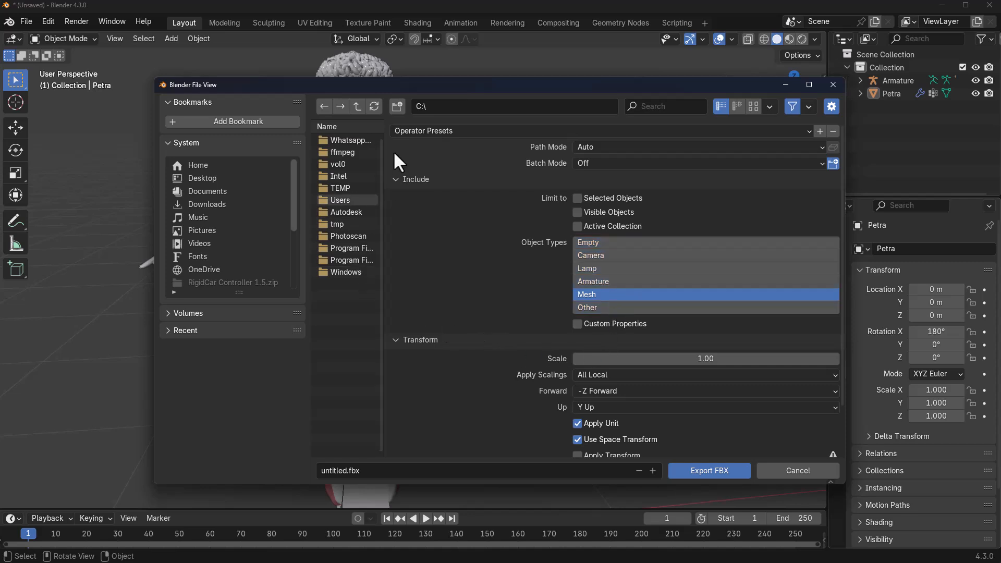
{"action": "left_click_drag", "start_coordinate": [363, 91], "coordinate": [292, 92]}
{"action": "scroll", "coordinate": [531, 287], "scroll_direction": "down", "scroll_amount": 3}
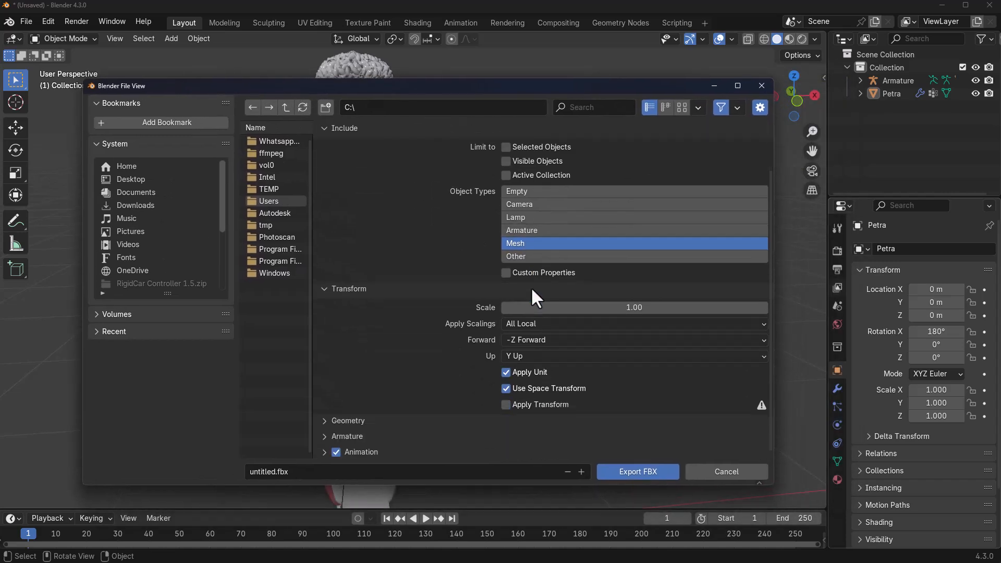
{"action": "left_click", "coordinate": [336, 447]}
{"action": "left_click", "coordinate": [323, 472]}
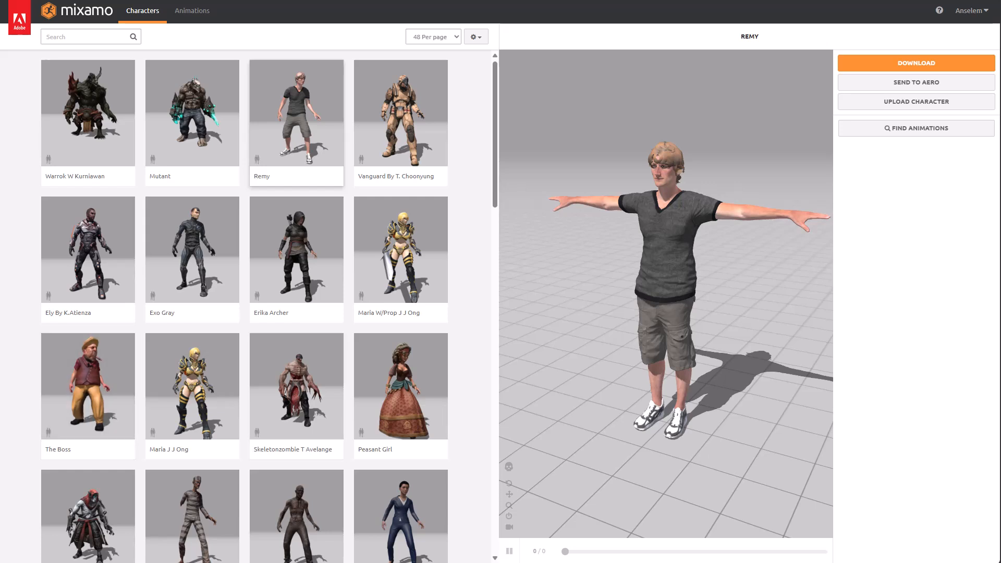
Switch to Mixamo, upload the exported character and auto-rig it with symmetric body markers and Standard Skeleton (65)
{"action": "left_click", "coordinate": [894, 104]}
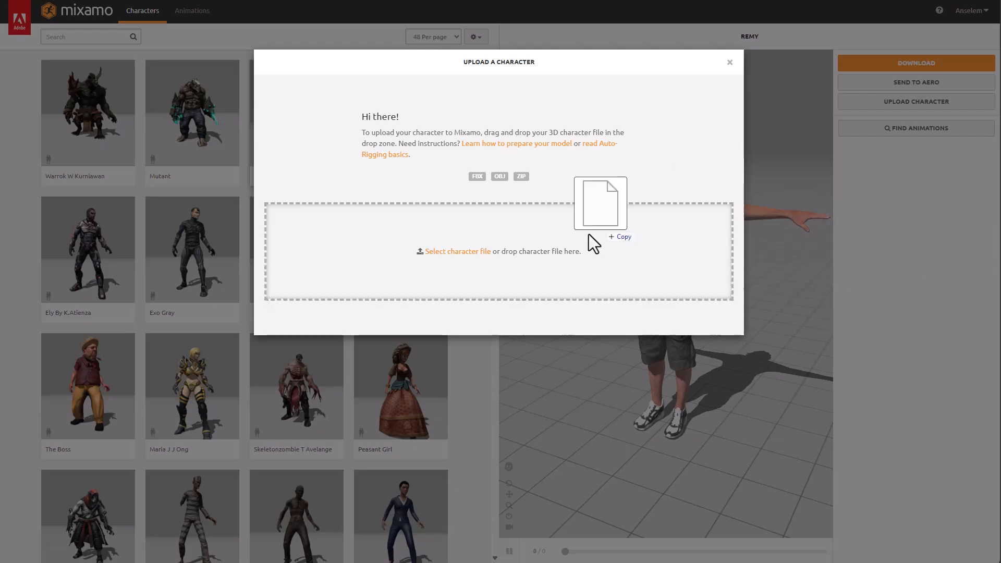
{"action": "left_click_drag", "start_coordinate": [625, 220], "coordinate": [552, 262]}
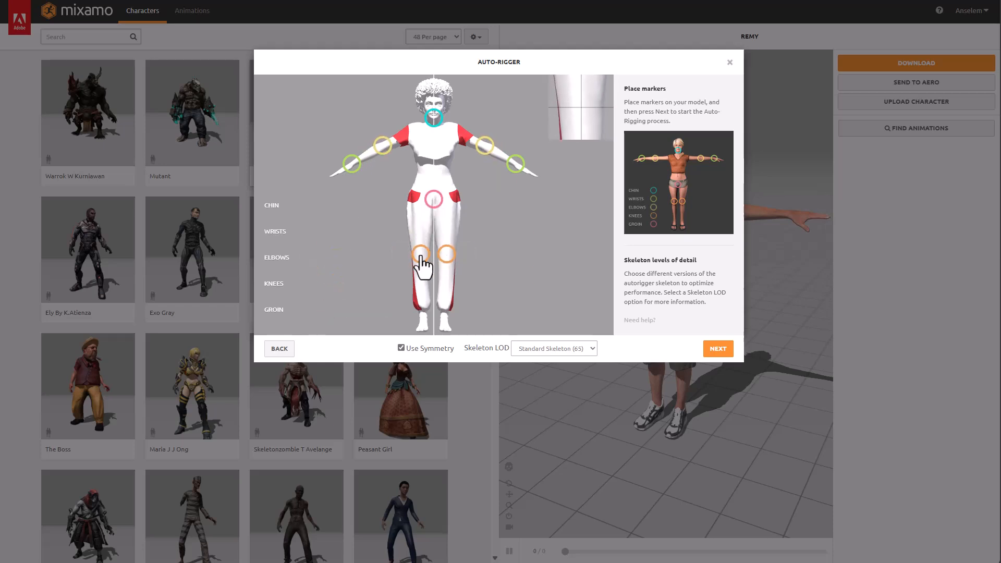
{"action": "left_click", "coordinate": [718, 350]}
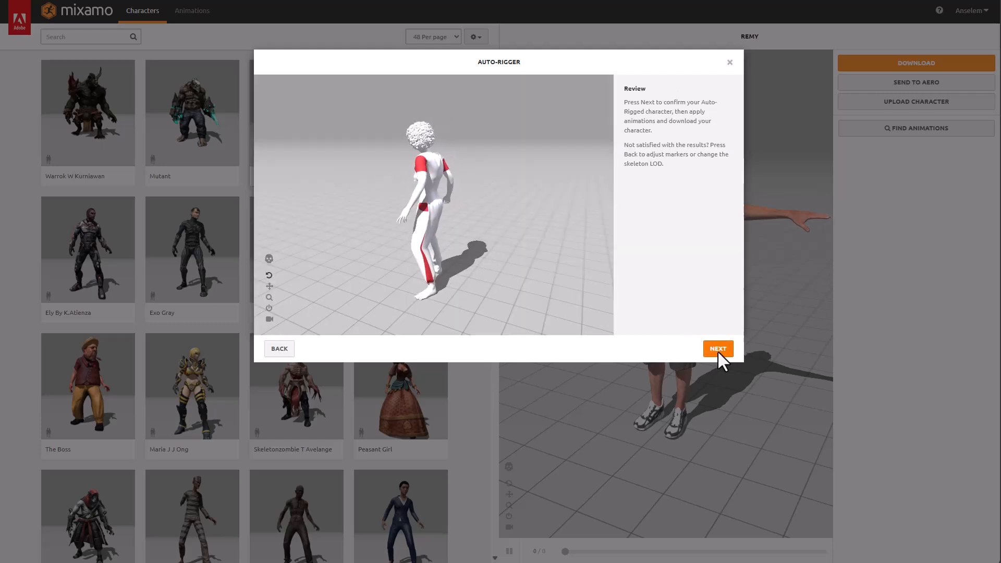
{"action": "left_click", "coordinate": [717, 350]}
{"action": "left_click_drag", "start_coordinate": [634, 292], "coordinate": [711, 260]}
{"action": "left_click", "coordinate": [194, 12]}
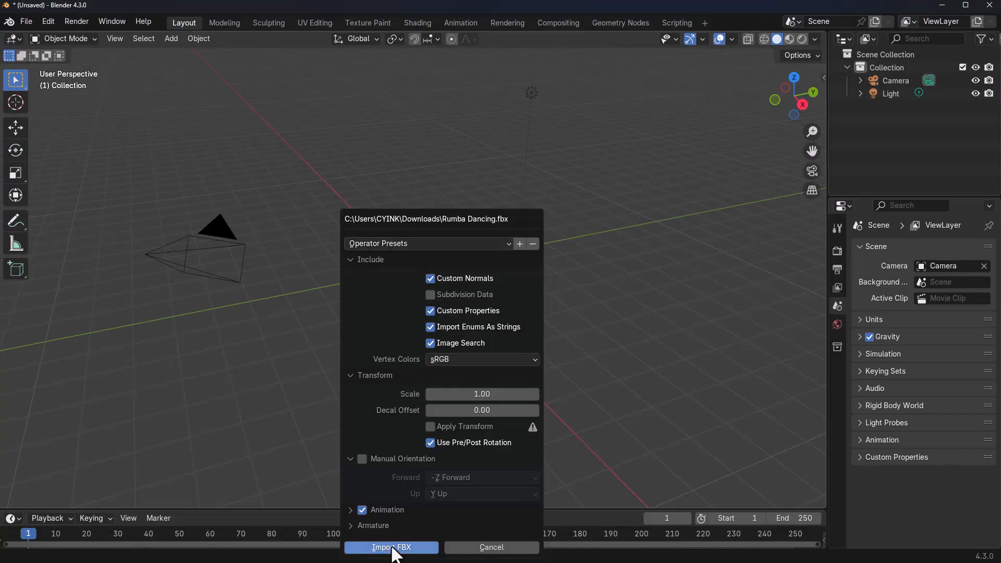
Switch to Blender and import Rumba Dancing.fbx at scale 1.00 with Animation enabled
{"action": "left_click", "coordinate": [372, 526]}
{"action": "left_click", "coordinate": [368, 446]}
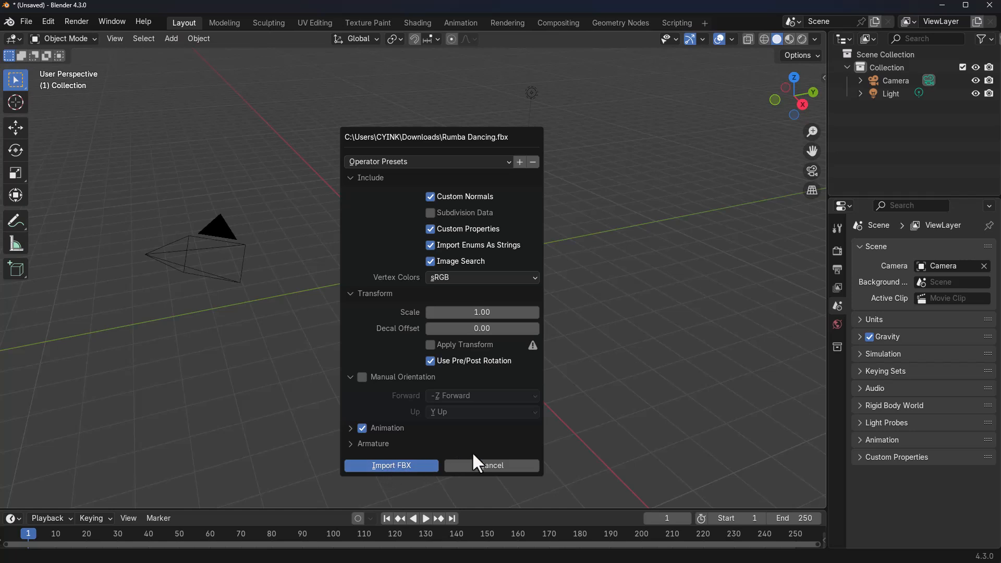
{"action": "key", "text": "Return"}
Play the imported dance animation and examine how the clothing moves with the character
{"action": "key", "text": "space"}
{"action": "key", "text": "space"}
{"action": "scroll", "coordinate": [397, 185], "scroll_direction": "up", "scroll_amount": 9}
{"action": "middle_click_drag", "start_coordinate": [397, 185], "coordinate": [448, 156]}
{"action": "middle_click_drag", "start_coordinate": [416, 126], "coordinate": [374, 342], "text": "shift"}
{"action": "scroll", "coordinate": [374, 342], "scroll_direction": "down", "scroll_amount": 2}
{"action": "left_click", "coordinate": [580, 373]}
Stop the playback at frame 71 and set the scene's end frame to 71
{"action": "key", "text": "space"}
{"action": "middle_click_drag", "start_coordinate": [580, 373], "coordinate": [600, 354]}
{"action": "key", "text": "space"}
{"action": "left_click_drag", "start_coordinate": [326, 535], "coordinate": [243, 539]}
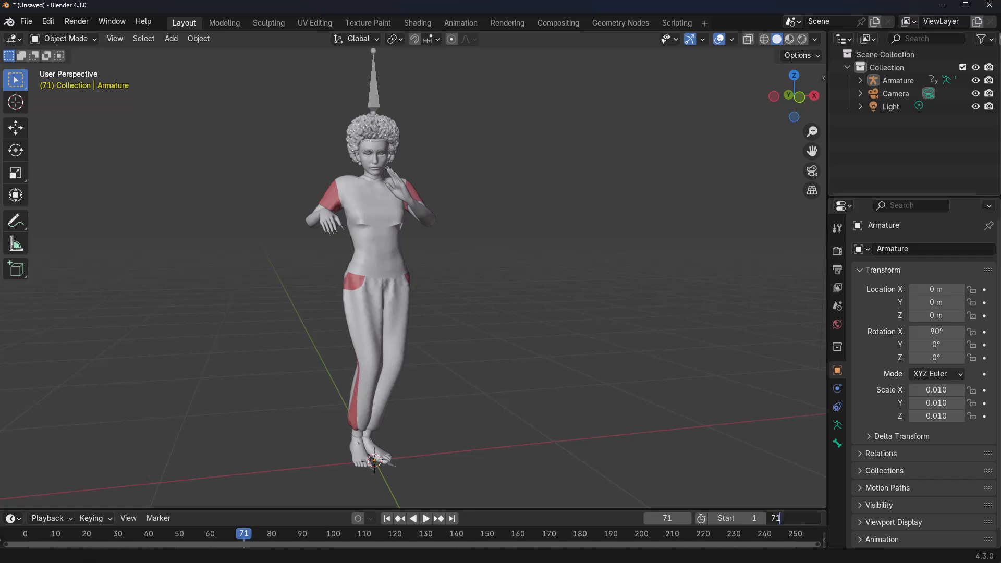
Switch the viewport to Rendered shading and frame the character's upper body
{"action": "left_click", "coordinate": [802, 39]}
{"action": "middle_click_drag", "start_coordinate": [600, 172], "coordinate": [494, 233]}
{"action": "scroll", "coordinate": [493, 232], "scroll_direction": "up", "scroll_amount": 5}
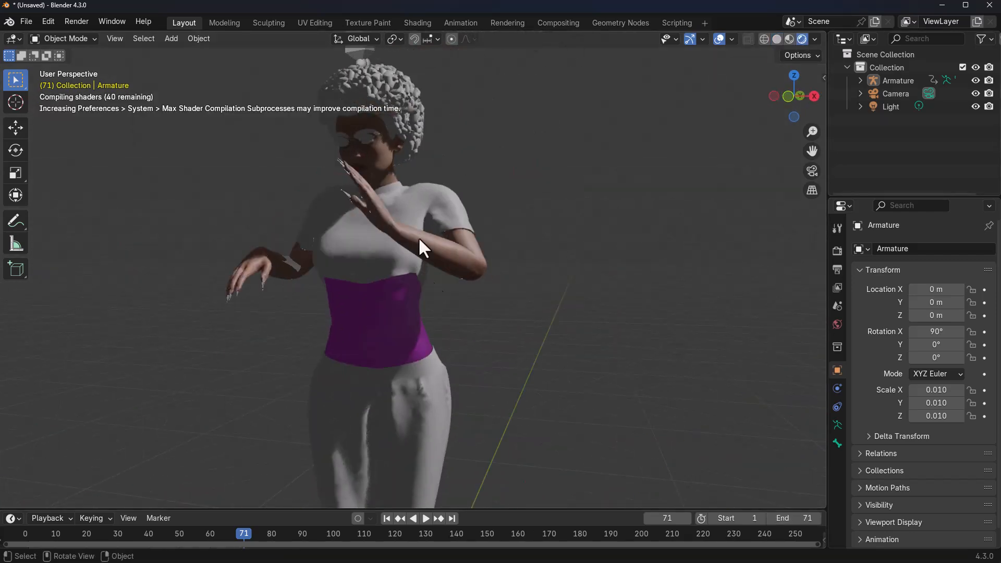
{"action": "scroll", "coordinate": [508, 292], "scroll_direction": "down", "scroll_amount": 2}
{"action": "left_click", "coordinate": [428, 214]}
{"action": "middle_click_drag", "start_coordinate": [530, 305], "coordinate": [538, 224], "text": "shift"}
{"action": "mouse_move", "coordinate": [568, 308]}
{"action": "middle_mouse_down"}
{"action": "mouse_move", "coordinate": [302, 342]}
{"action": "mouse_move", "coordinate": [563, 323]}
{"action": "middle_mouse_up"}
Change the surface shader of the Petra clothing's shirt and waist materials from Principled BSDF to Diffuse BSDF
{"action": "left_click", "coordinate": [438, 323]}
{"action": "left_click", "coordinate": [838, 479]}
{"action": "left_click", "coordinate": [939, 387]}
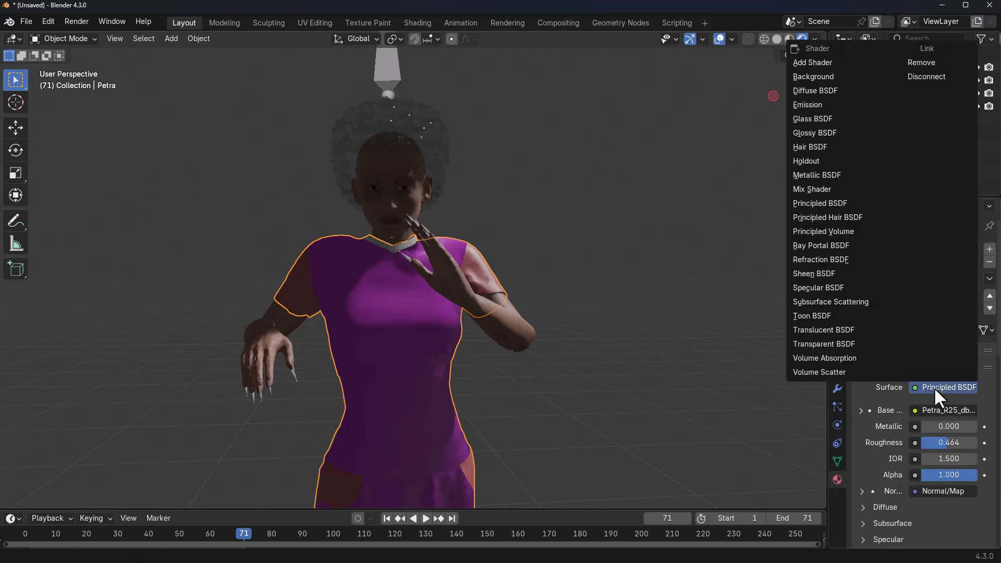
{"action": "left_click", "coordinate": [837, 91]}
{"action": "left_click", "coordinate": [913, 291]}
{"action": "left_click", "coordinate": [946, 386]}
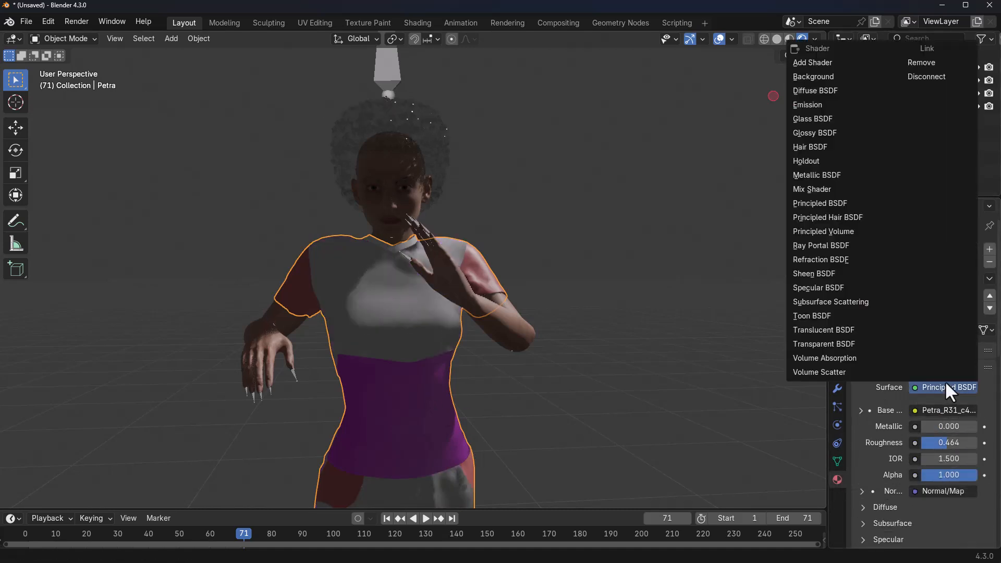
{"action": "left_click", "coordinate": [828, 94]}
Set the diffuse color of the waist material Material24422998 to black
{"action": "left_click", "coordinate": [949, 410]}
{"action": "left_click_drag", "start_coordinate": [968, 255], "coordinate": [967, 305]}
{"action": "left_click", "coordinate": [617, 371]}
{"action": "scroll", "coordinate": [620, 372], "scroll_direction": "down", "scroll_amount": 7}
{"action": "middle_click_drag", "start_coordinate": [675, 391], "coordinate": [649, 390]}
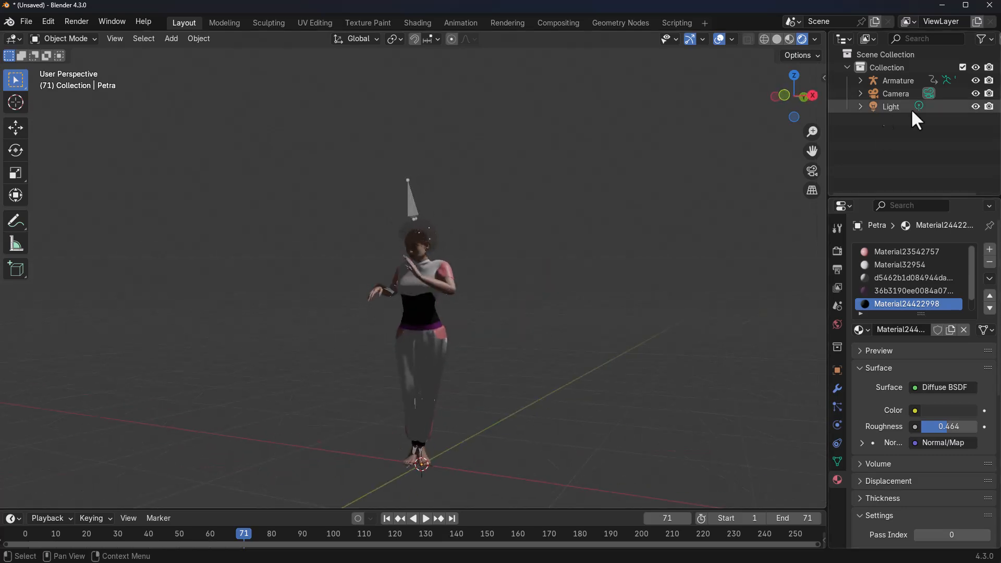
Delete the Light from the scene and set the render engine to Cycles
{"action": "left_click", "coordinate": [883, 109]}
{"action": "key", "text": "Delete"}
{"action": "middle_click_drag", "start_coordinate": [599, 360], "coordinate": [628, 361]}
{"action": "left_click", "coordinate": [839, 252]}
{"action": "left_click", "coordinate": [949, 249]}
{"action": "left_click", "coordinate": [941, 303]}
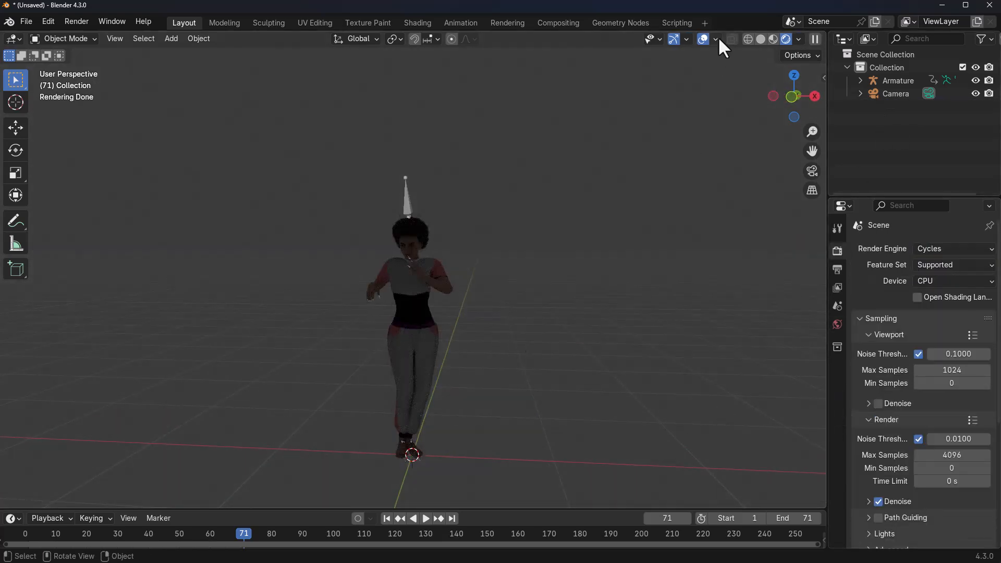
Switch to the web browser and look through the Retopo Planes garment retopology product page
{"action": "middle_click", "coordinate": [937, 206]}
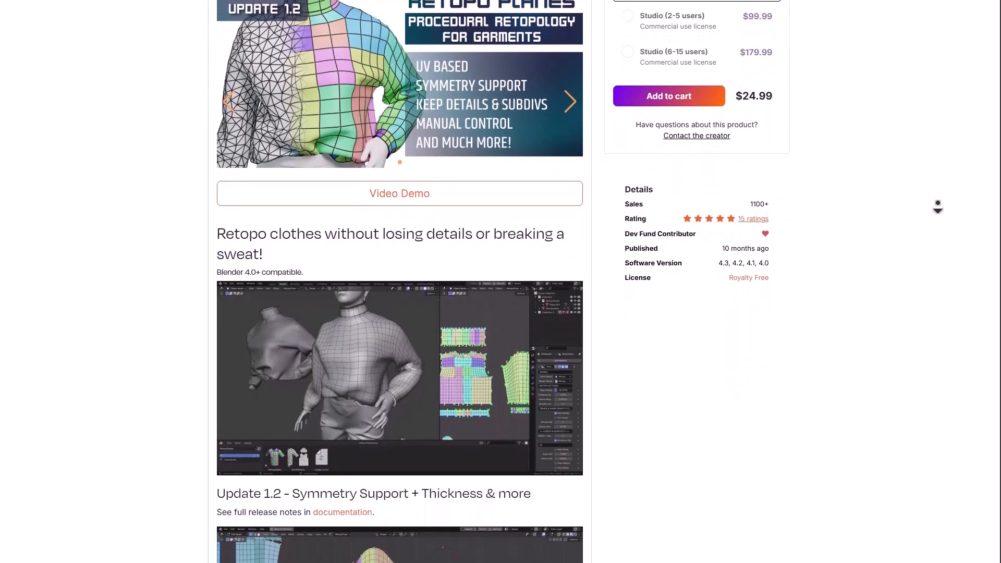
{"action": "middle_click", "coordinate": [937, 206]}
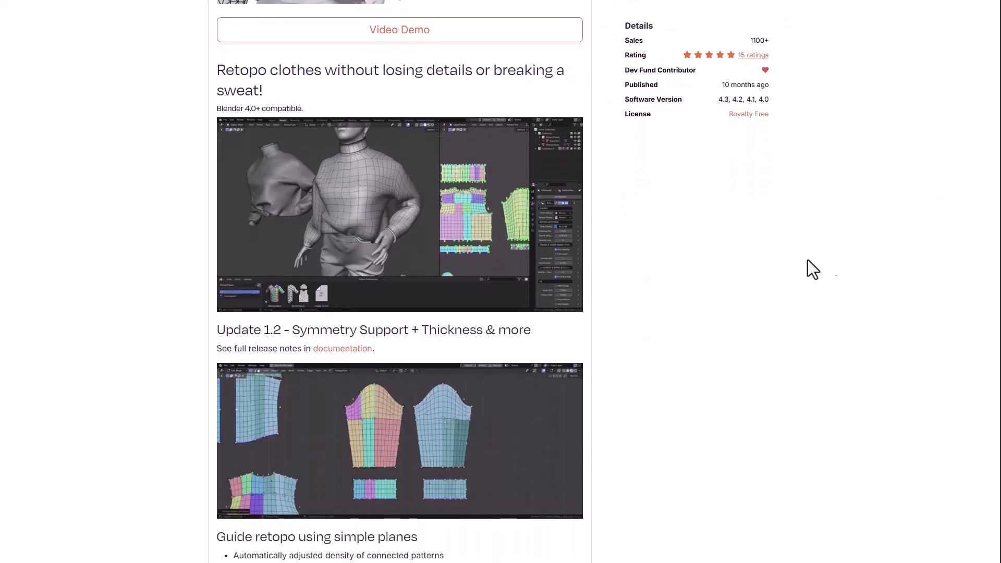
Read the Retopo Planes feature sections on symmetry and thickness, guide planes, manual density control, and subdivisions with UVs
{"action": "scroll", "coordinate": [649, 281], "scroll_direction": "down", "scroll_amount": 5}
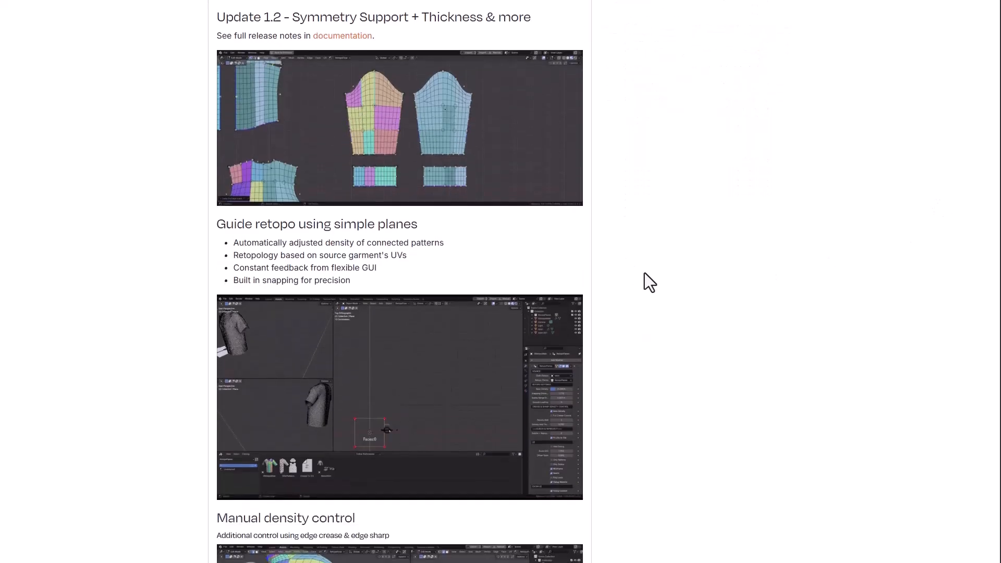
{"action": "scroll", "coordinate": [649, 281], "scroll_direction": "down", "scroll_amount": 8}
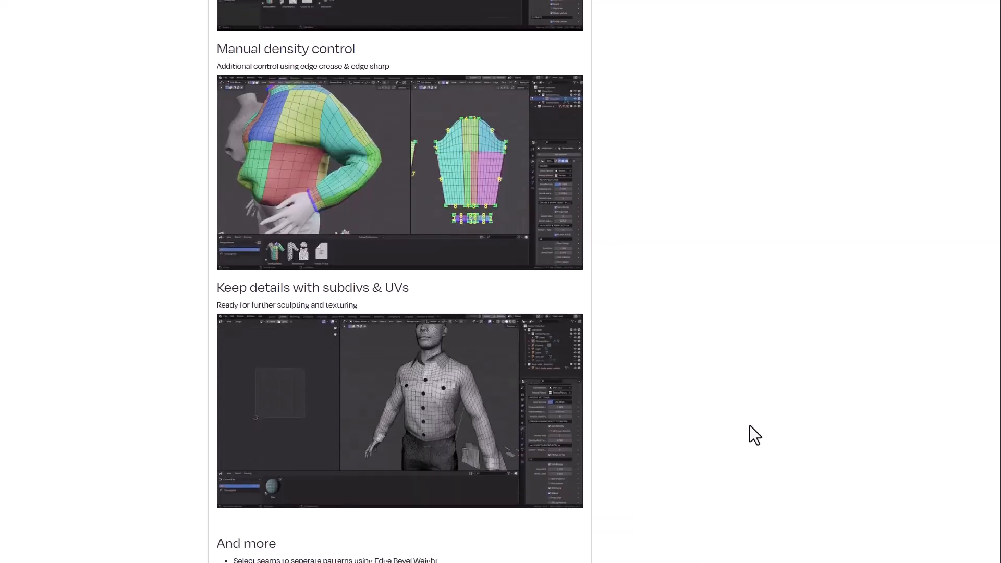
{"action": "scroll", "coordinate": [771, 464], "scroll_direction": "down", "scroll_amount": 10}
{"action": "scroll", "coordinate": [756, 465], "scroll_direction": "up", "scroll_amount": 20}
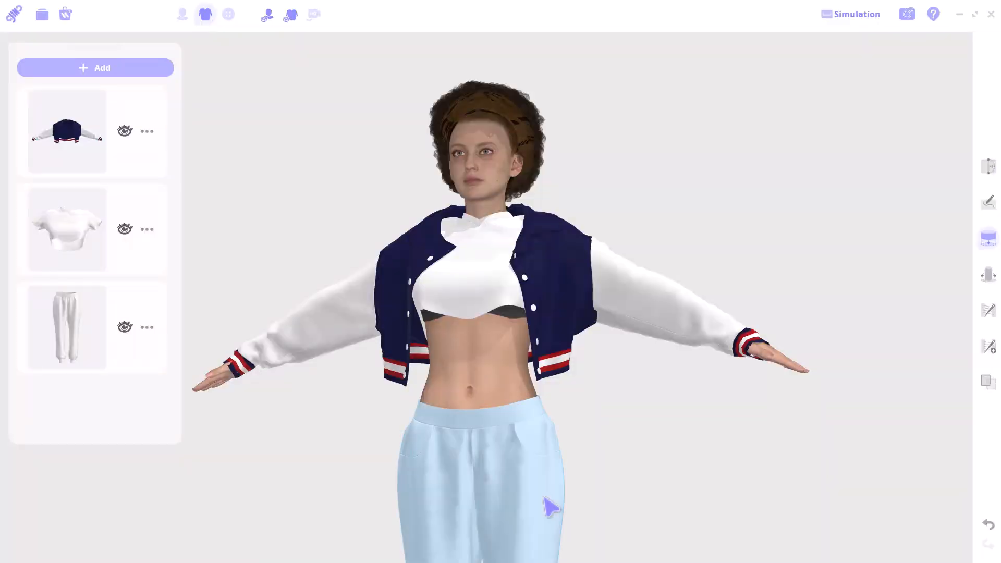
Switch to JINNY, select the varsity jacket on the avatar for editing and start the cloth simulation
{"action": "mouse_move", "coordinate": [665, 466]}
{"action": "right_mouse_down"}
{"action": "mouse_move", "coordinate": [702, 476]}
{"action": "mouse_move", "coordinate": [892, 438]}
{"action": "mouse_move", "coordinate": [648, 470]}
{"action": "right_mouse_up"}
{"action": "left_click", "coordinate": [564, 360]}
{"action": "right_click_drag", "start_coordinate": [587, 367], "coordinate": [648, 387]}
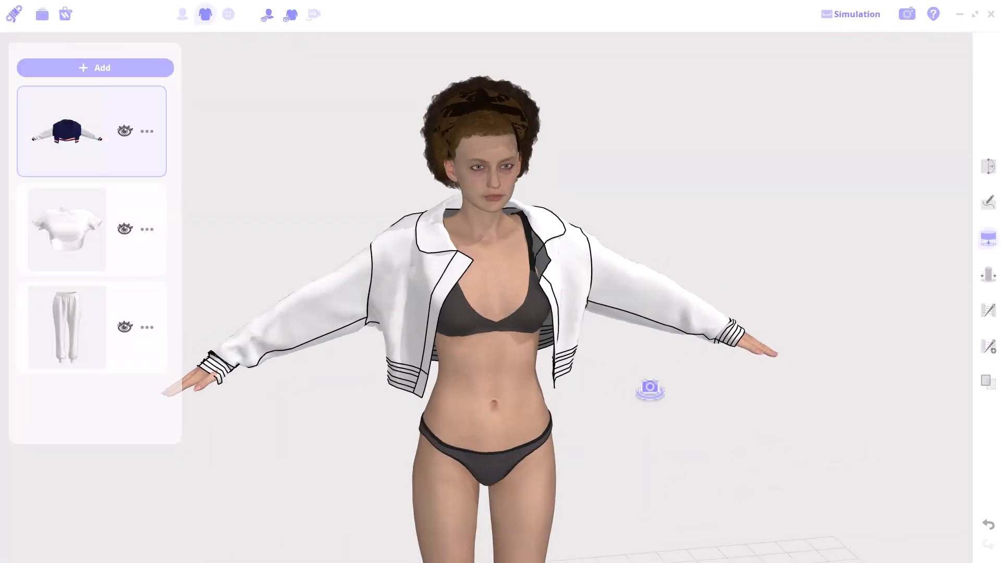
{"action": "left_click", "coordinate": [861, 19]}
Pull the jacket's shoulder in toward the neck and push both sleeves up the forearms into folds
{"action": "left_click_drag", "start_coordinate": [370, 249], "coordinate": [413, 229]}
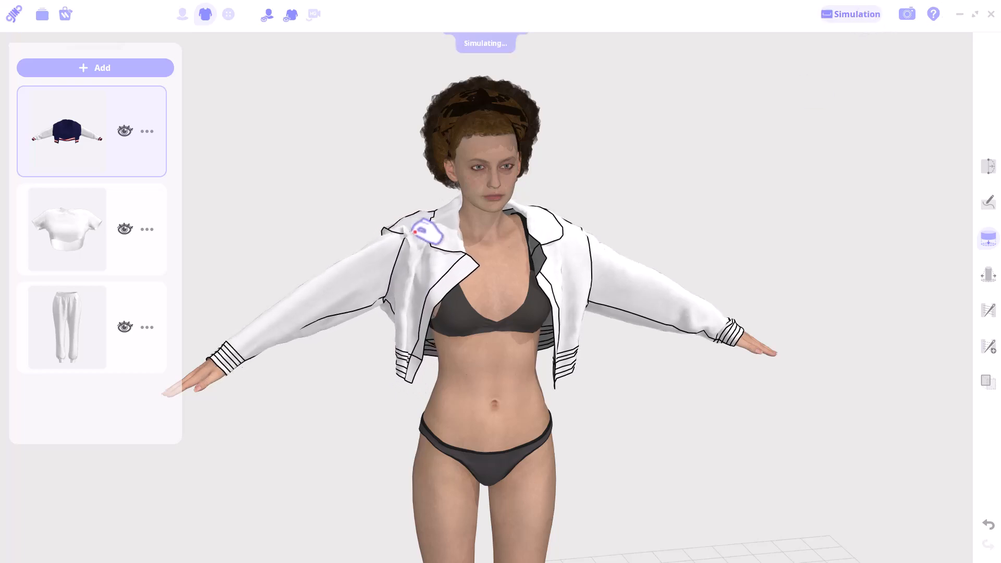
{"action": "left_click_drag", "start_coordinate": [293, 308], "coordinate": [345, 290]}
{"action": "left_click_drag", "start_coordinate": [658, 295], "coordinate": [598, 263]}
{"action": "left_click_drag", "start_coordinate": [650, 284], "coordinate": [609, 266]}
Refine the jacket's drape from the back, sides and front, adjusting the sleeve folds, shoulders, collar and front opening
{"action": "right_click_drag", "start_coordinate": [707, 295], "coordinate": [350, 363]}
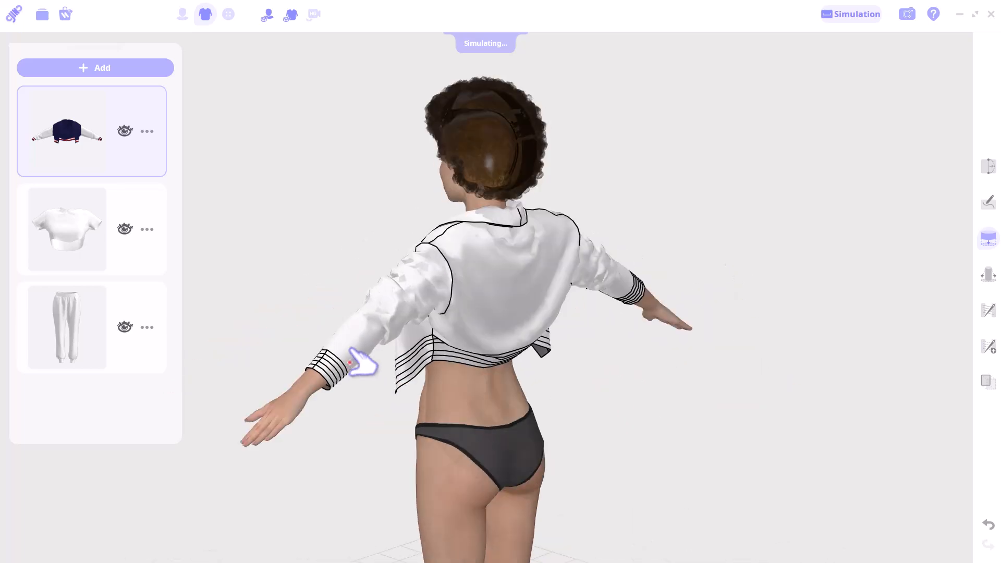
{"action": "right_click_drag", "start_coordinate": [417, 297], "coordinate": [626, 327]}
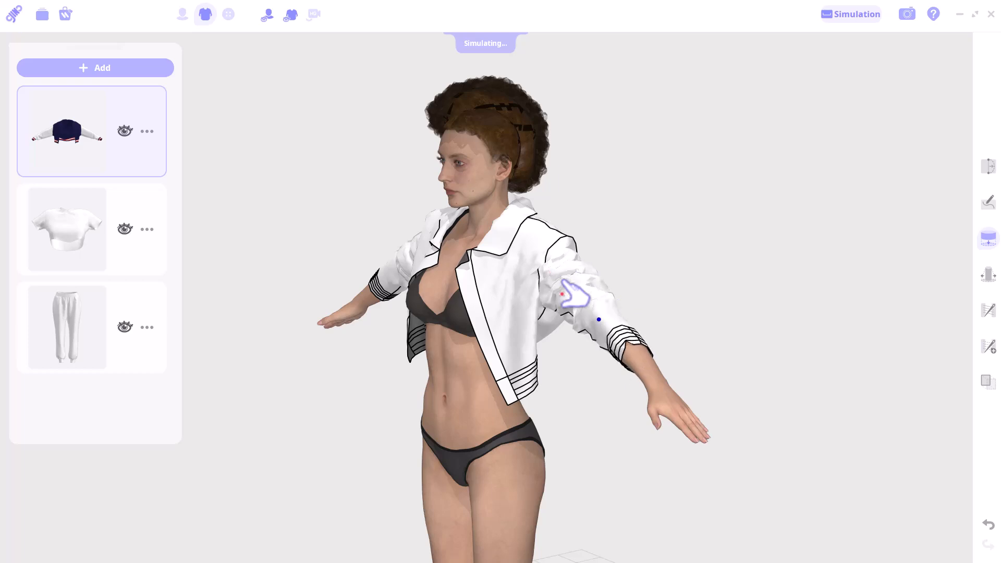
{"action": "right_click_drag", "start_coordinate": [553, 277], "coordinate": [695, 347]}
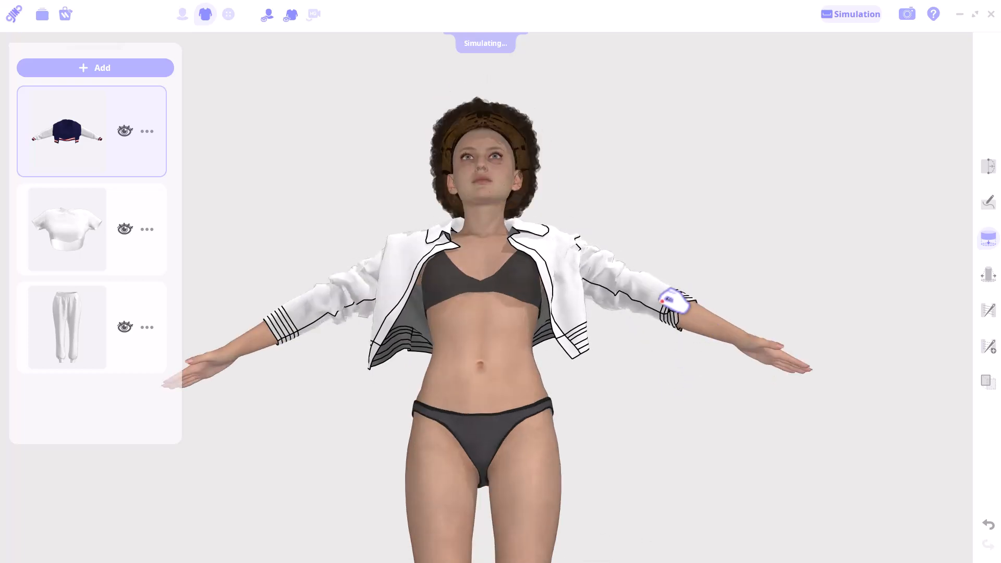
{"action": "right_click_drag", "start_coordinate": [646, 391], "coordinate": [272, 360]}
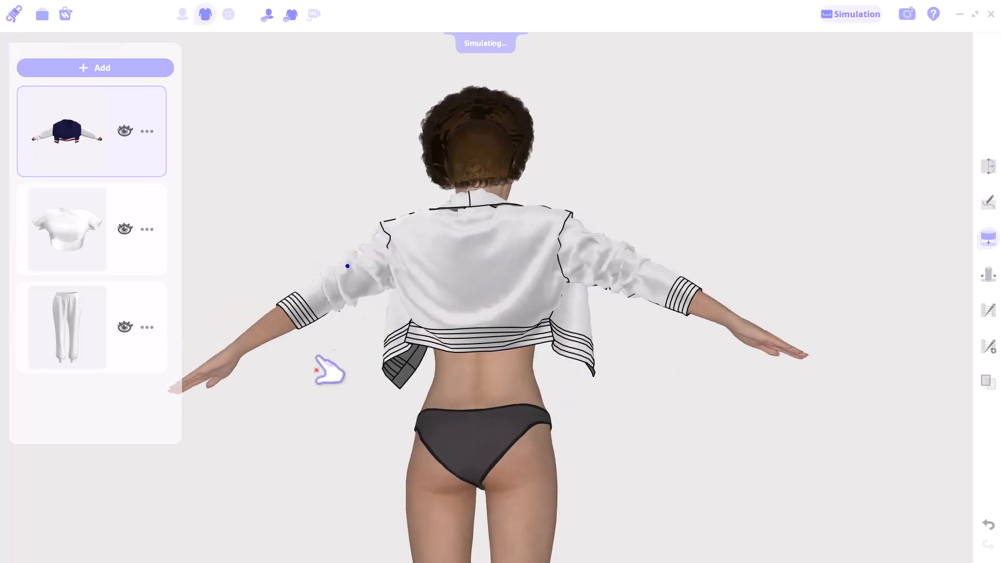
{"action": "right_click_drag", "start_coordinate": [328, 362], "coordinate": [552, 429]}
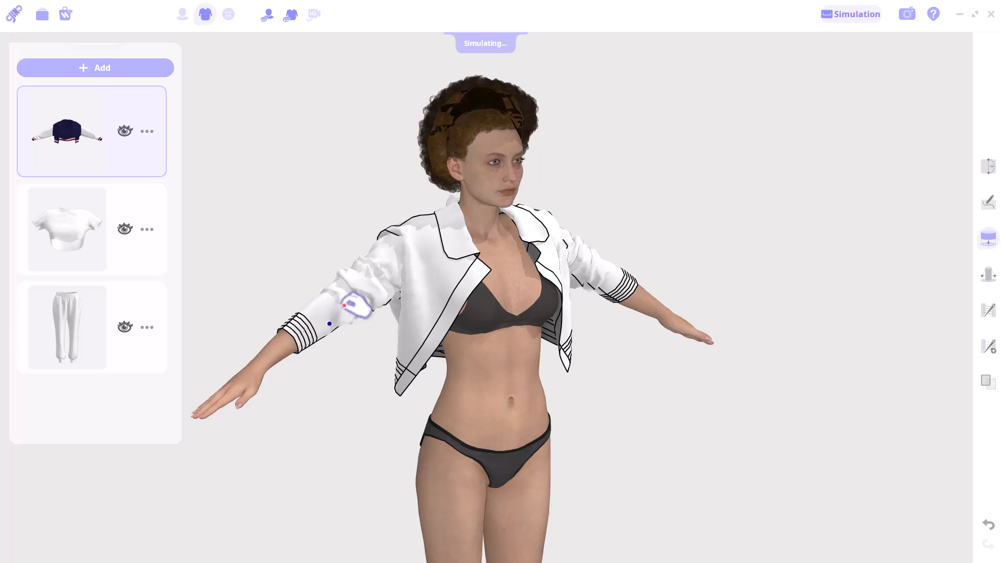
{"action": "right_click_drag", "start_coordinate": [331, 371], "coordinate": [613, 355]}
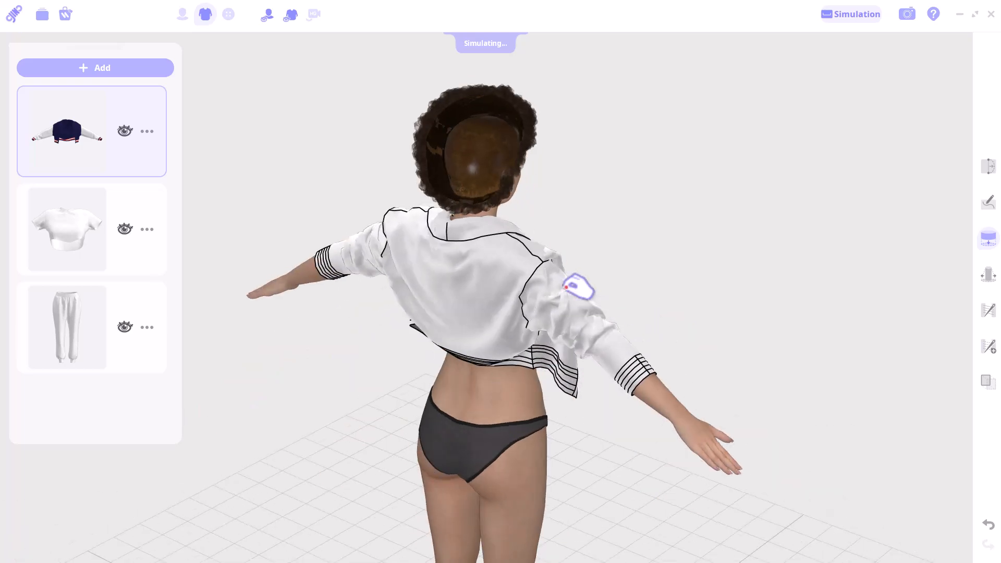
{"action": "right_click_drag", "start_coordinate": [620, 284], "coordinate": [425, 273]}
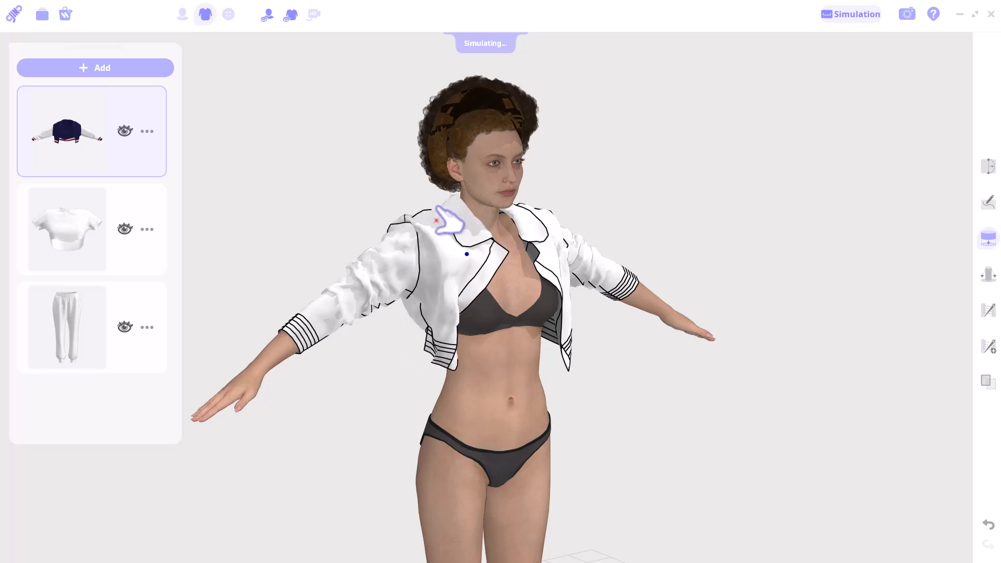
{"action": "left_click_drag", "start_coordinate": [479, 317], "coordinate": [550, 351]}
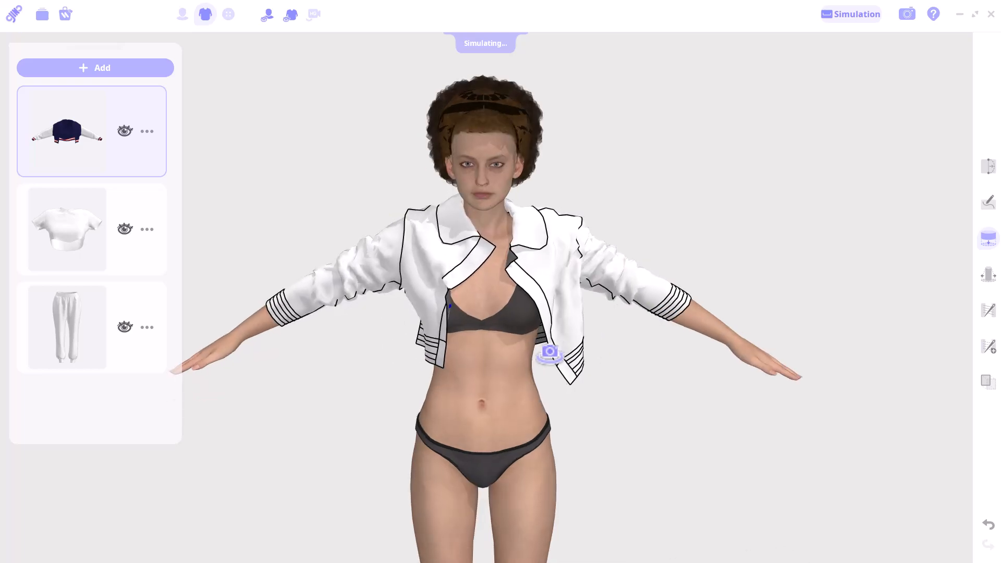